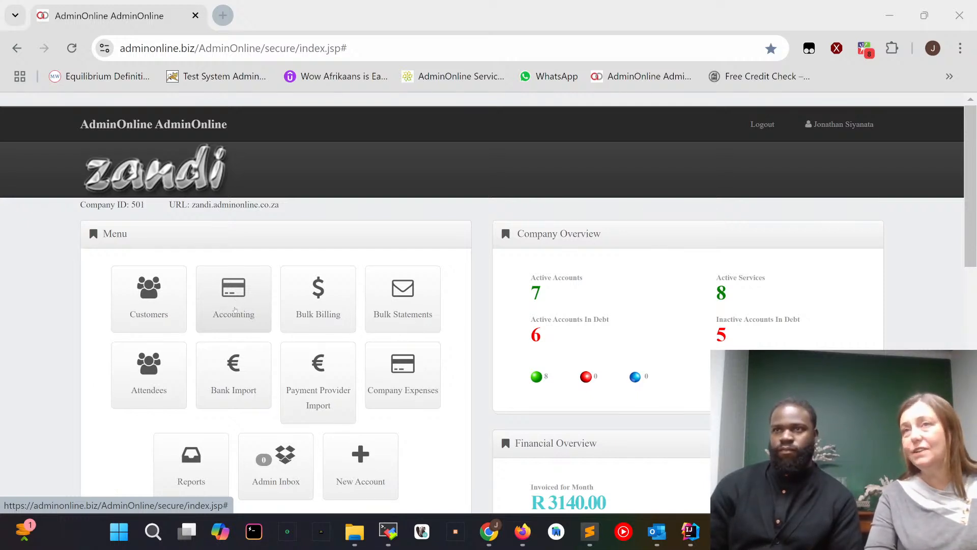
Open the accounting section and start a customer invoice for the account in the EDU - PLAY group.
left_click(235, 307)
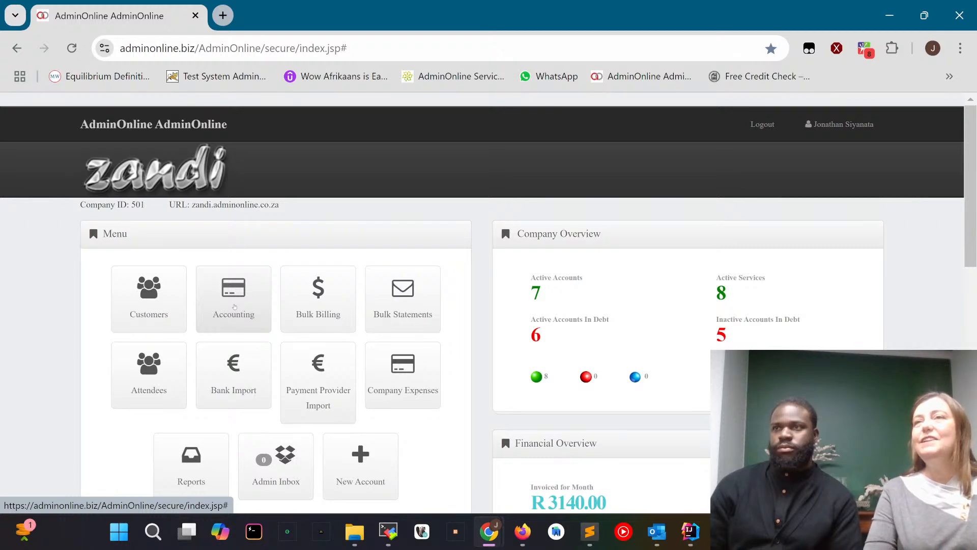
left_click(235, 307)
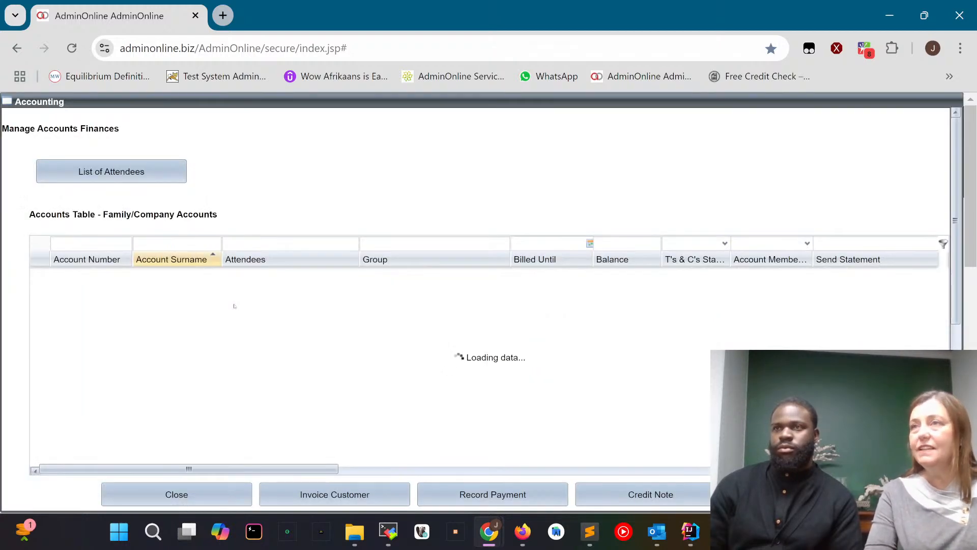
scroll(235, 305, "down", 1)
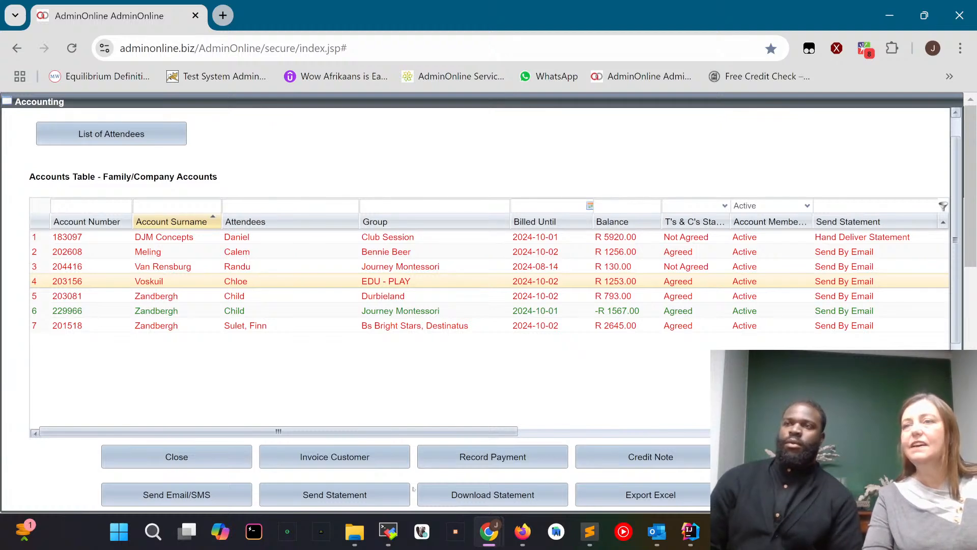
left_click(332, 461)
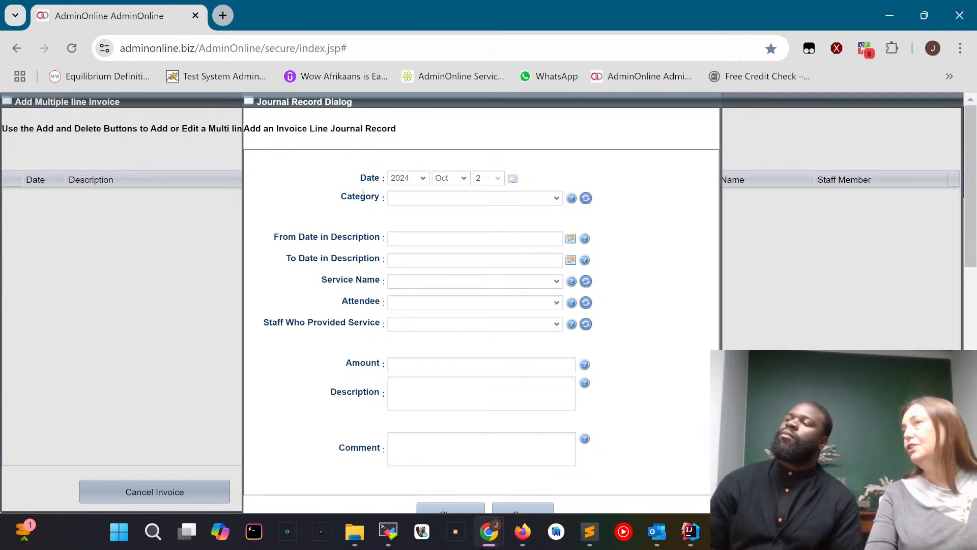
Set the invoice line's category to Invoice Normal and its description period to 2024-10-01 through 2024-10-31.
left_click(558, 199)
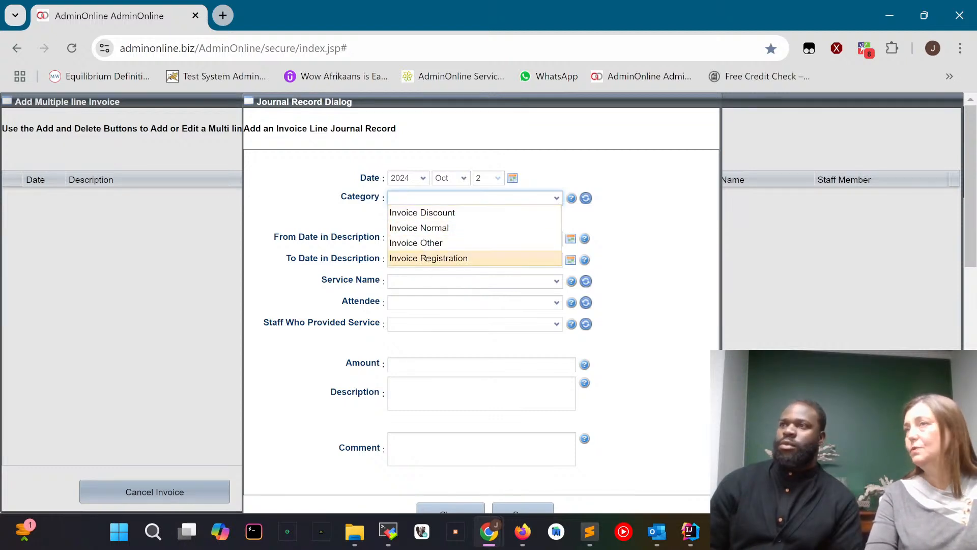
left_click(438, 228)
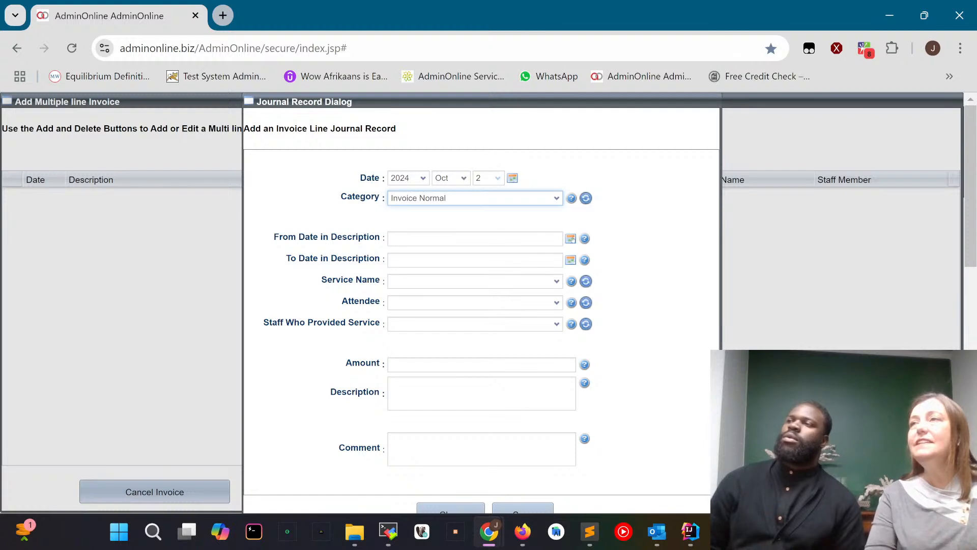
left_click(570, 238)
left_click(567, 273)
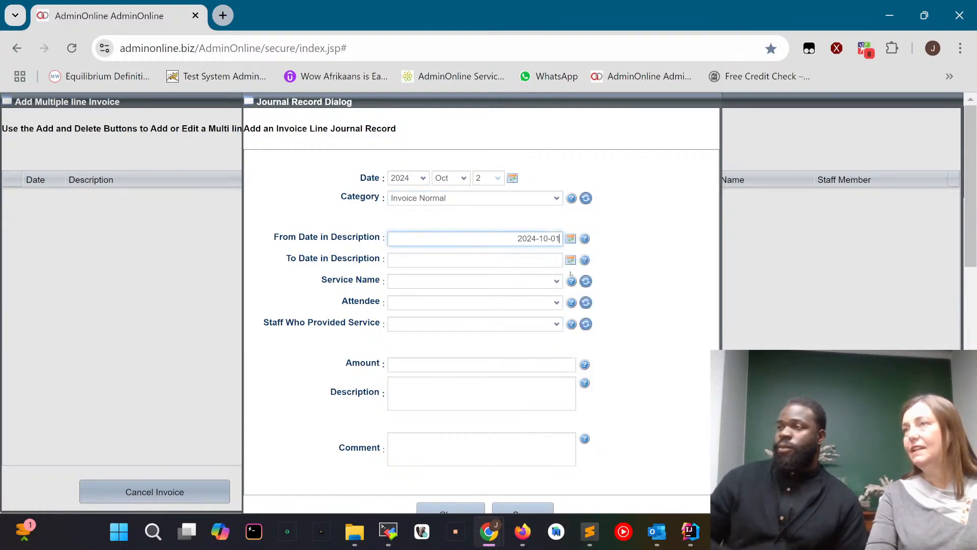
left_click(571, 260)
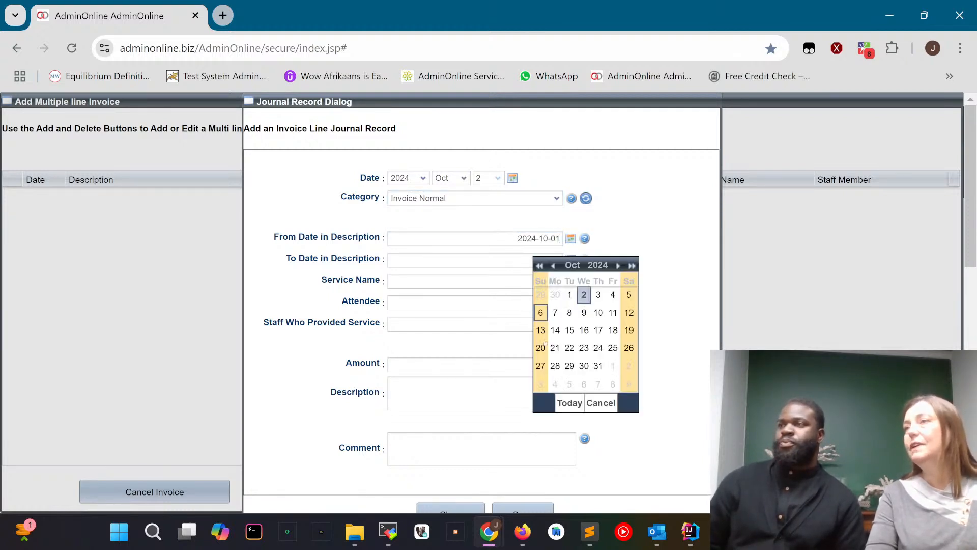
left_click(597, 365)
Assign the service ILEARN - Playball Monthly Fee 2024 and the account's attendee to the invoice line.
left_click(417, 283)
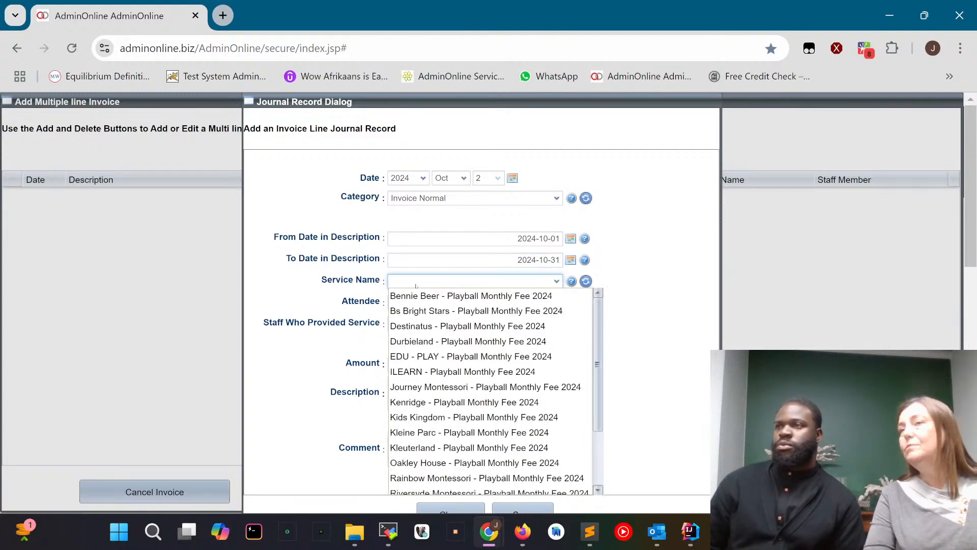
left_click(424, 371)
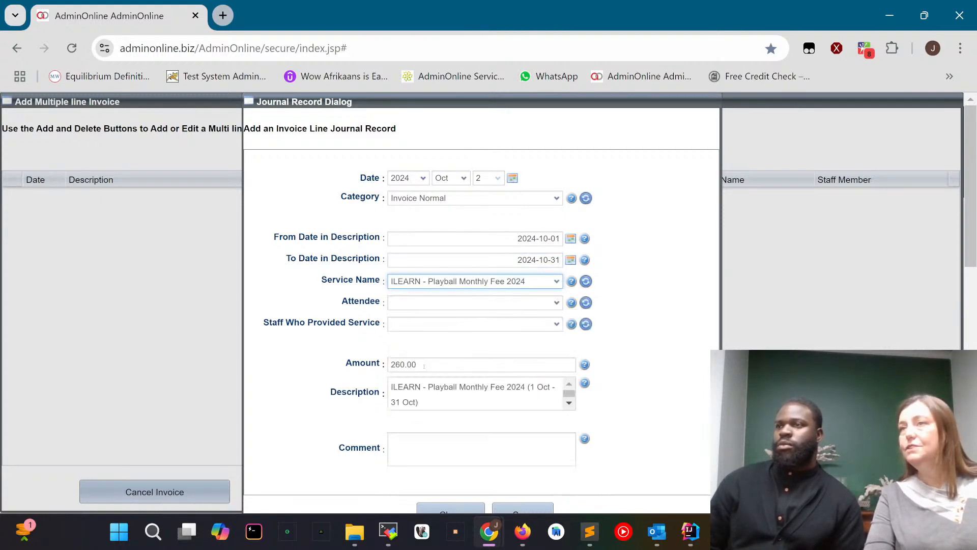
left_click(423, 303)
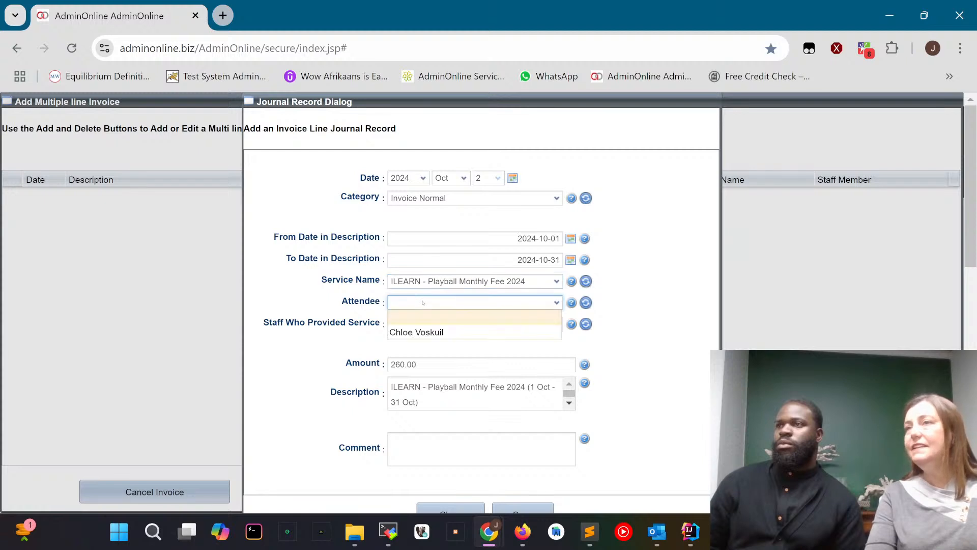
left_click(407, 332)
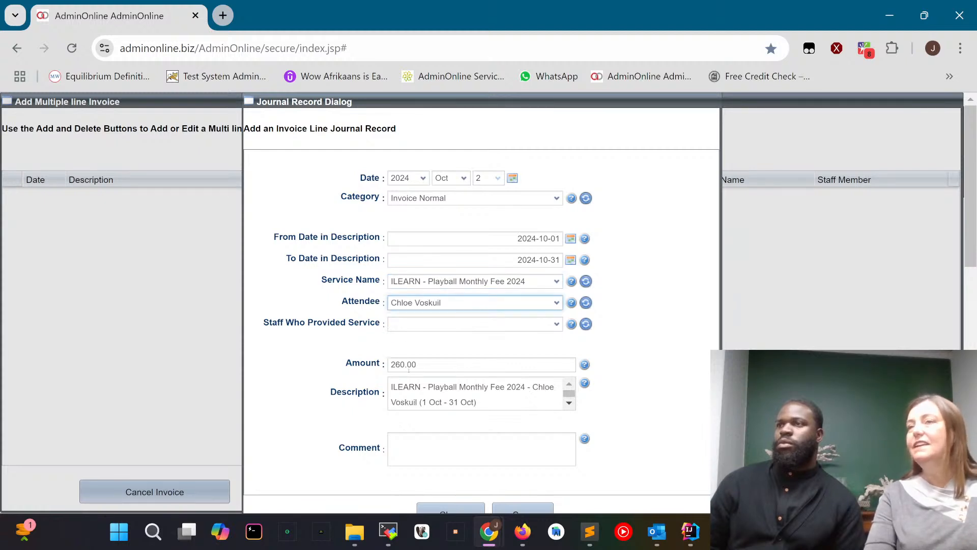
Save the invoice line, complete the invoice and acknowledge the save notice.
scroll(499, 346, "down", 3)
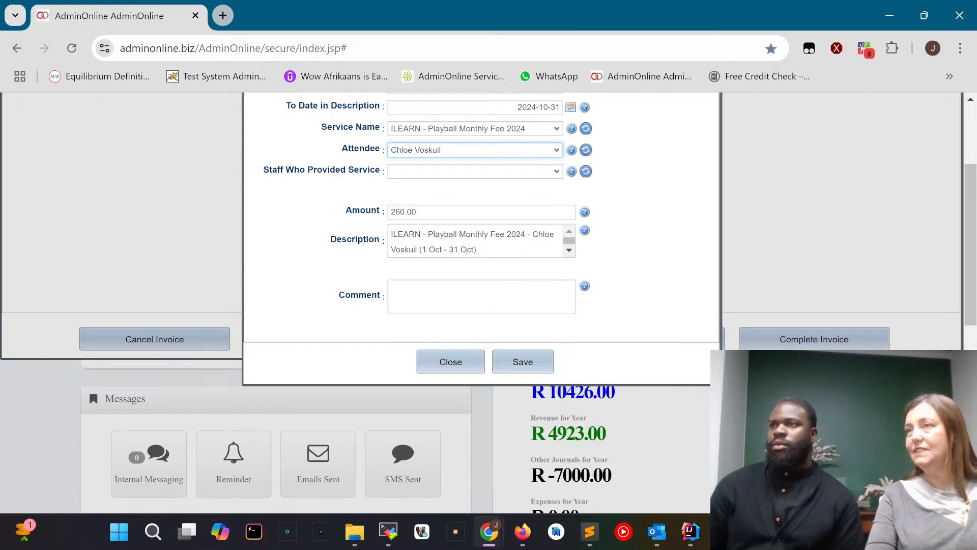
left_click(527, 363)
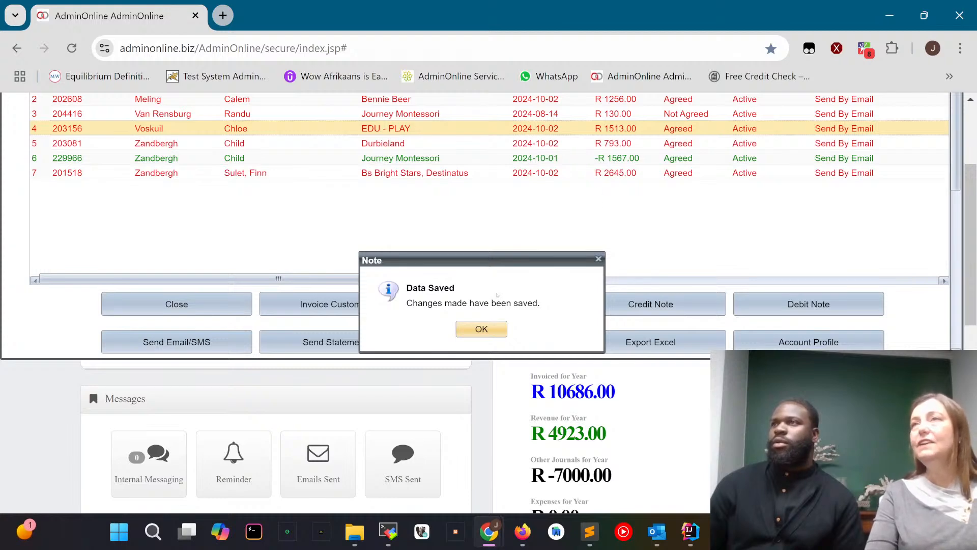
left_click(488, 331)
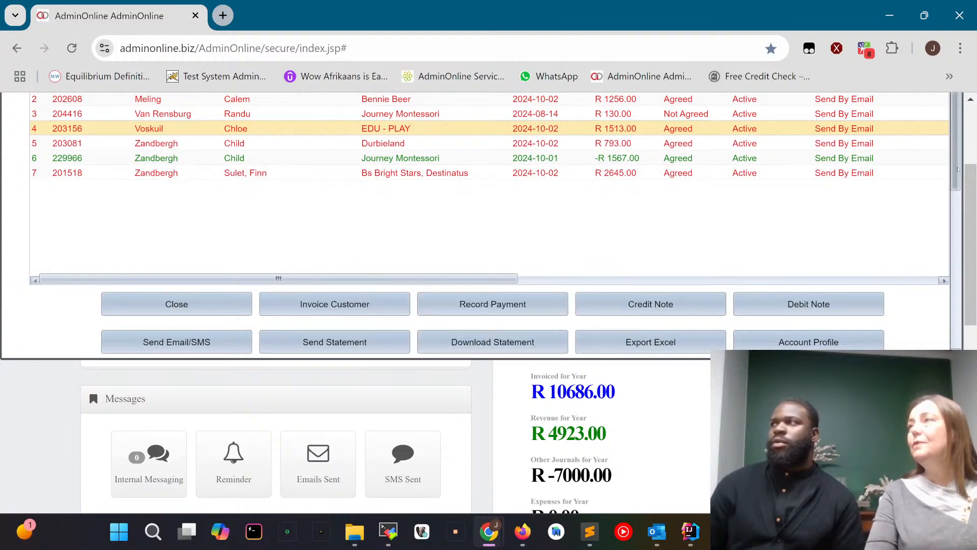
Arrange the account's journals table with newest dates first, wider Date and Description columns, and Amount placed after Category.
scroll(958, 177, "down", 5)
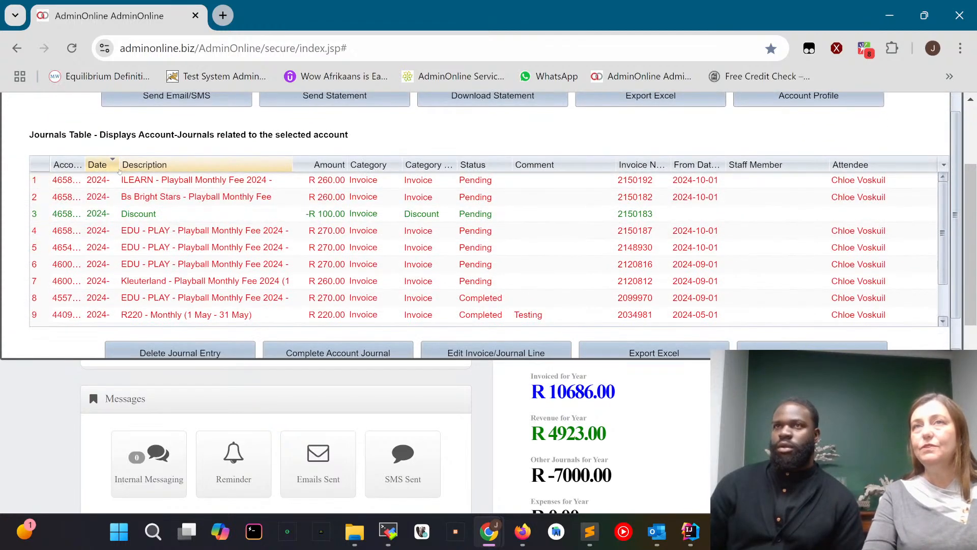
left_click(124, 164)
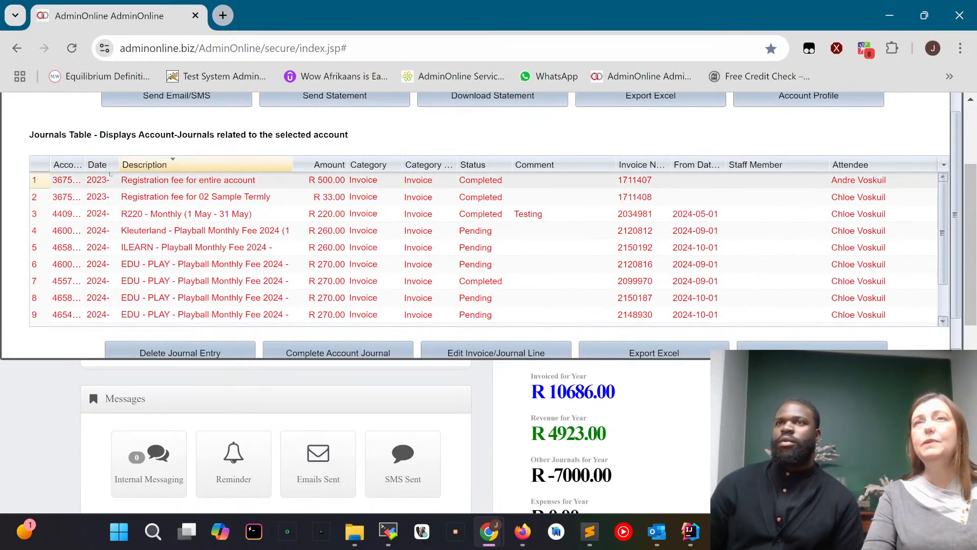
left_click(117, 165)
left_click_drag(120, 164, 184, 164)
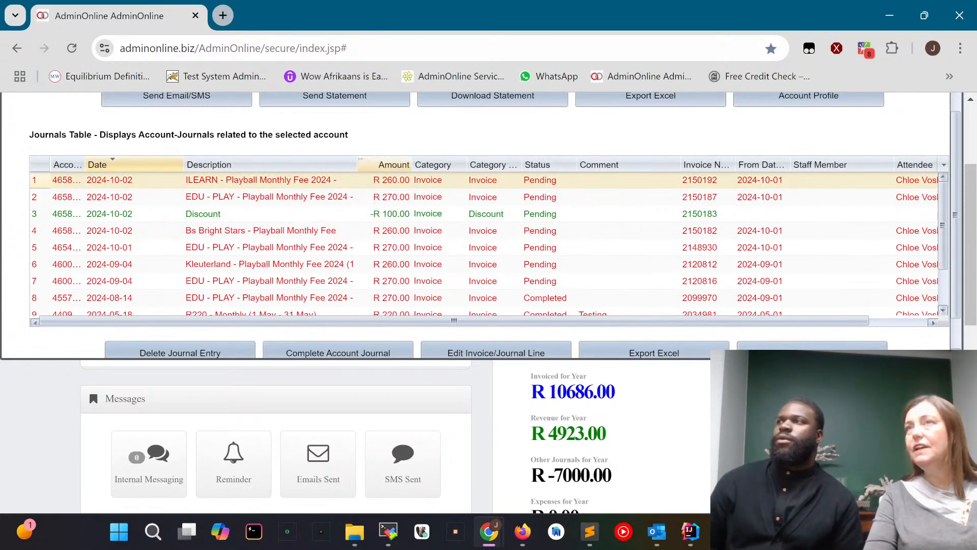
left_click_drag(394, 164, 448, 164)
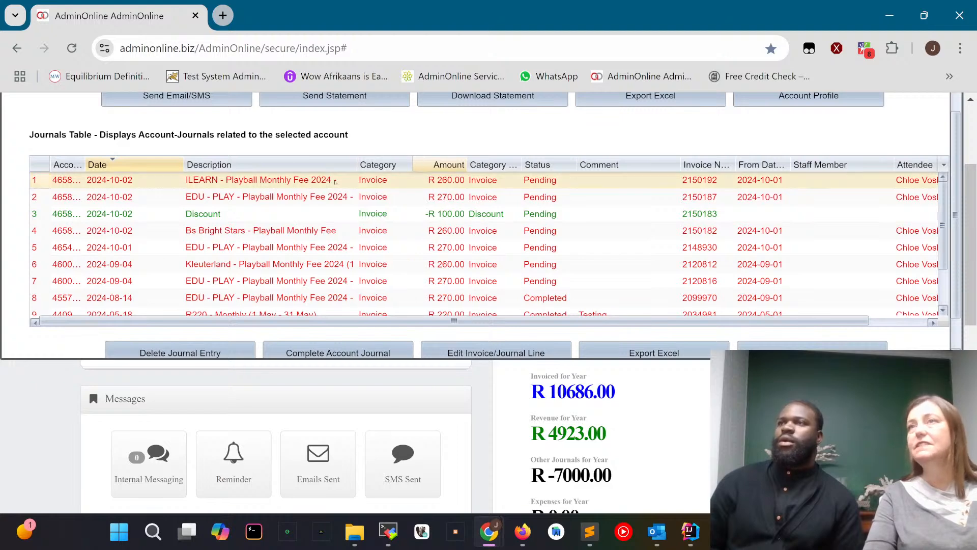
left_click_drag(357, 164, 400, 165)
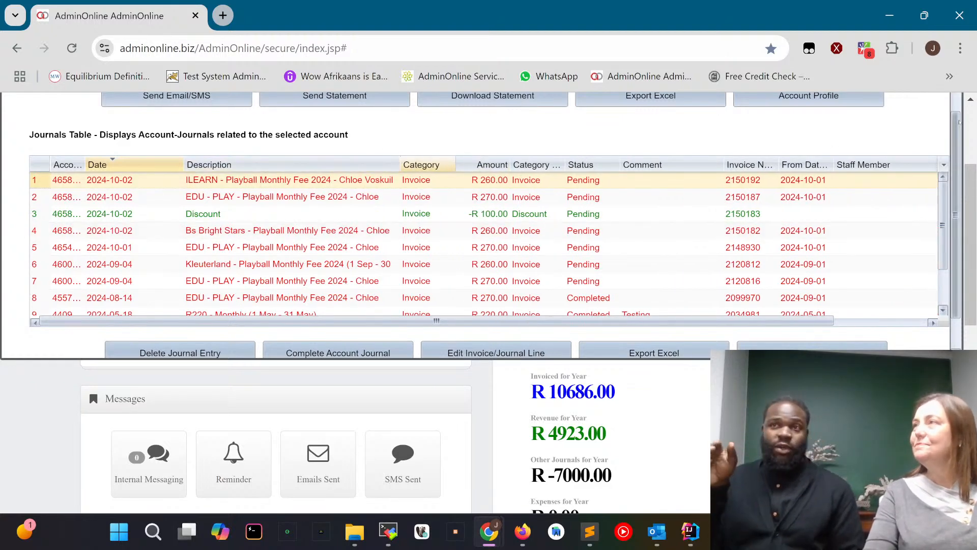
Leave the accounting section and start a new billing run in Bulk Billing.
scroll(488, 224, "up", 2)
scroll(568, 220, "up", 3)
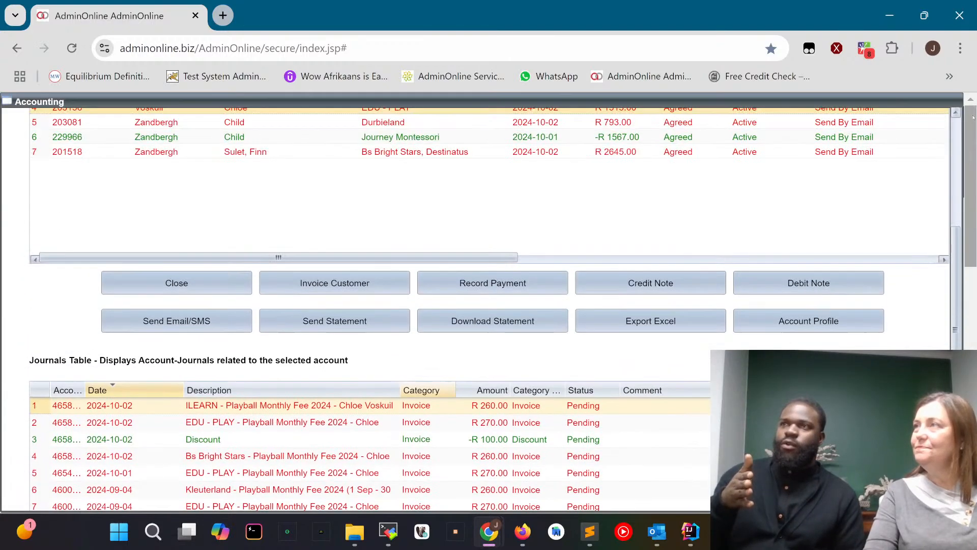
scroll(568, 220, "up", 2)
scroll(567, 219, "up", 4)
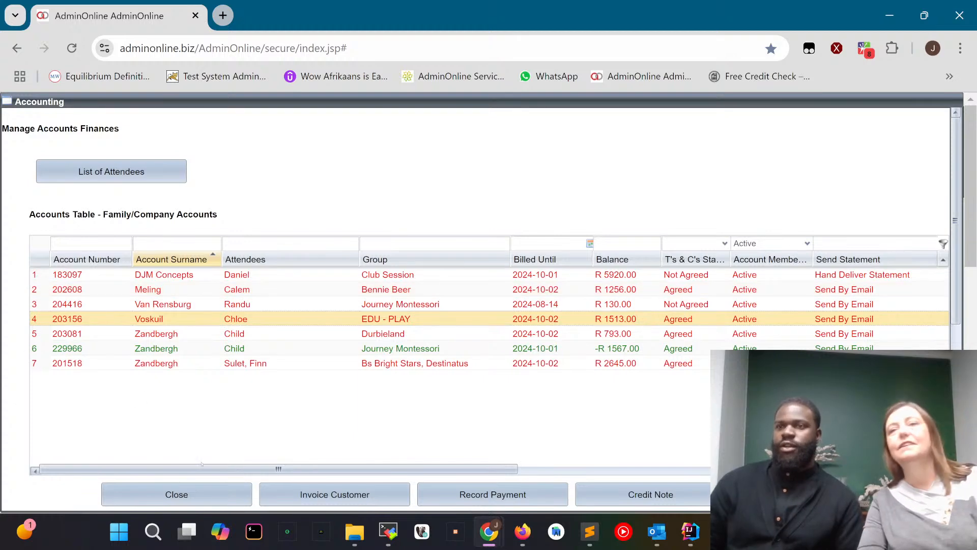
left_click(174, 498)
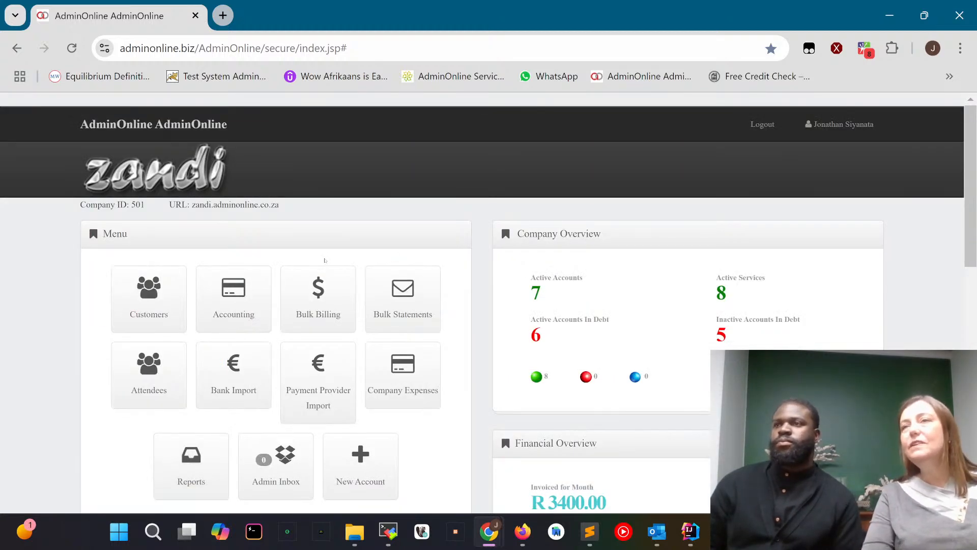
left_click(341, 290)
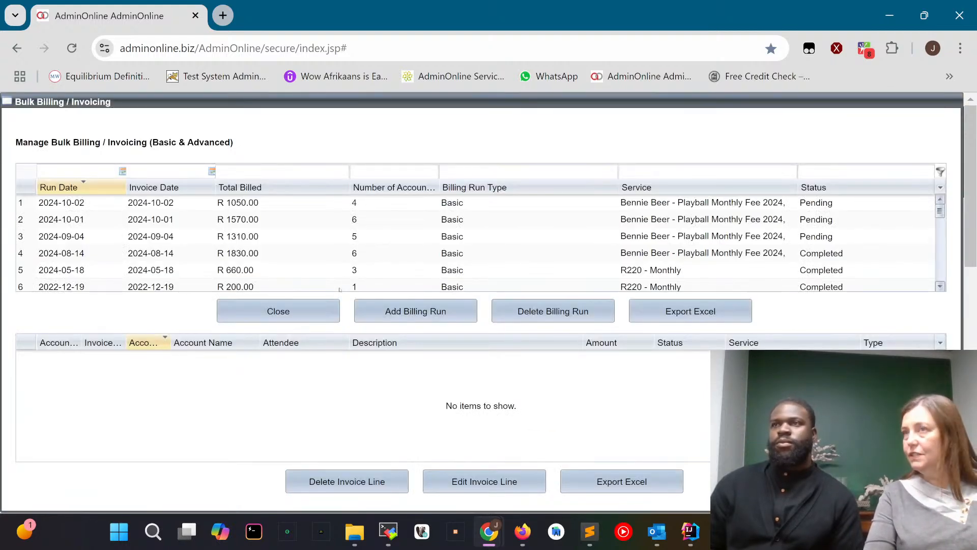
left_click(425, 312)
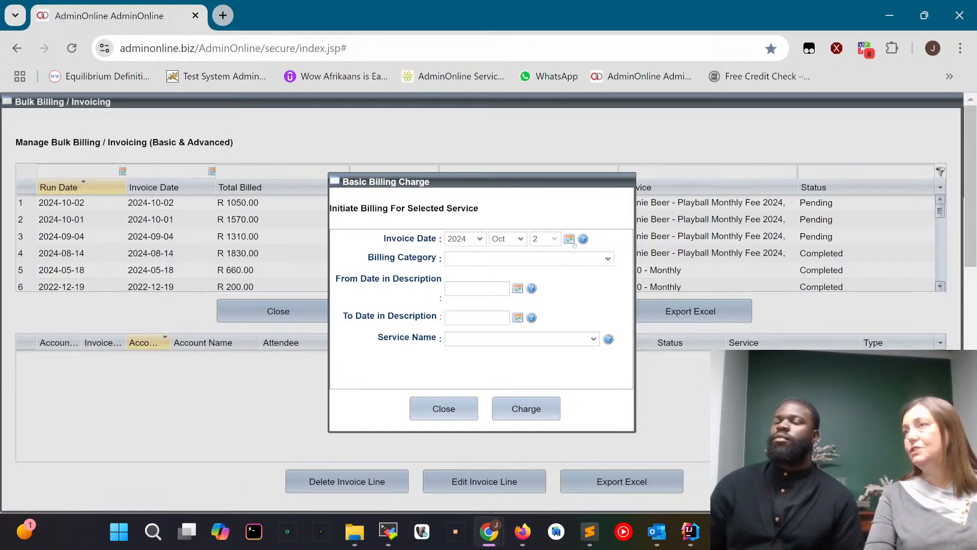
Set the billing run's category to Basic Billing Monthly and its description period to 2024-10-01 through 2024-10-31.
left_click(608, 259)
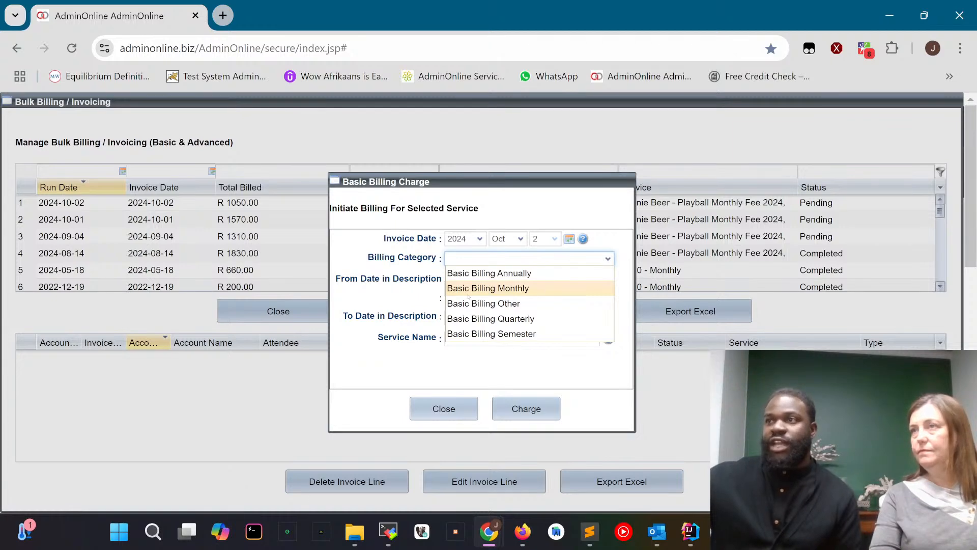
left_click(507, 288)
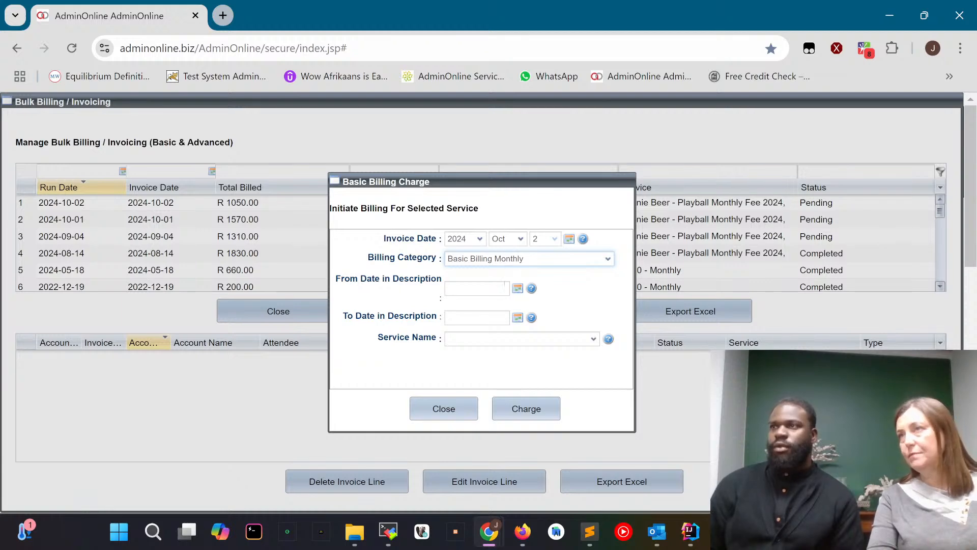
left_click(518, 288)
left_click(517, 323)
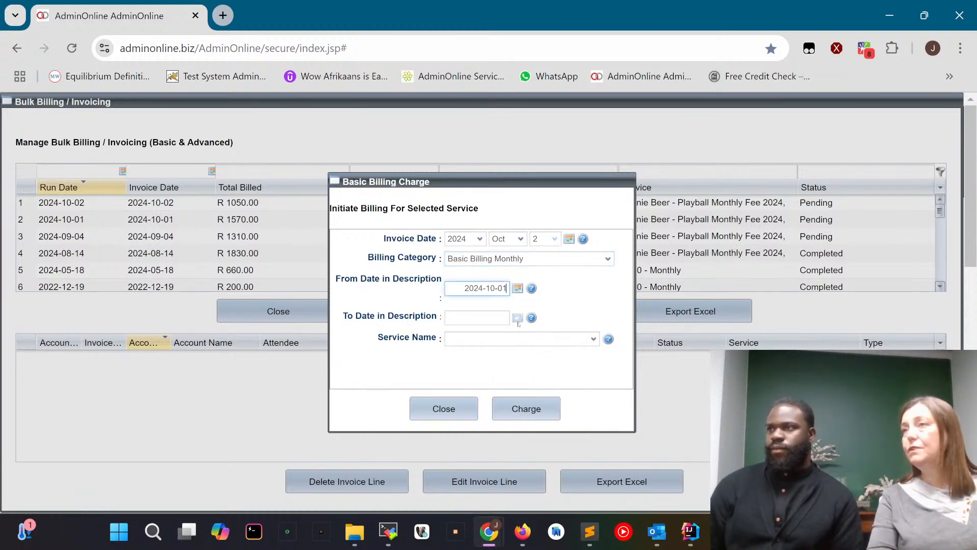
left_click(518, 318)
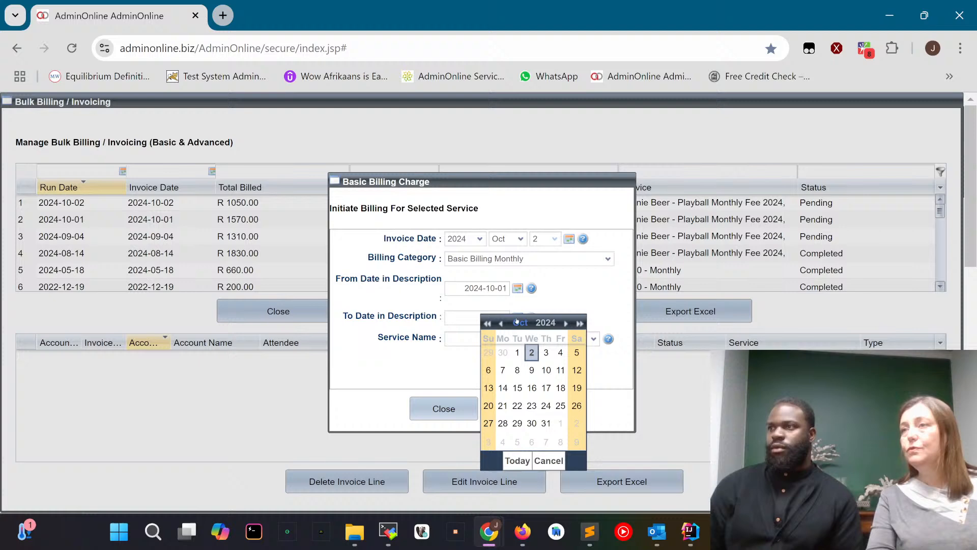
left_click(538, 422)
Select the Bennie Beer, Bs Bright Stars, Destinatus, Durbieland, EDU - PLAY and ILEARN Playball Monthly Fee 2024 services for the billing run.
left_click(479, 338)
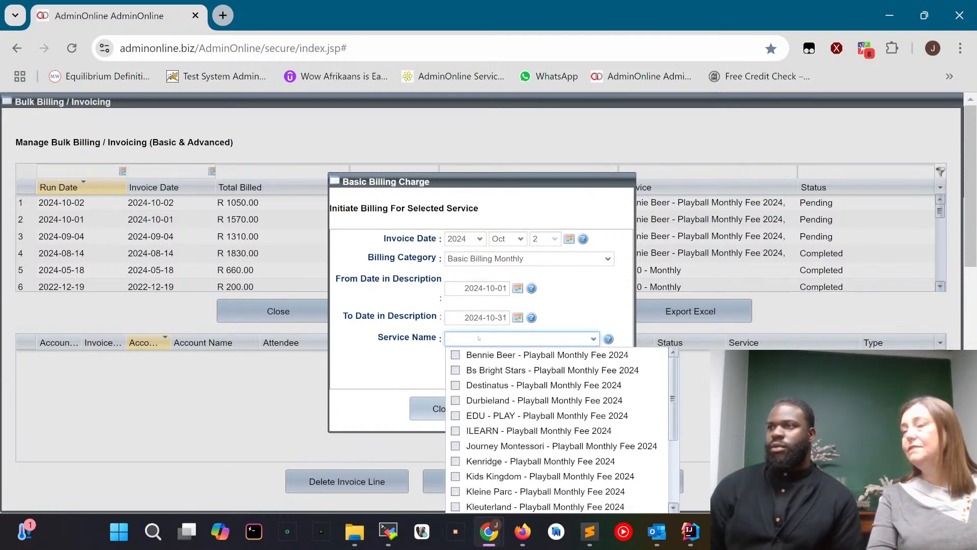
left_click(456, 355)
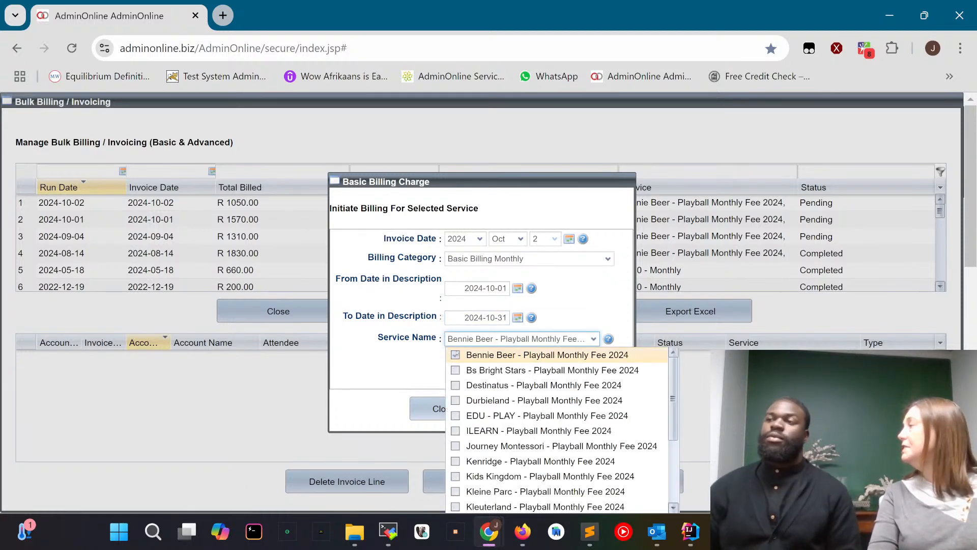
left_click(456, 370)
left_click(455, 385)
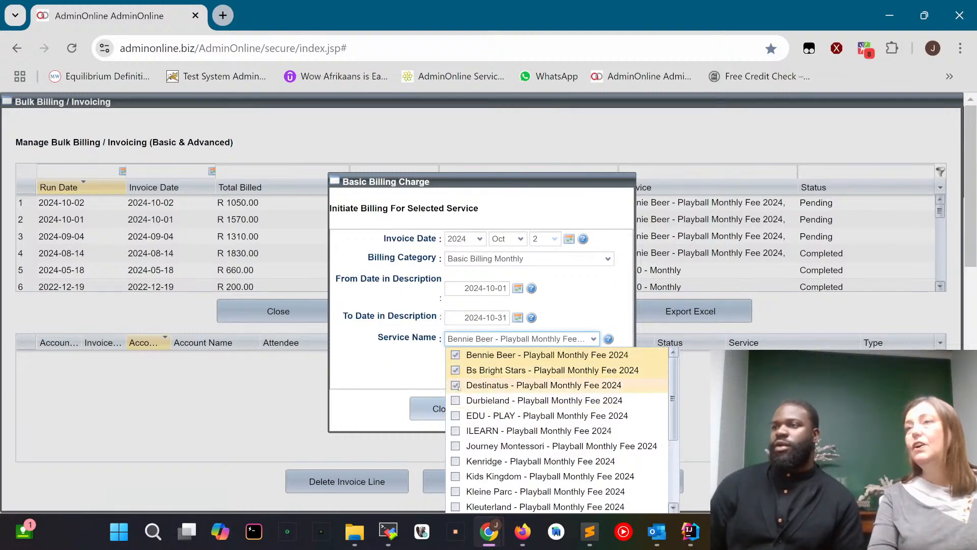
left_click(456, 400)
left_click(455, 416)
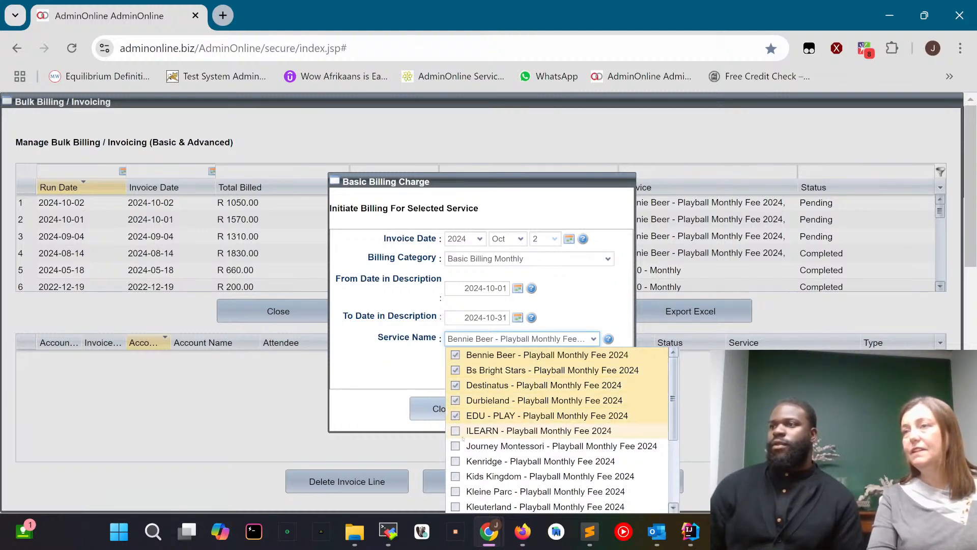
left_click(456, 430)
left_click(371, 350)
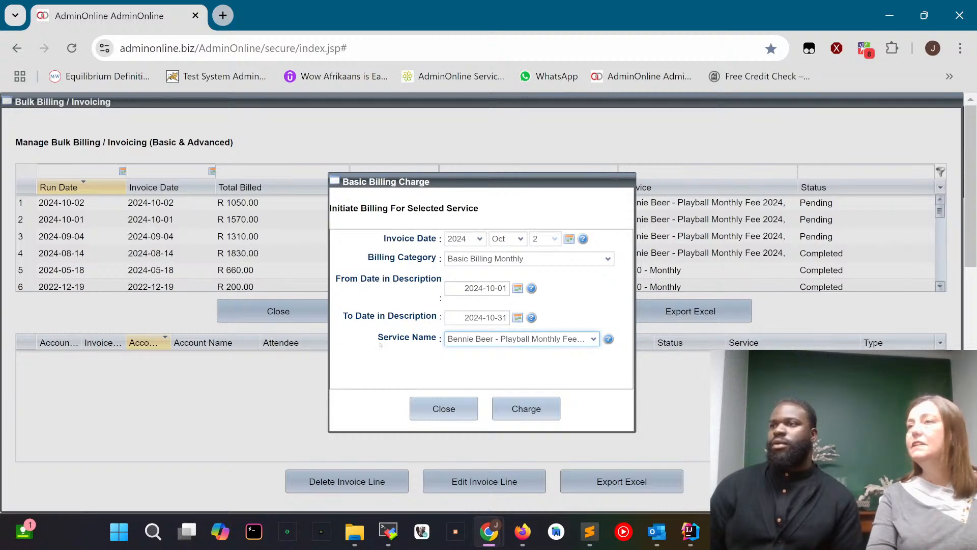
Charge the selected services, confirm the billing and acknowledge the execution notice.
left_click(519, 414)
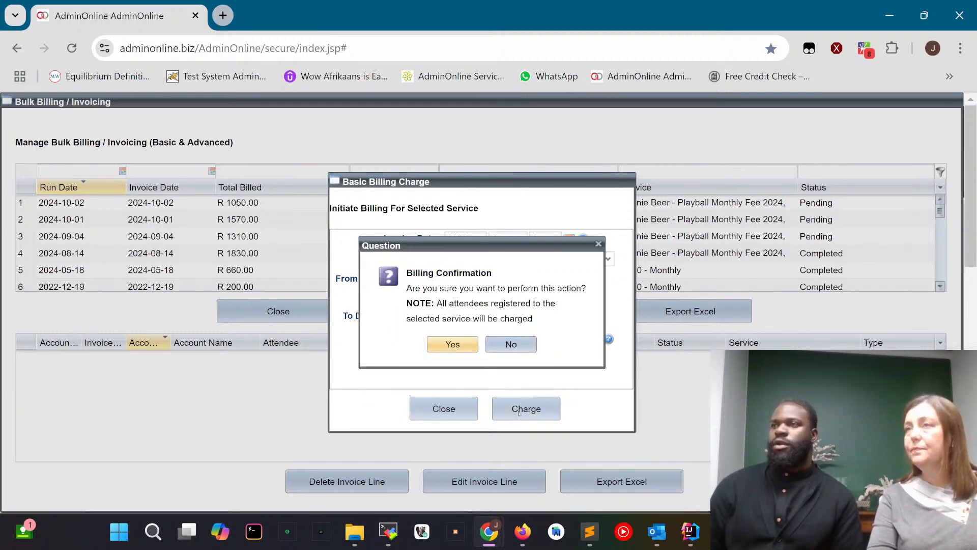
left_click(433, 345)
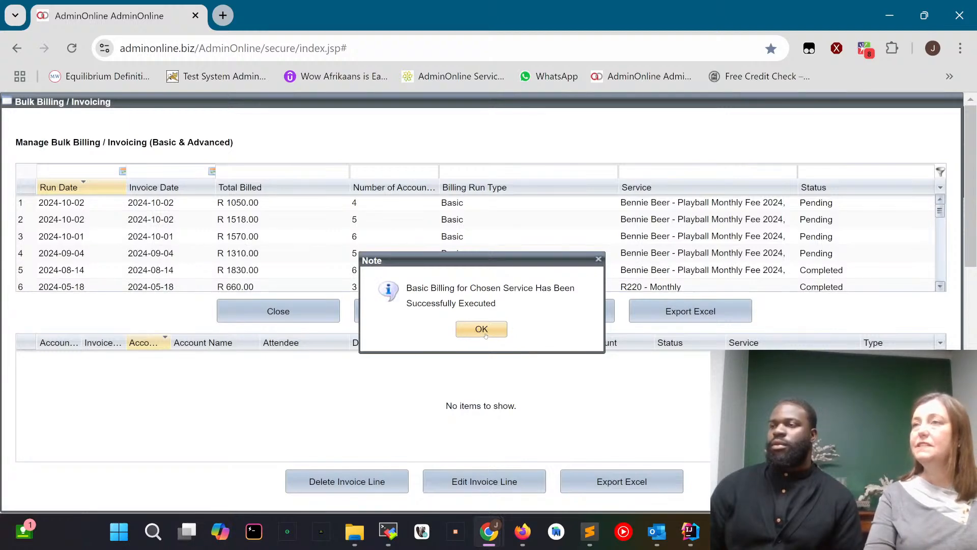
left_click(483, 332)
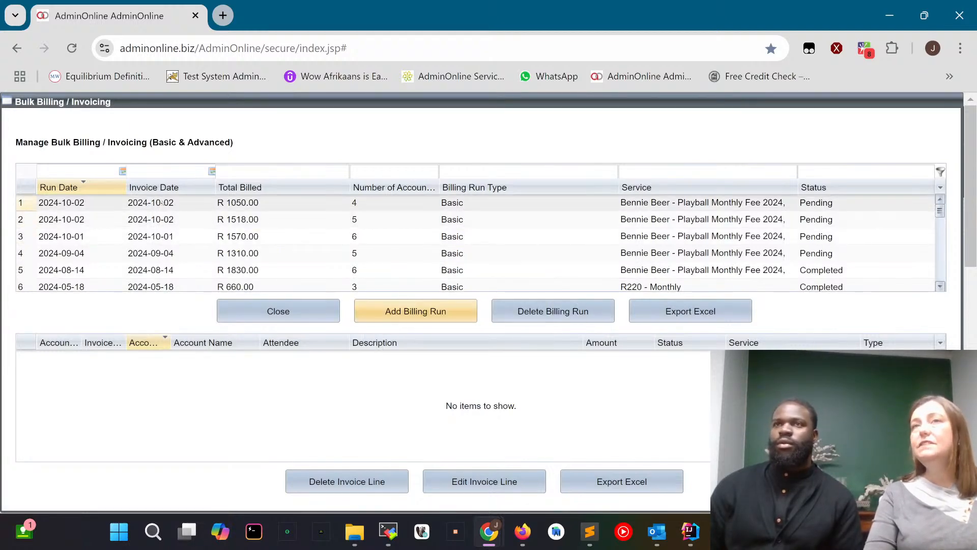
Examine the first billing run's invoice lines, open the Durbieland line's journal record to review it, and close it without saving.
left_click(269, 203)
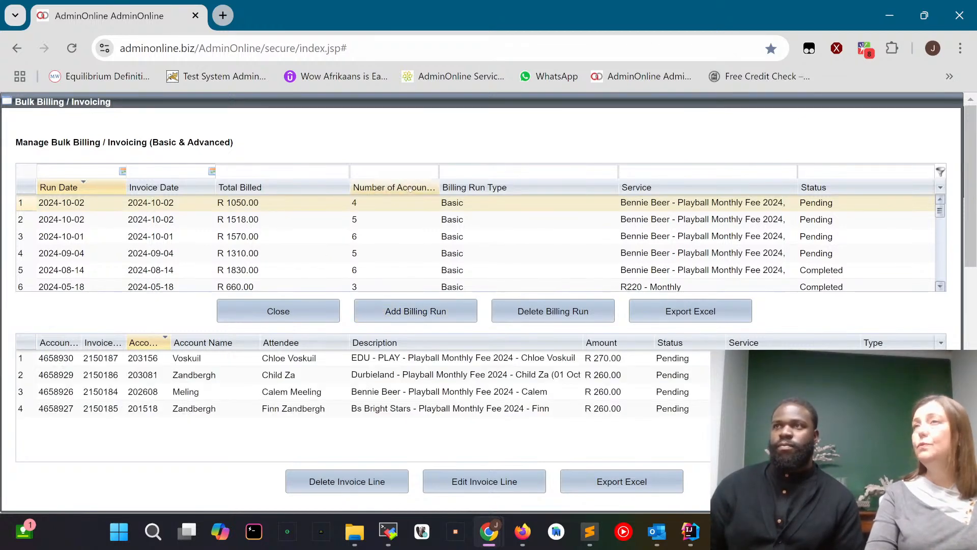
left_click(475, 362)
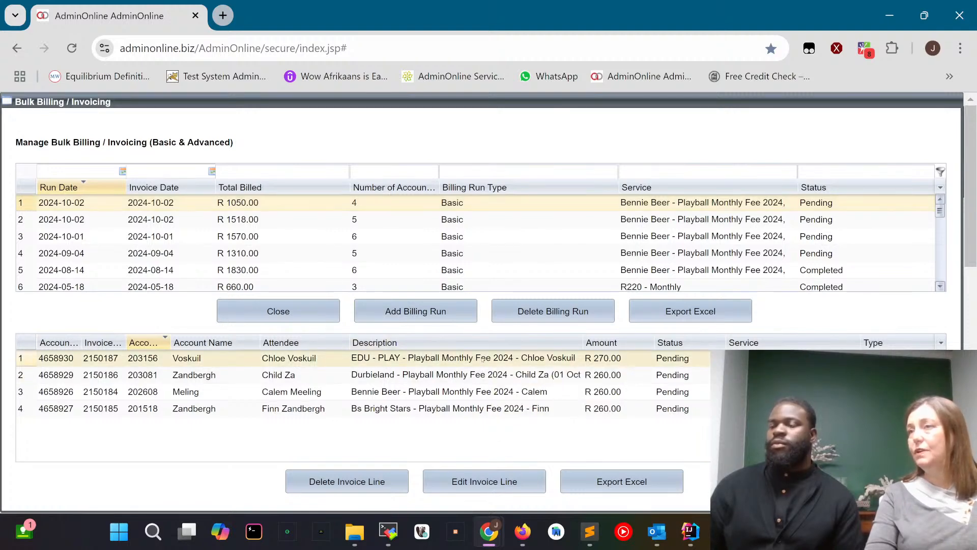
left_click(476, 375)
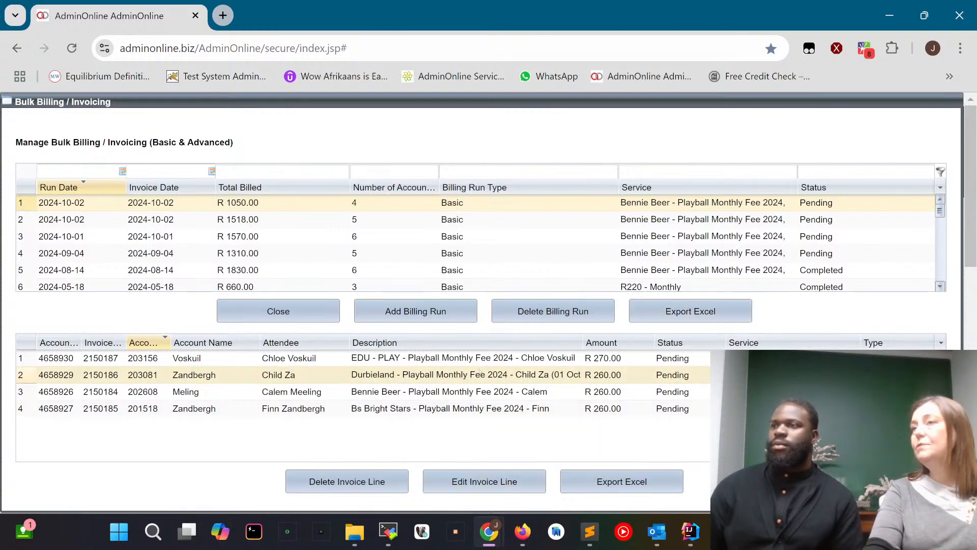
left_click(485, 482)
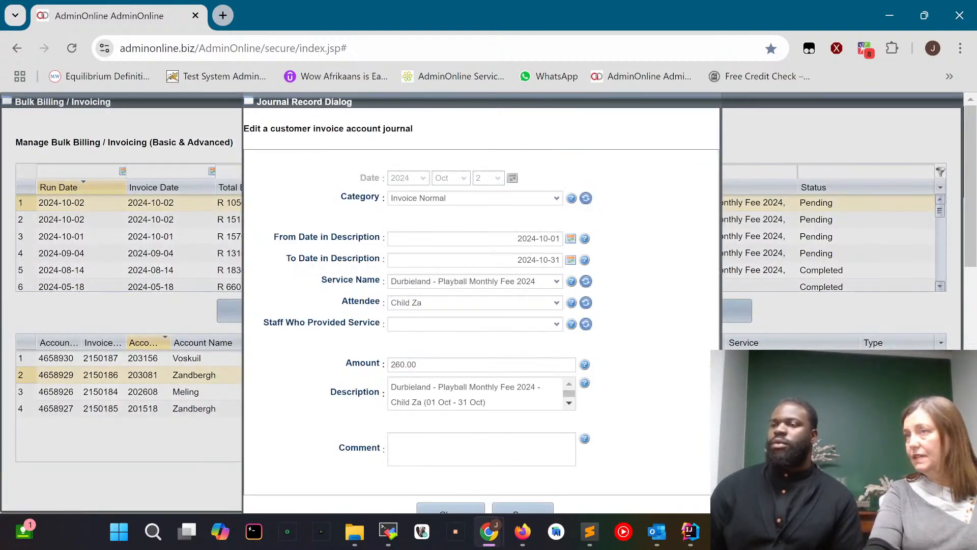
scroll(463, 495, "down", 2)
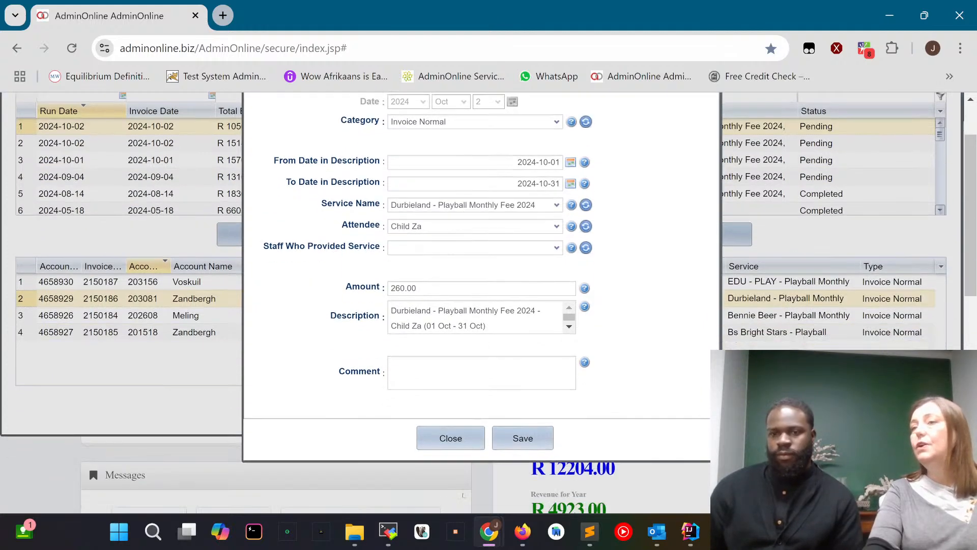
left_click(454, 447)
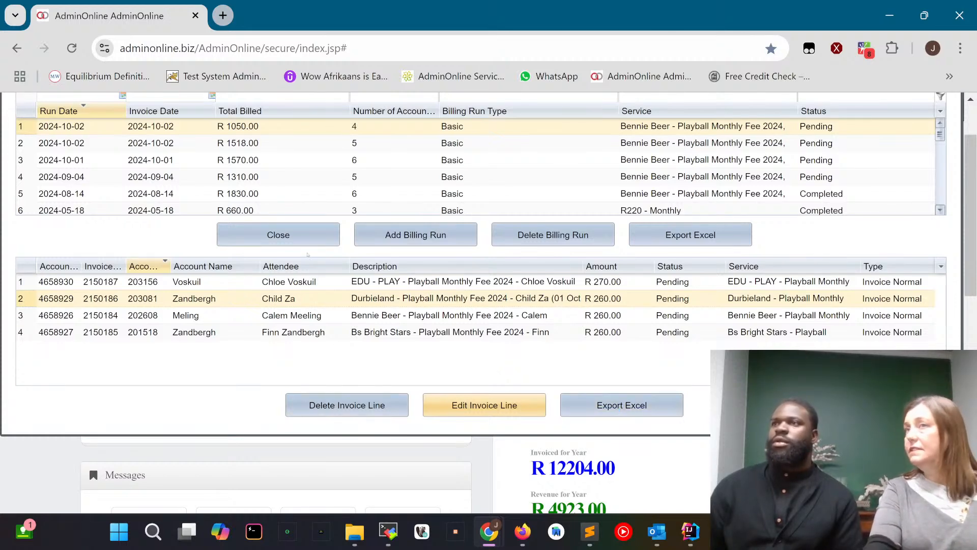
Leave and reopen Bulk Billing, review the first run's invoice lines again, and return to the main menu.
left_click(278, 235)
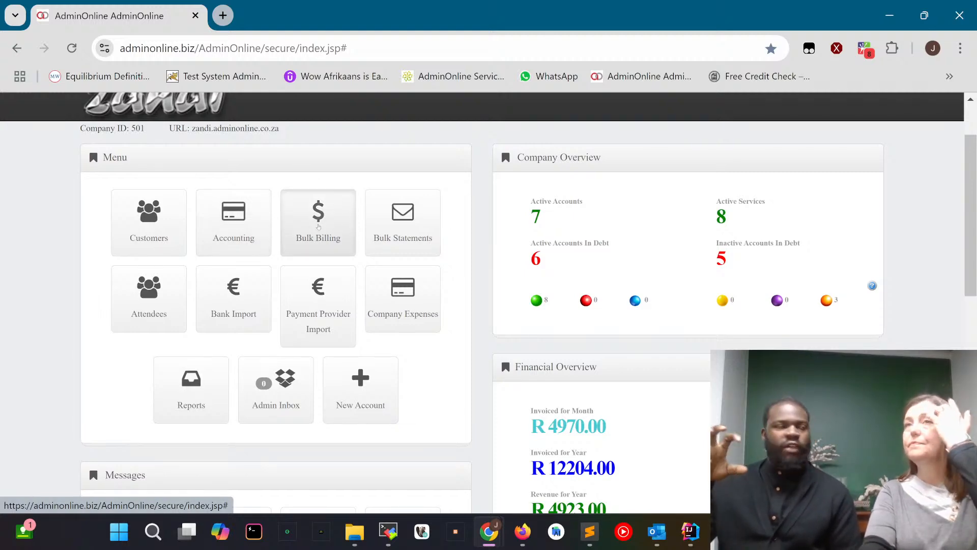
left_click(318, 227)
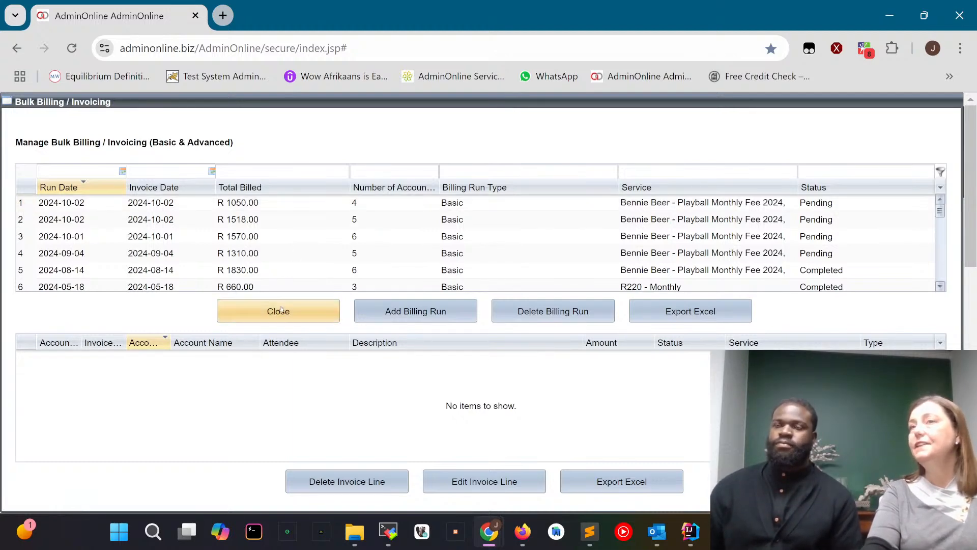
left_click(300, 204)
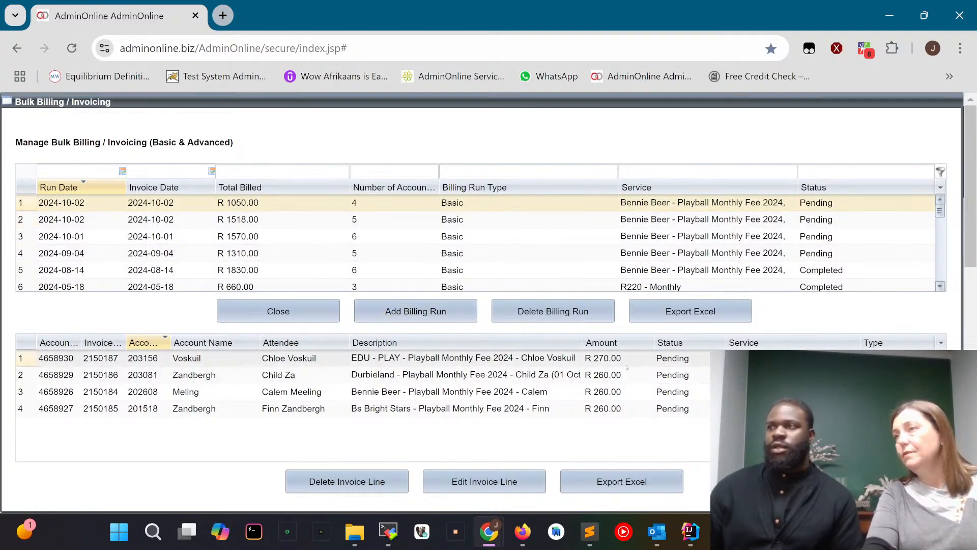
left_click(324, 320)
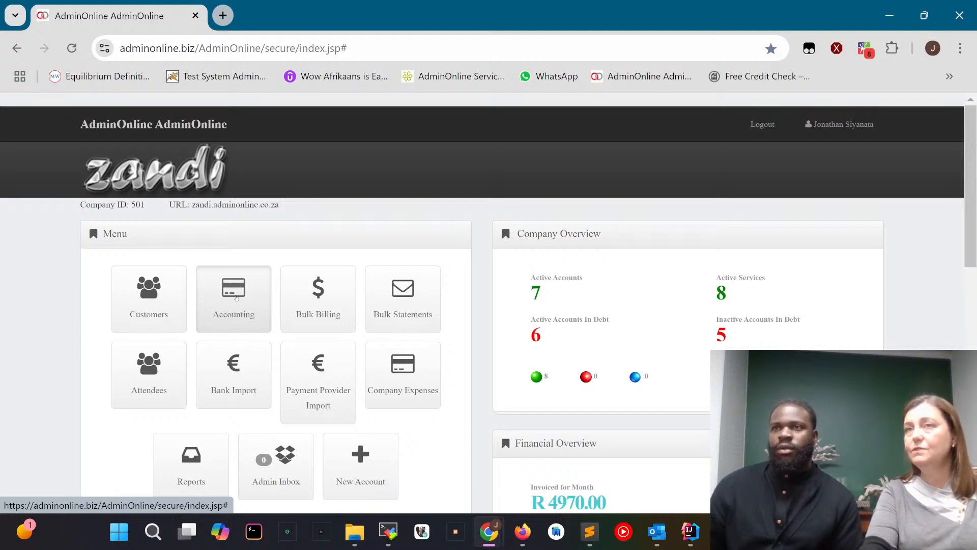
Show the EDU - PLAY account's journals in Accounting and widen the Date and Description columns.
left_click(236, 298)
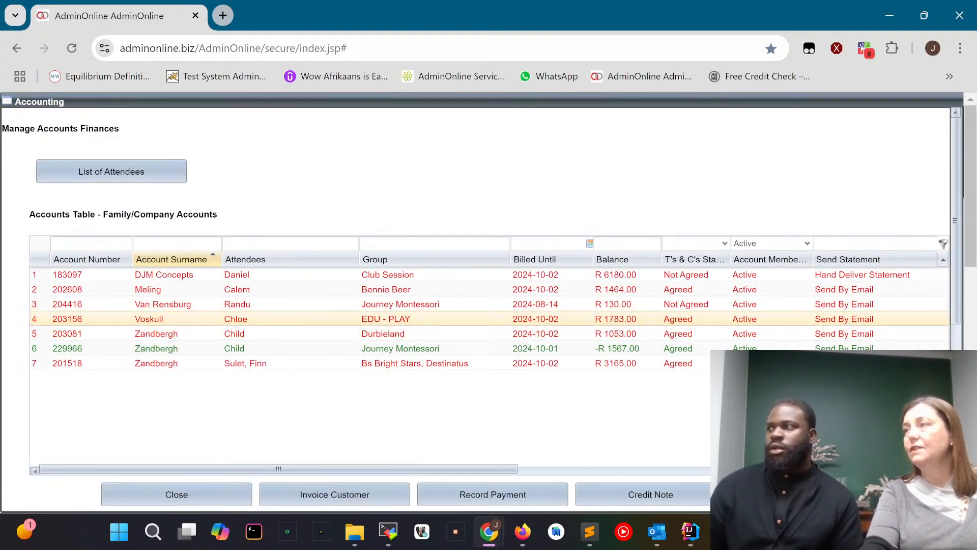
scroll(124, 260, "down", 6)
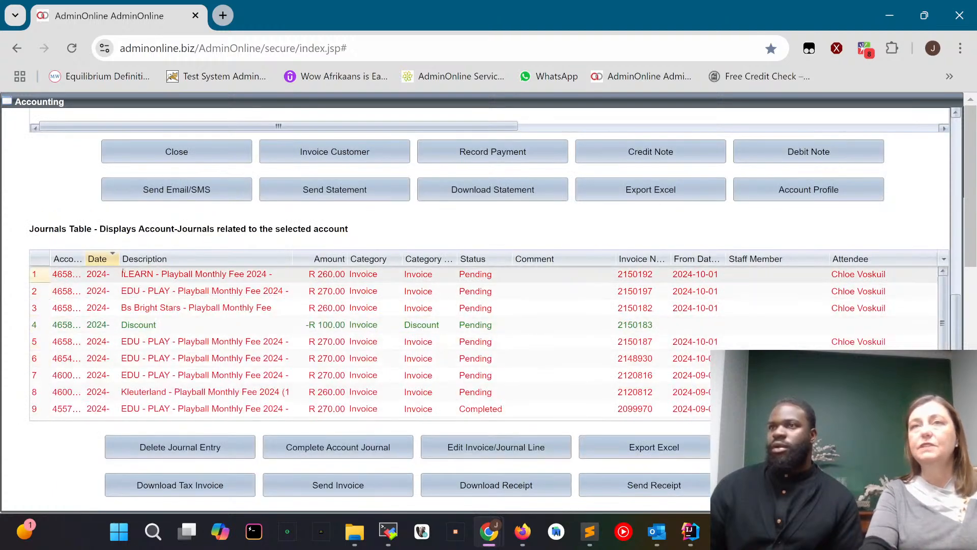
left_click_drag(124, 260, 246, 259)
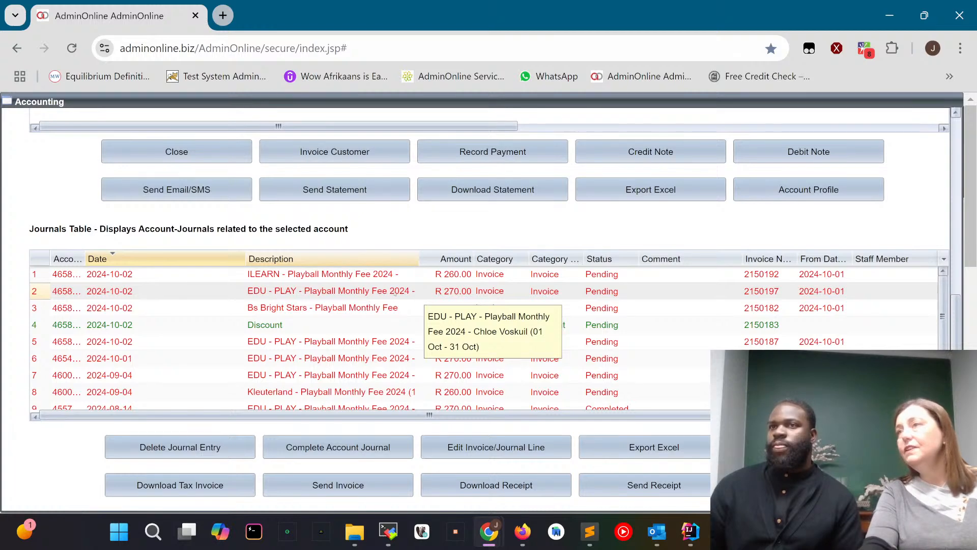
left_click(403, 275)
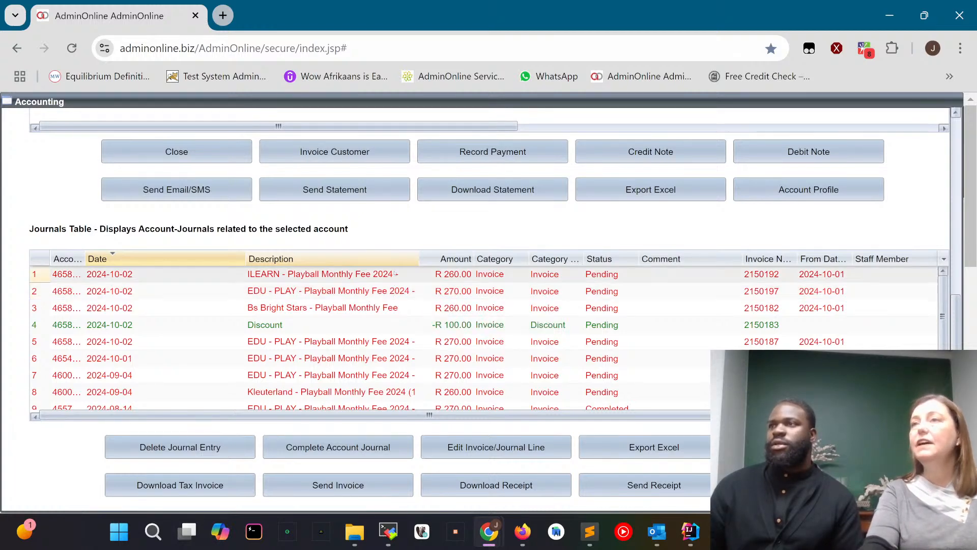
left_click_drag(418, 260, 474, 260)
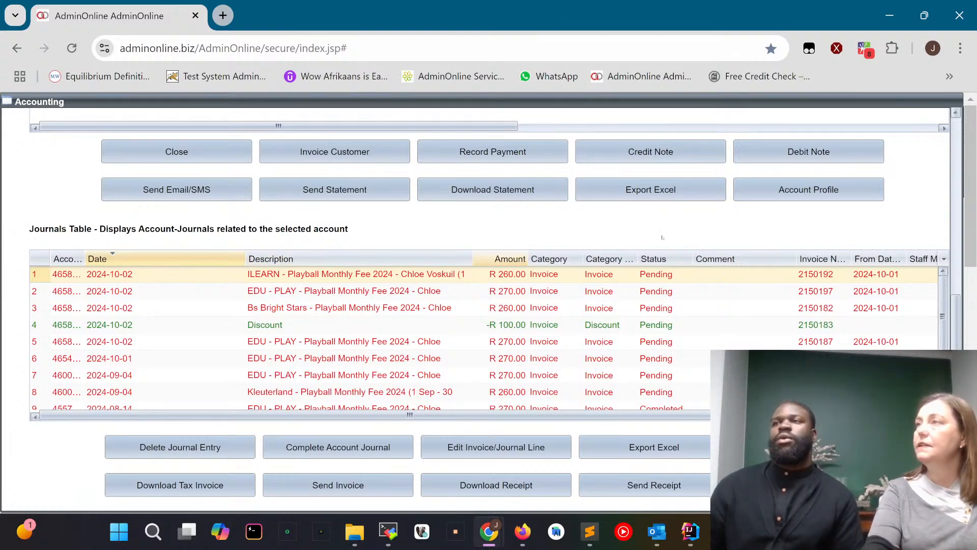
Start a customer invoice for the EDU - PLAY account with an Invoice Discount line of 100 described as "Discount".
left_click(959, 134)
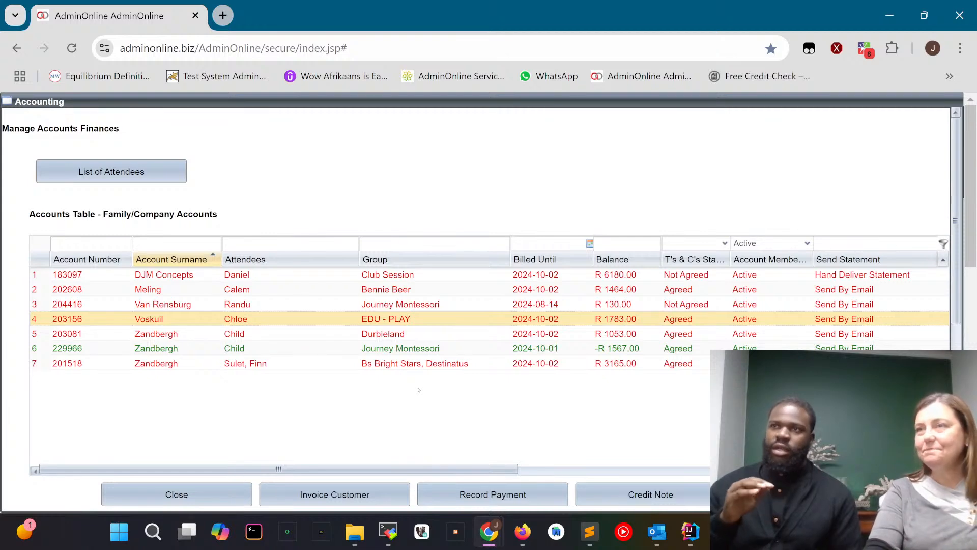
scroll(419, 390, "down", 1)
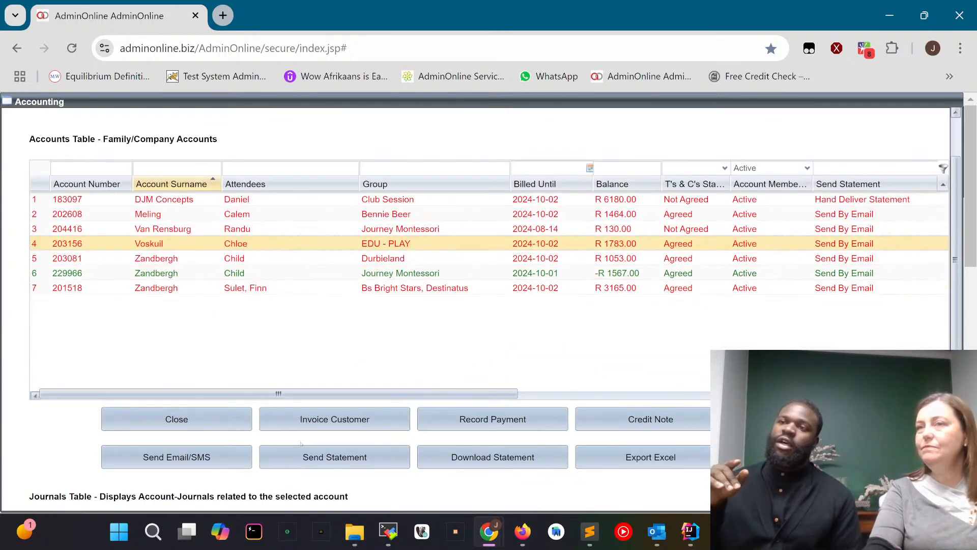
left_click(339, 426)
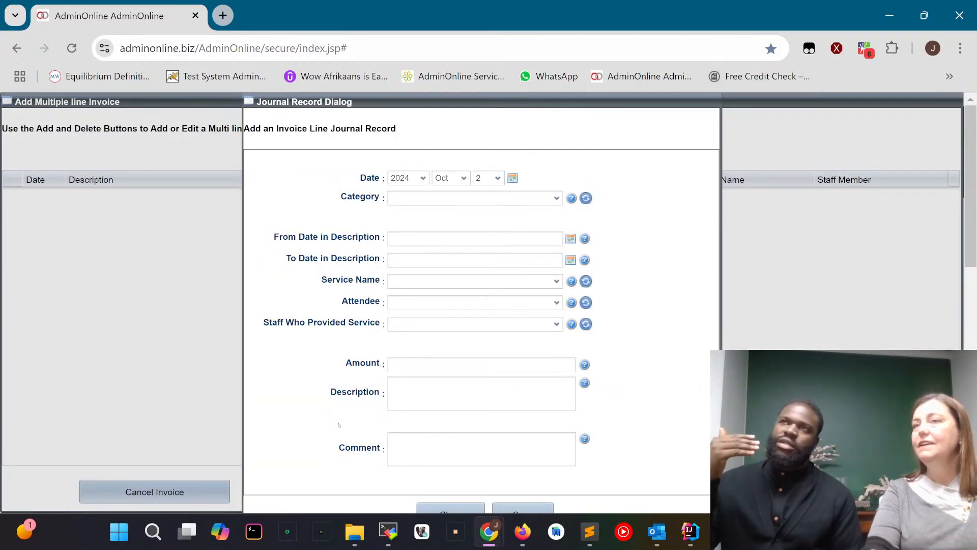
left_click(558, 203)
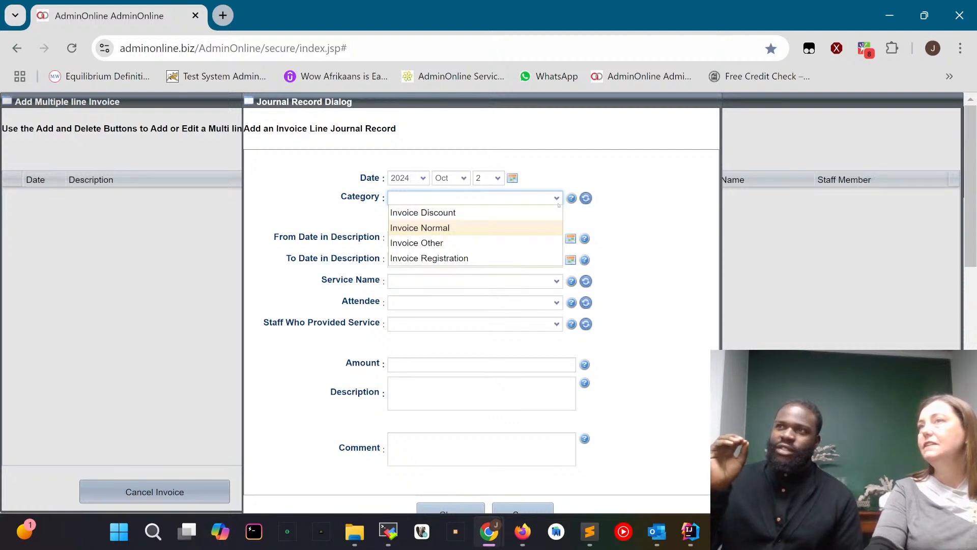
left_click(440, 213)
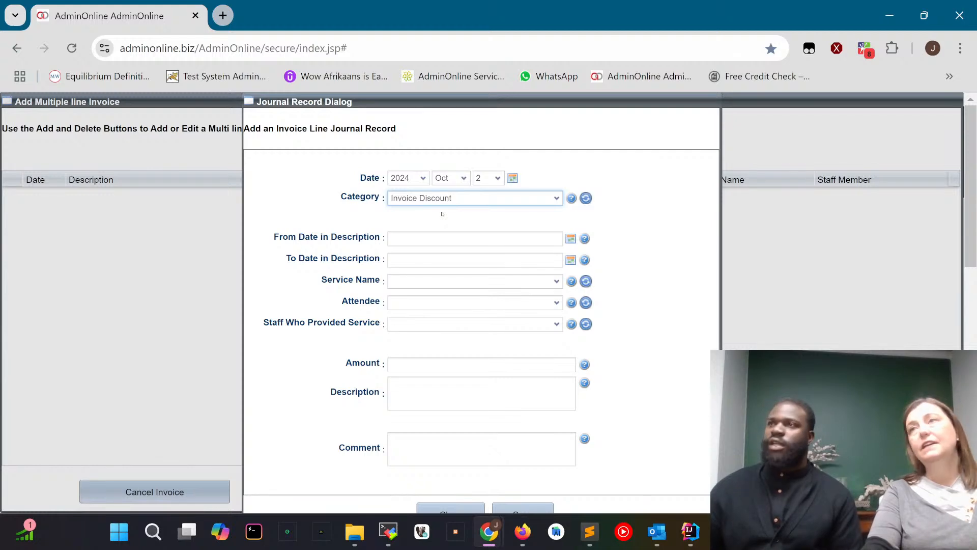
left_click(406, 363)
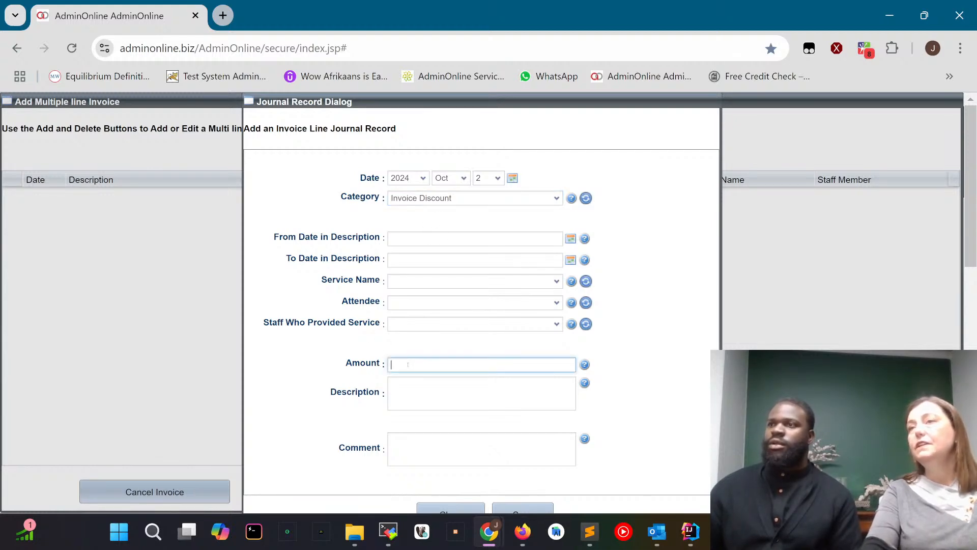
type("100")
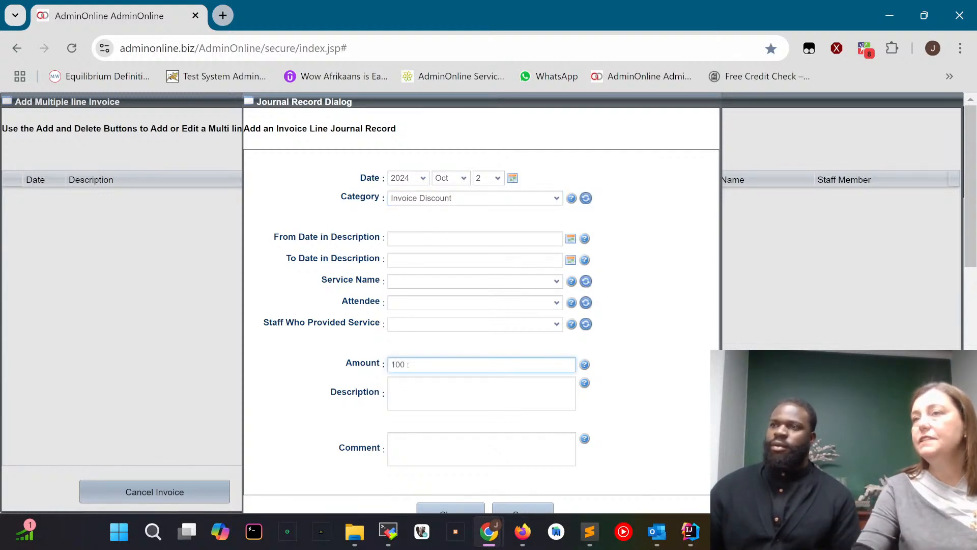
left_click(407, 388)
type("D")
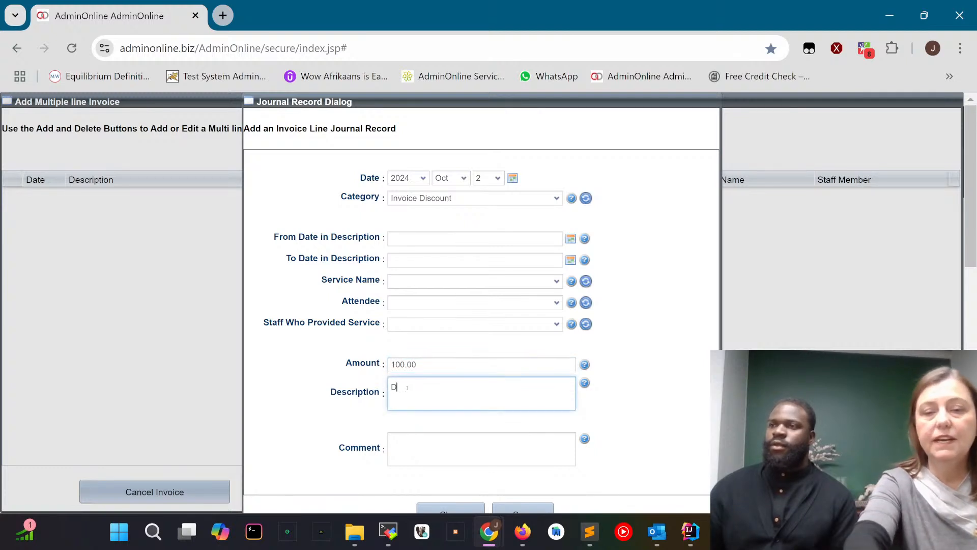
type("iscount")
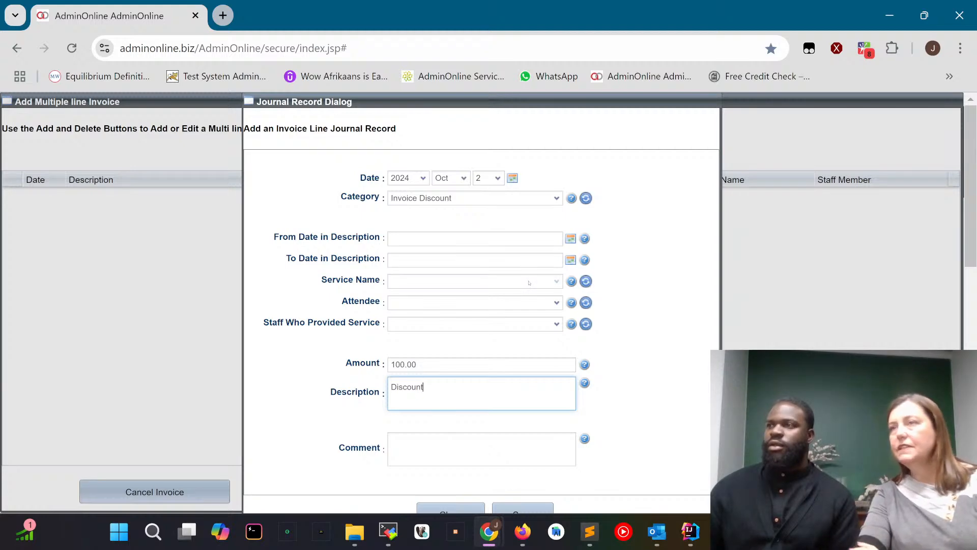
Save the discount line, complete the discount invoice and dismiss the notice.
scroll(482, 305, "down", 3)
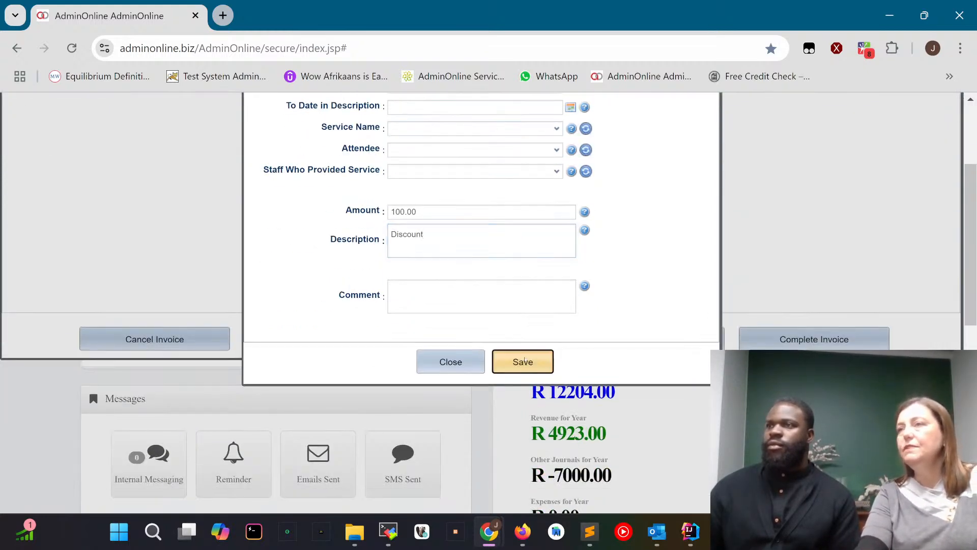
left_click(523, 361)
left_click(819, 341)
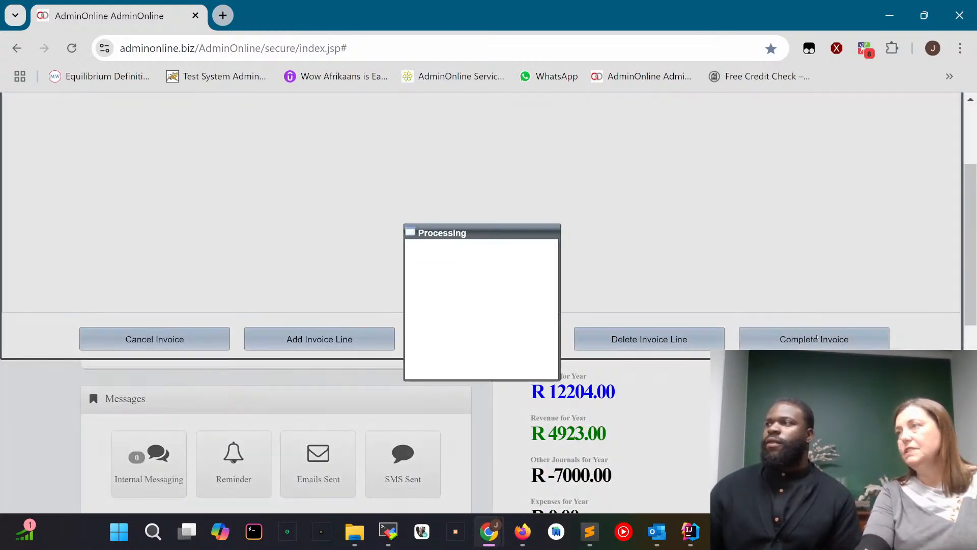
left_click(481, 329)
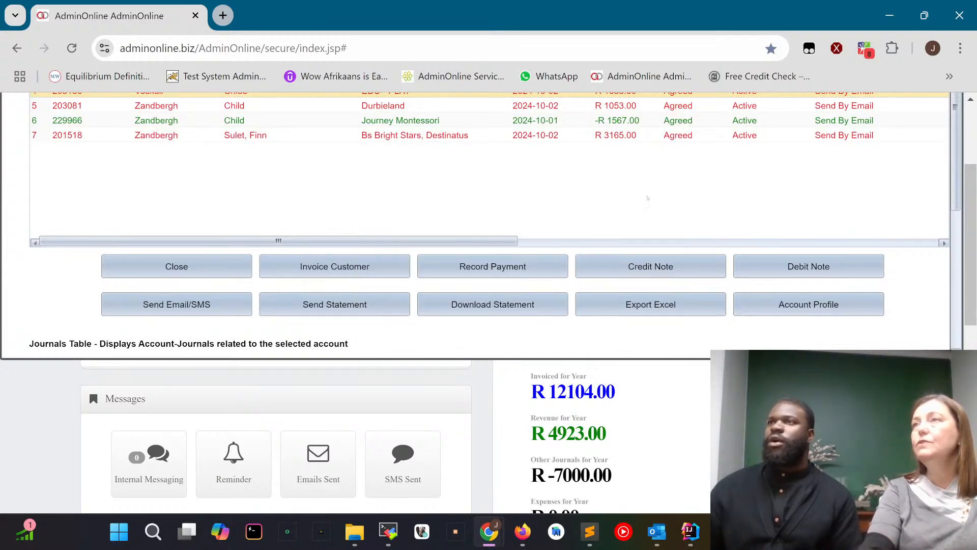
Review the EDU - PLAY account's journals, including the new Discount line, and close Accounting.
scroll(494, 225, "up", 2)
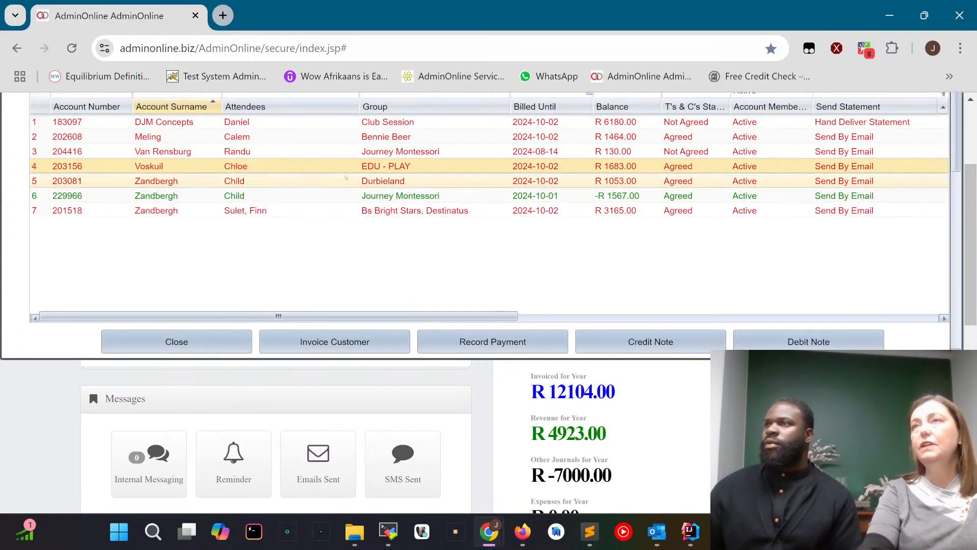
left_click(351, 181)
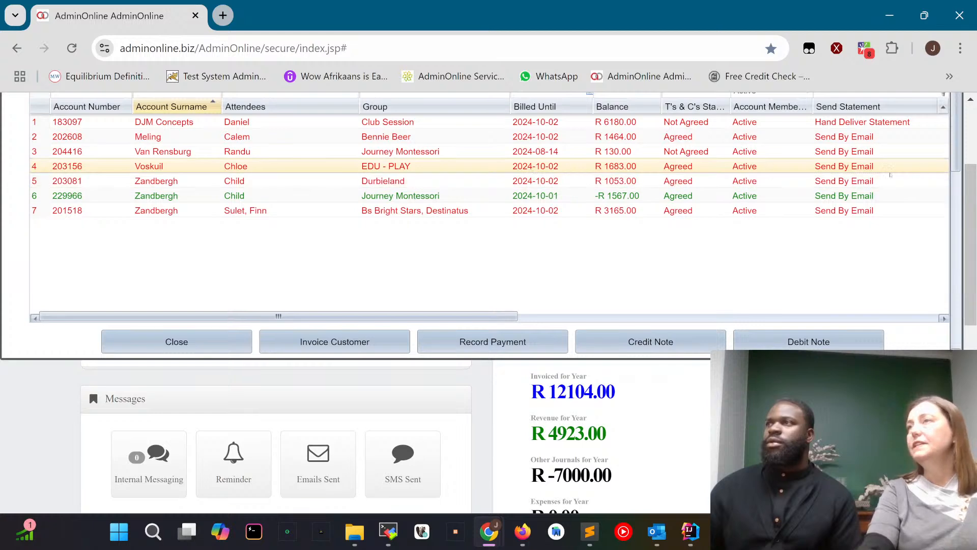
left_click(530, 167)
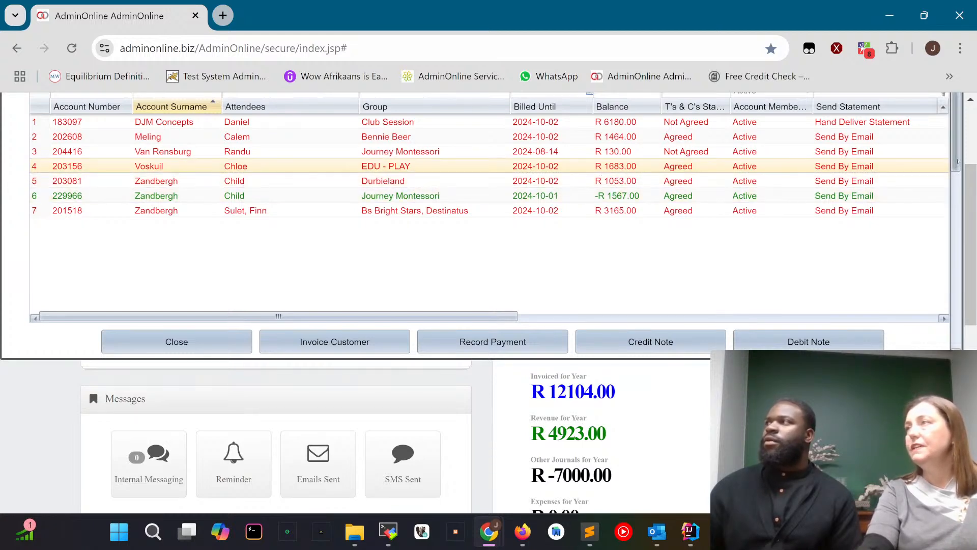
scroll(957, 228, "down", 3)
scroll(957, 228, "down", 3)
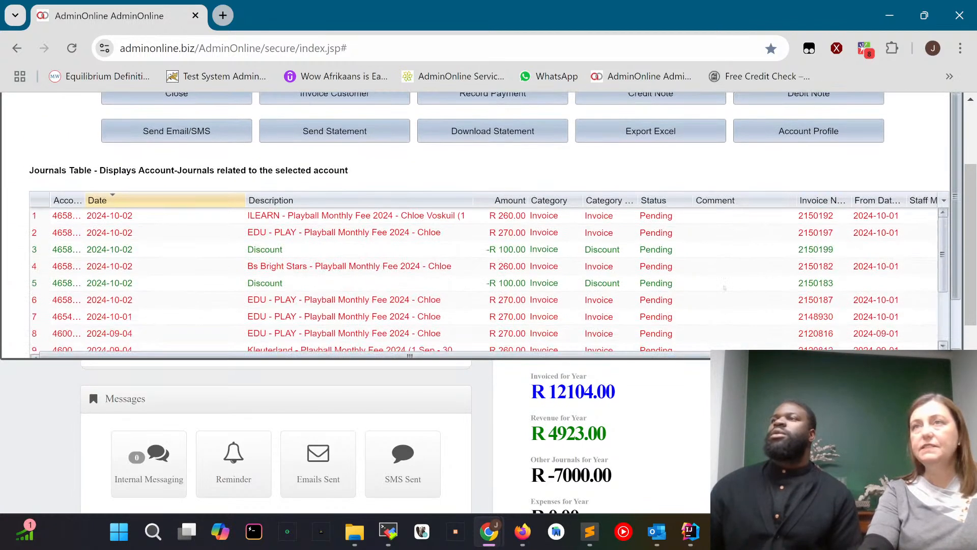
left_click(267, 255)
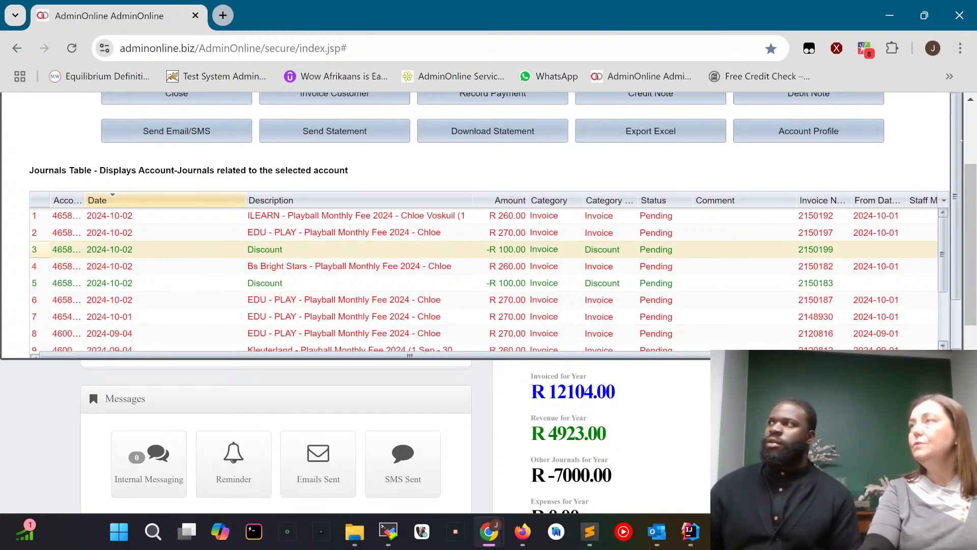
scroll(554, 218, "up", 2)
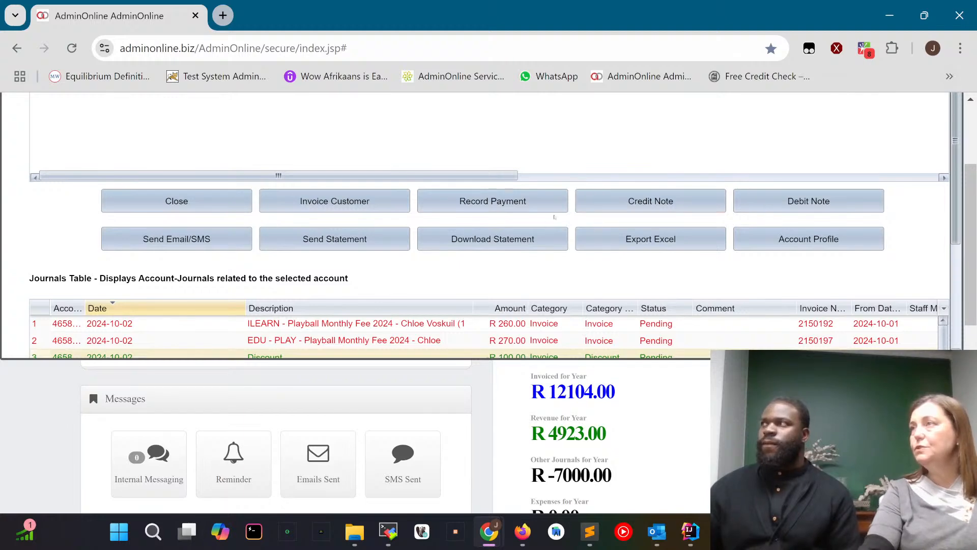
left_click(196, 197)
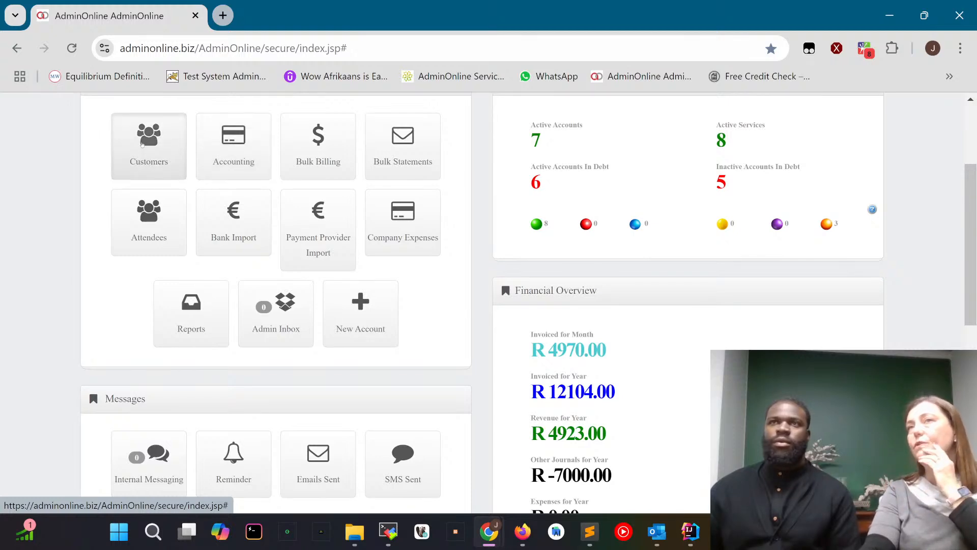
Open the profile of the second customer account in Customers and choose Percentage as its account-level Discount Type.
left_click(143, 145)
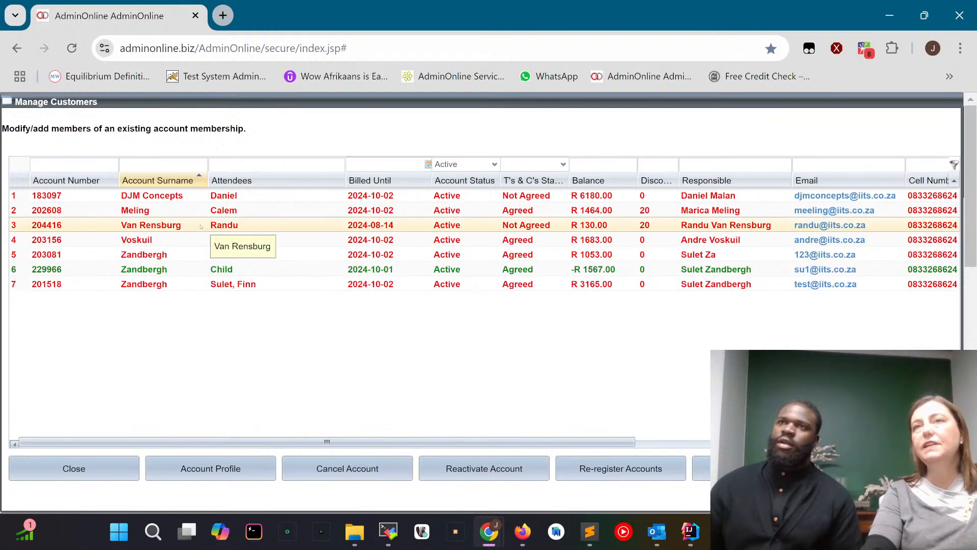
left_click(237, 212)
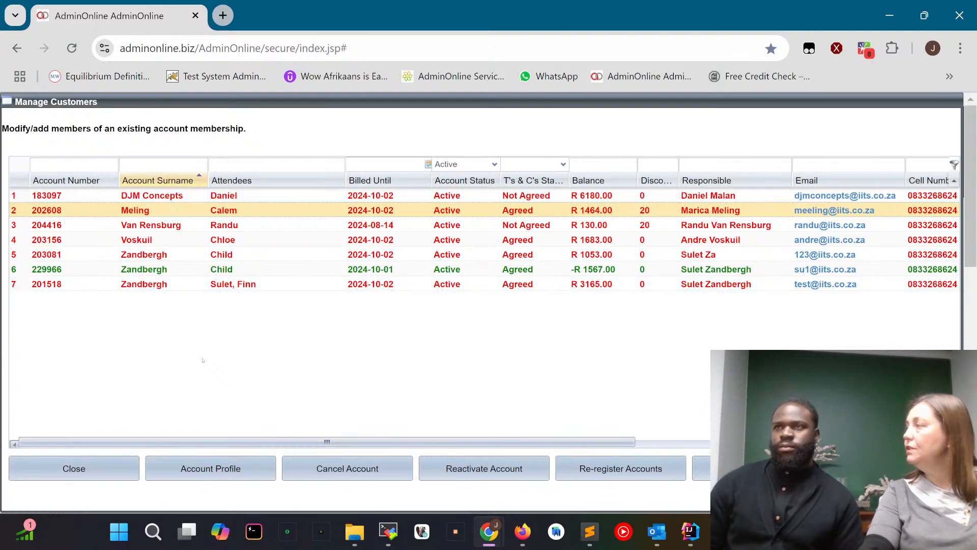
left_click(225, 472)
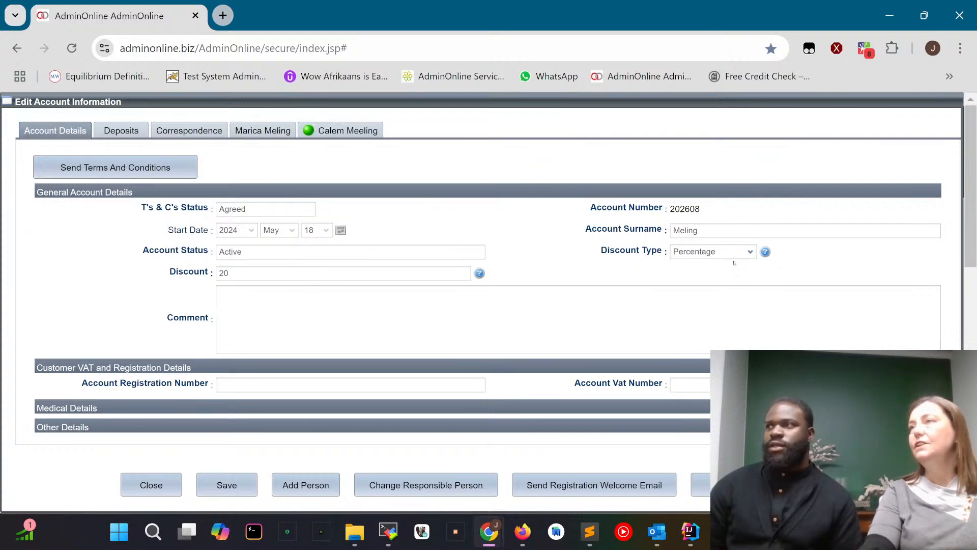
left_click(751, 253)
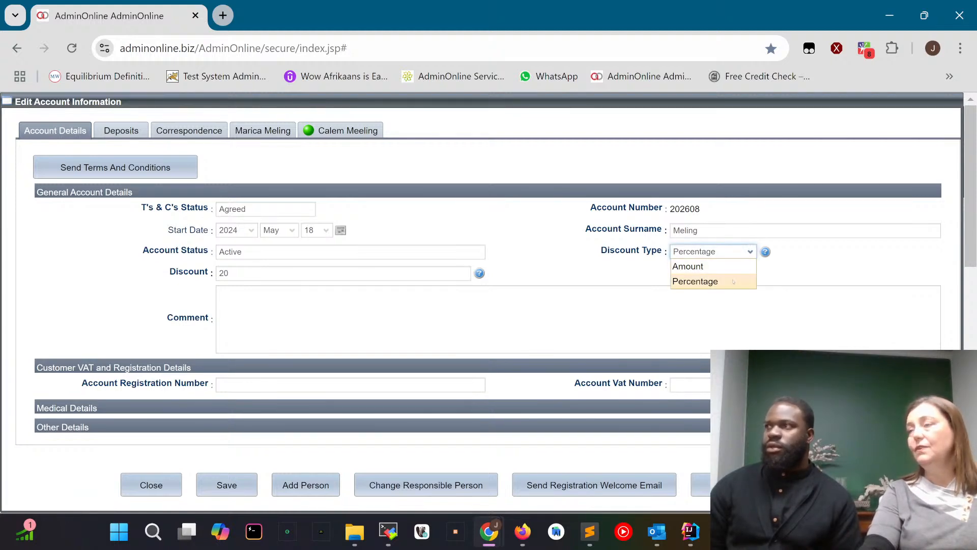
left_click(734, 281)
key("Tab")
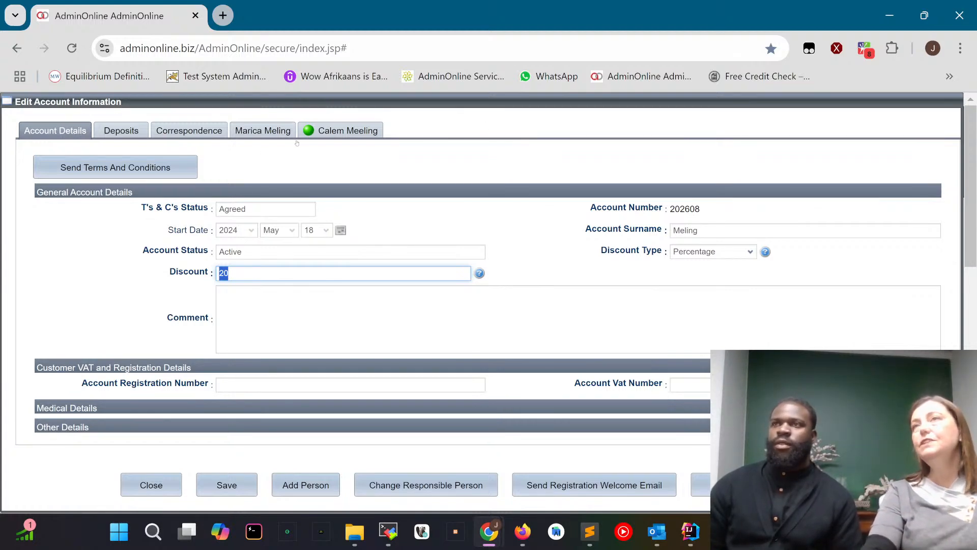
Examine the Discount Type options and the Discount field in the attendee's details on this account.
left_click(352, 132)
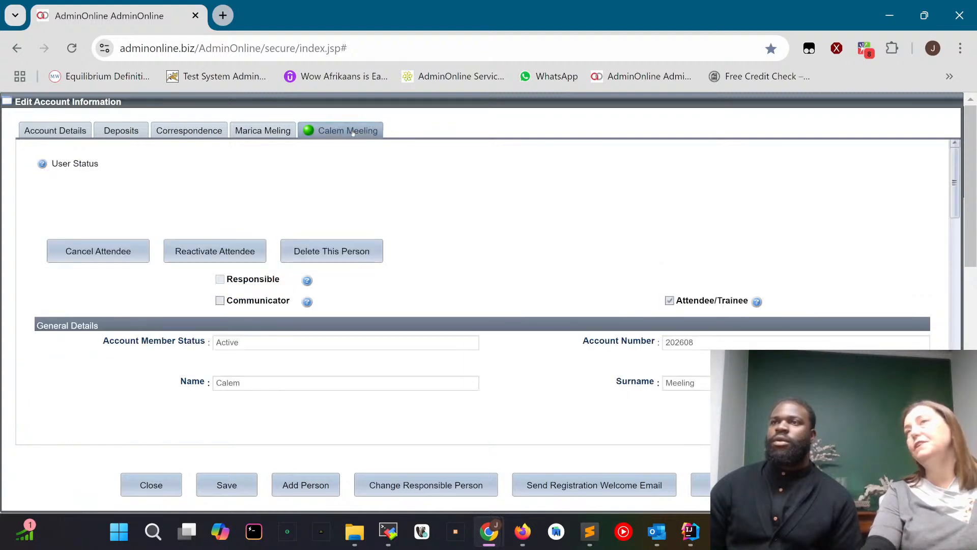
scroll(529, 288, "down", 1)
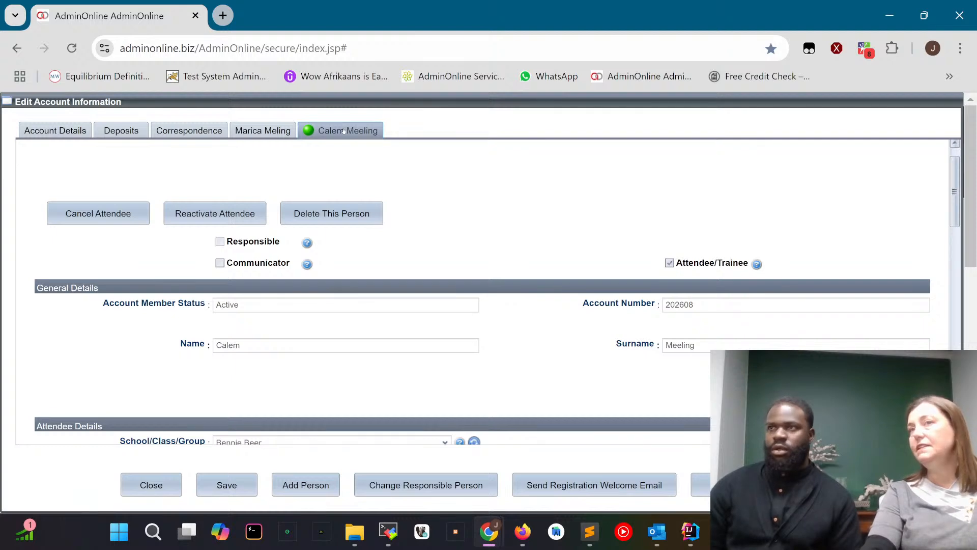
scroll(460, 283, "down", 3)
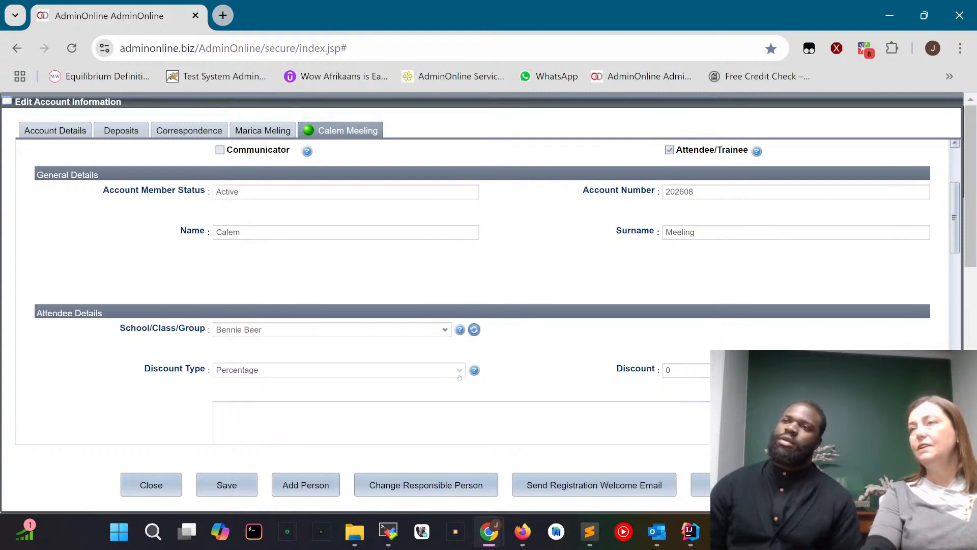
left_click(459, 371)
left_click(460, 372)
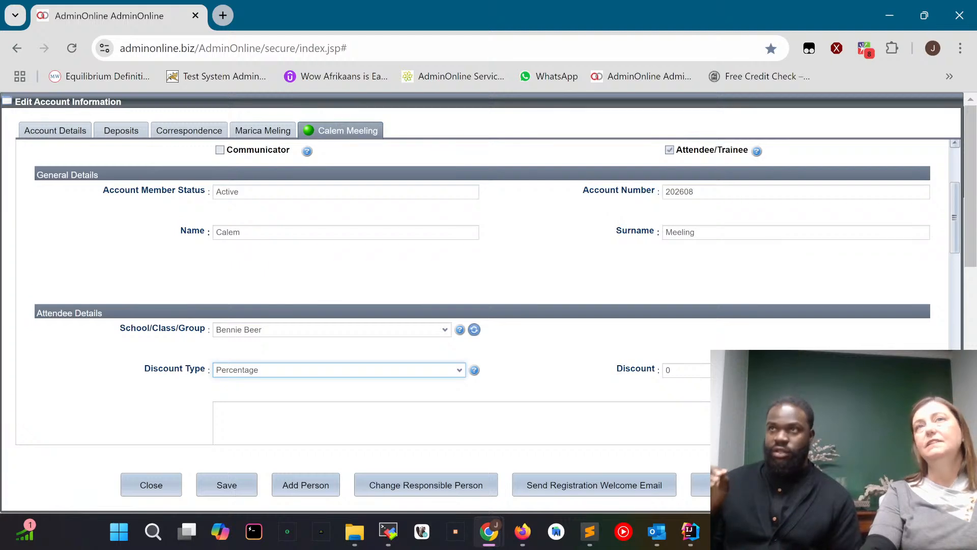
Save the account from its Account Details, dismiss the notice, and return to the main menu.
left_click(51, 132)
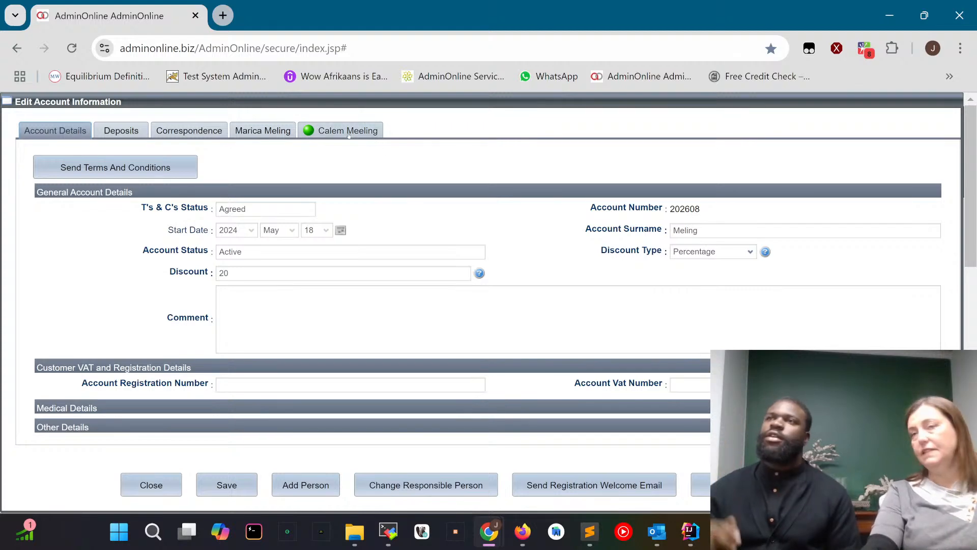
left_click(231, 486)
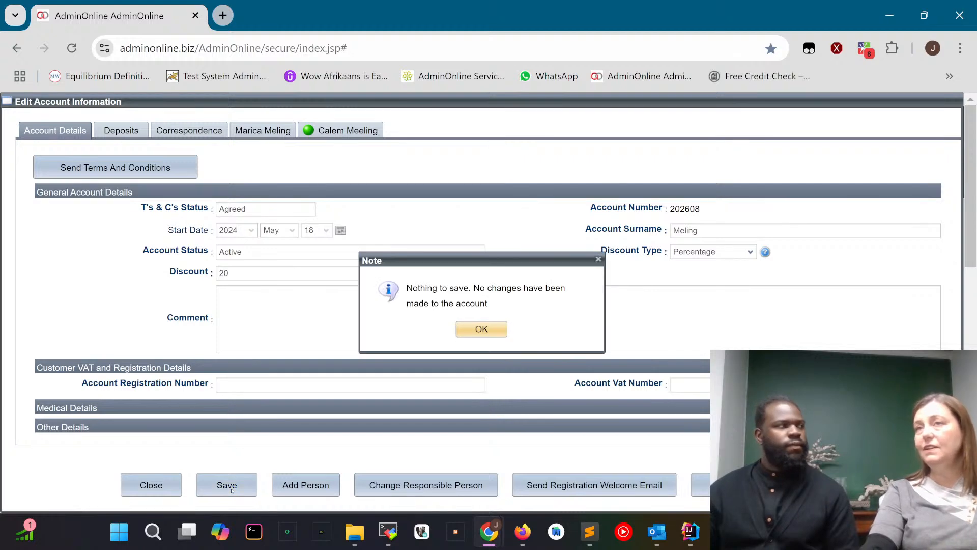
left_click(481, 329)
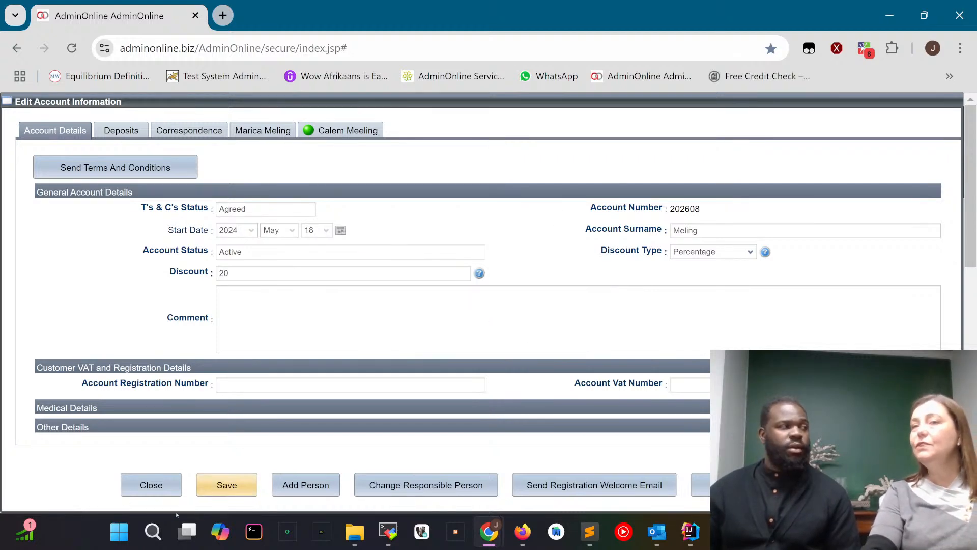
left_click(151, 485)
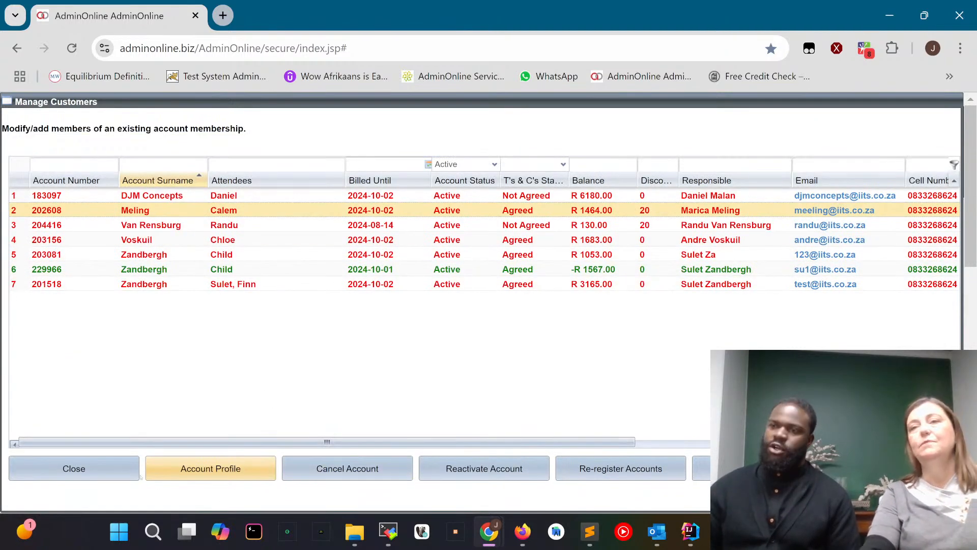
left_click(74, 469)
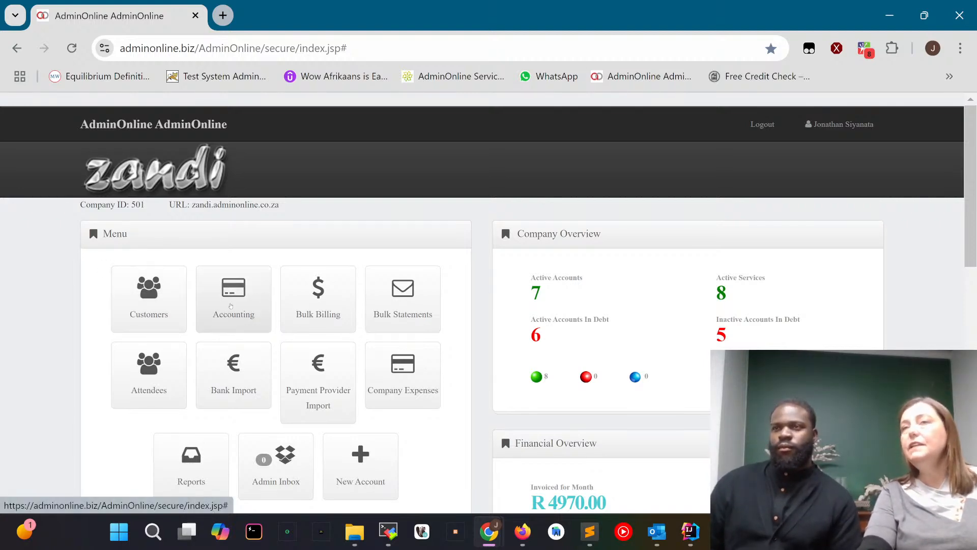
Send the latest statement for the Durbieland account from Accounting and dismiss the notice.
left_click(236, 291)
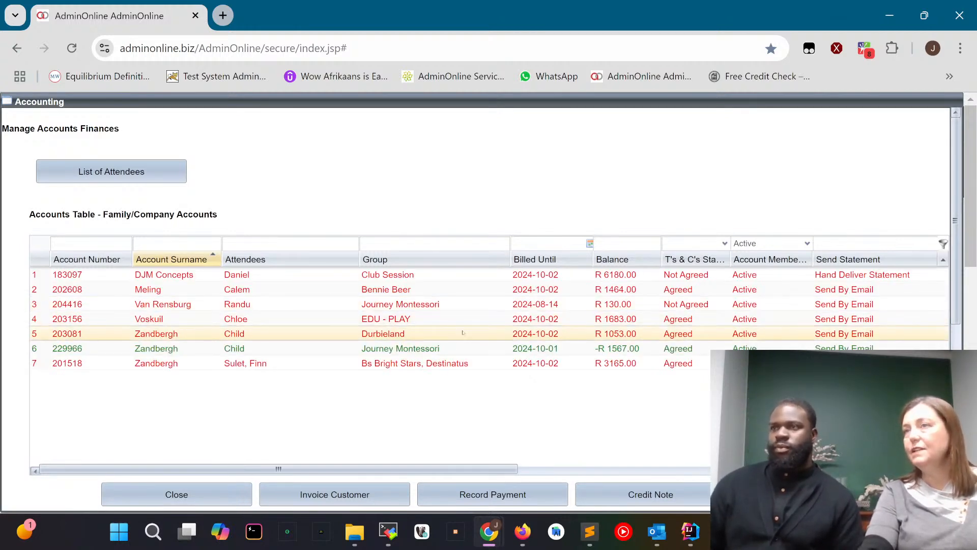
scroll(462, 333, "down", 2)
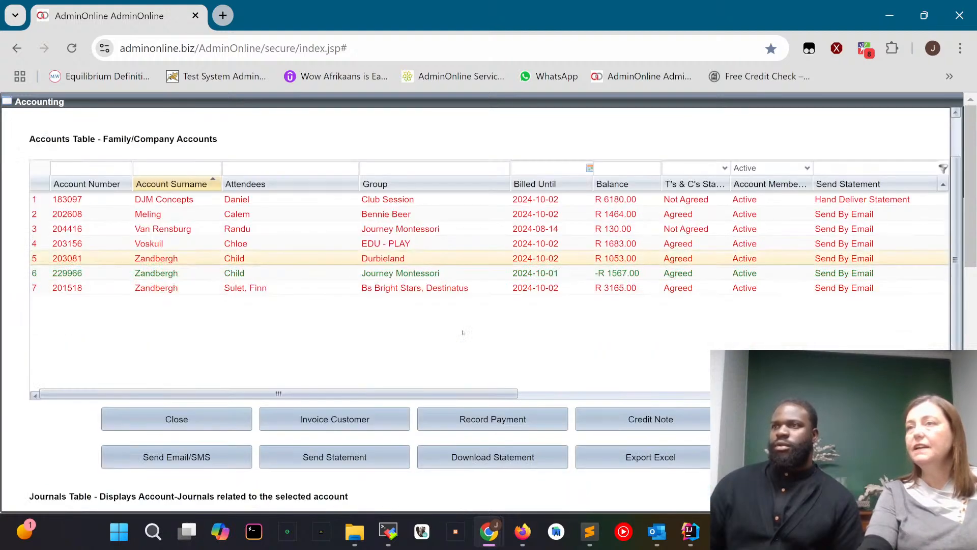
left_click(332, 461)
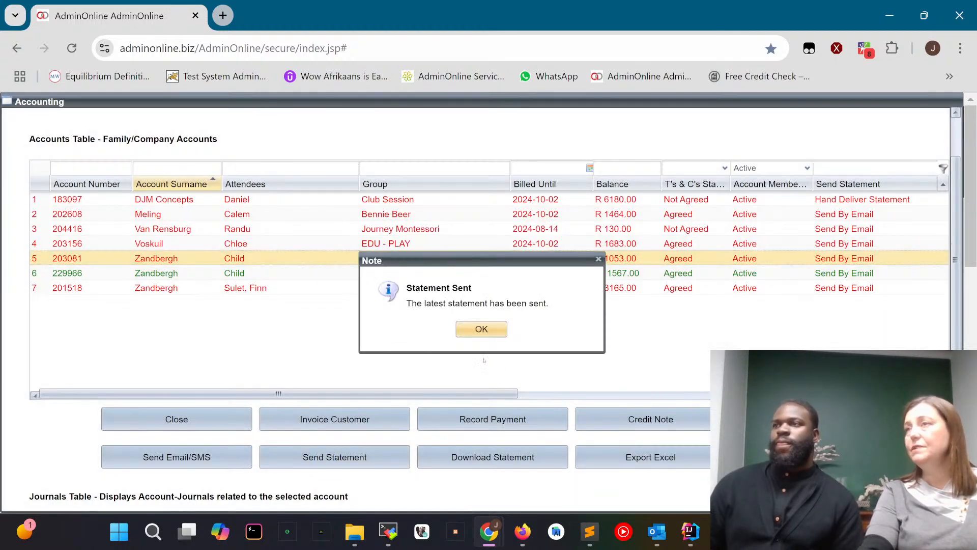
left_click(482, 327)
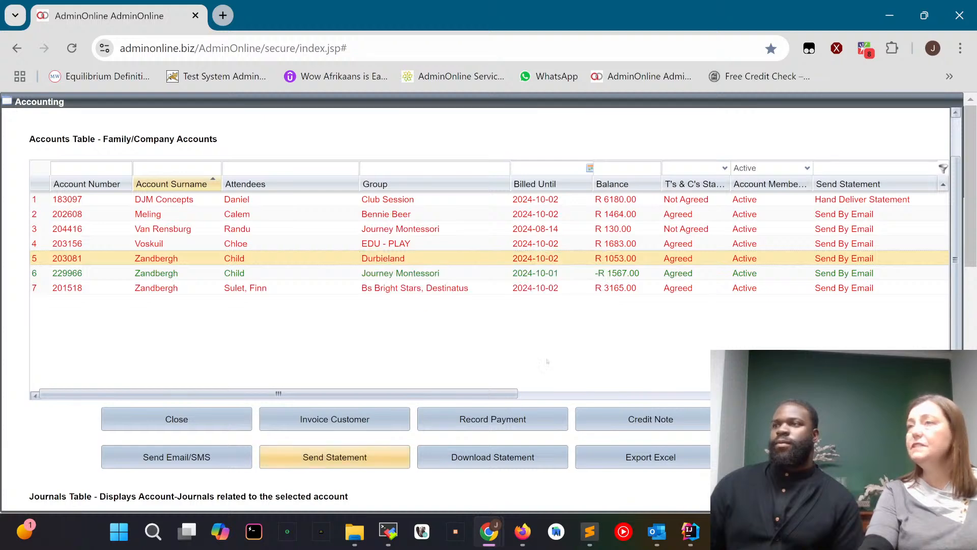
Check the Durbieland account's contact columns and journals, and return to the main menu.
left_click(574, 394)
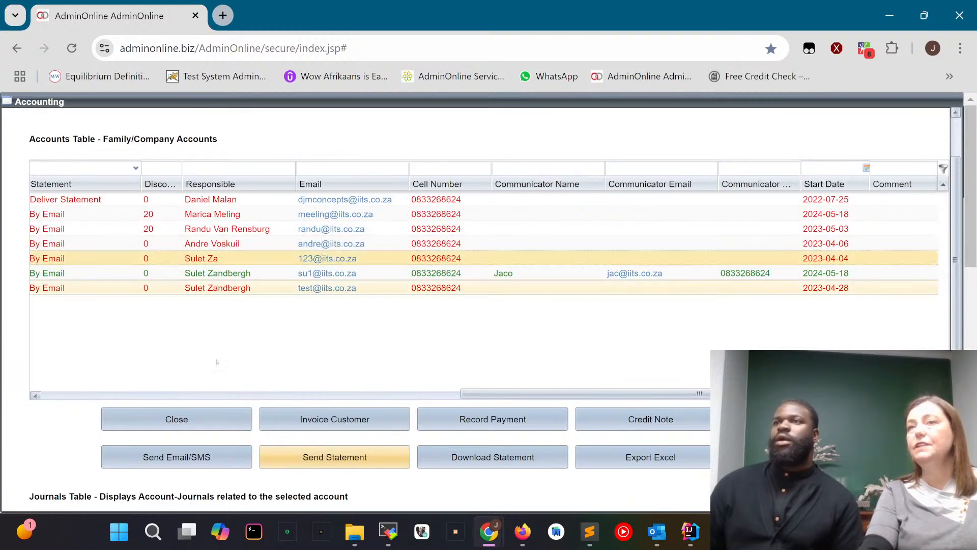
left_click(54, 396)
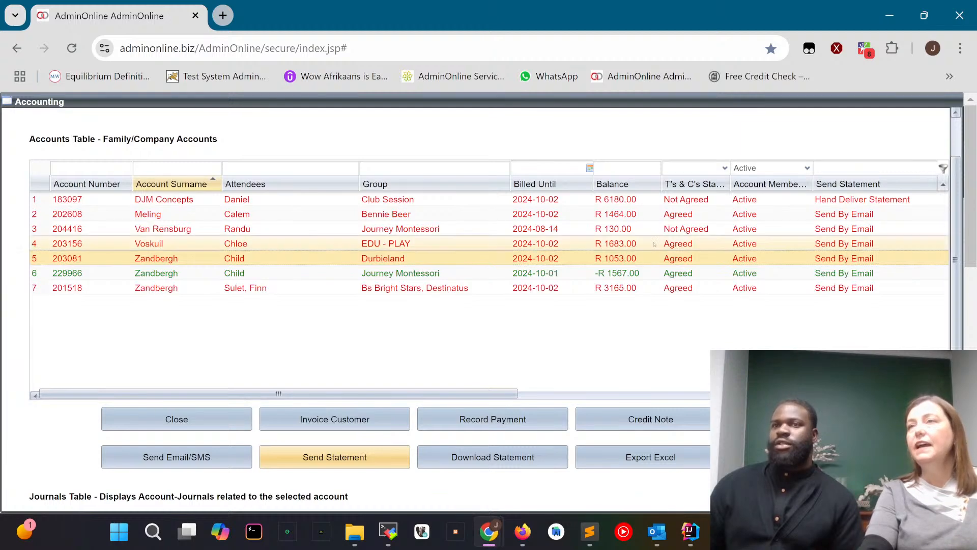
scroll(192, 279, "down", 5)
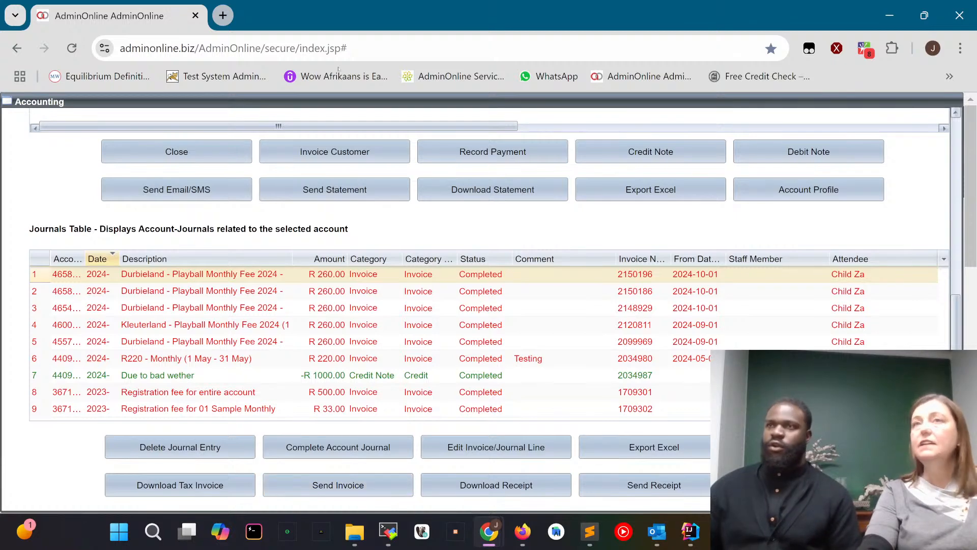
scroll(188, 165, "up", 3)
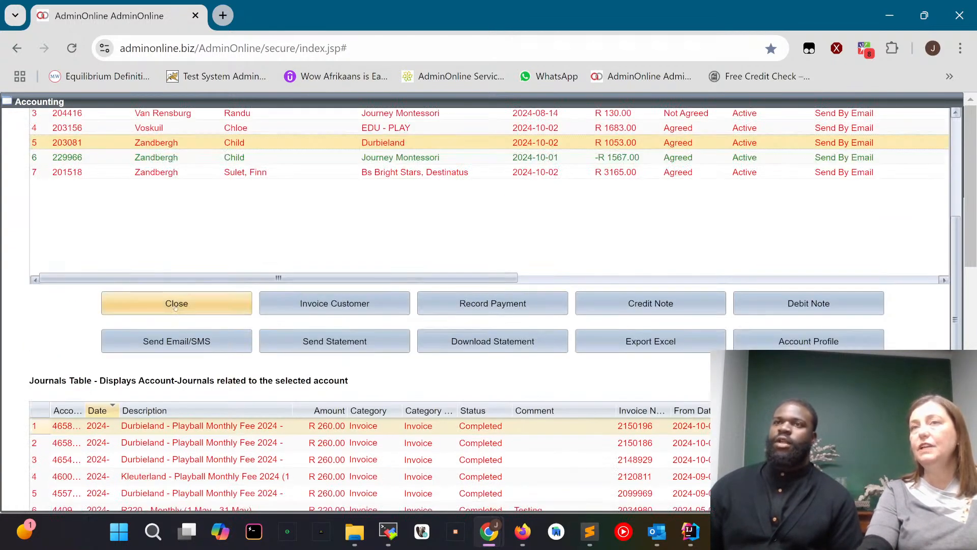
left_click(204, 304)
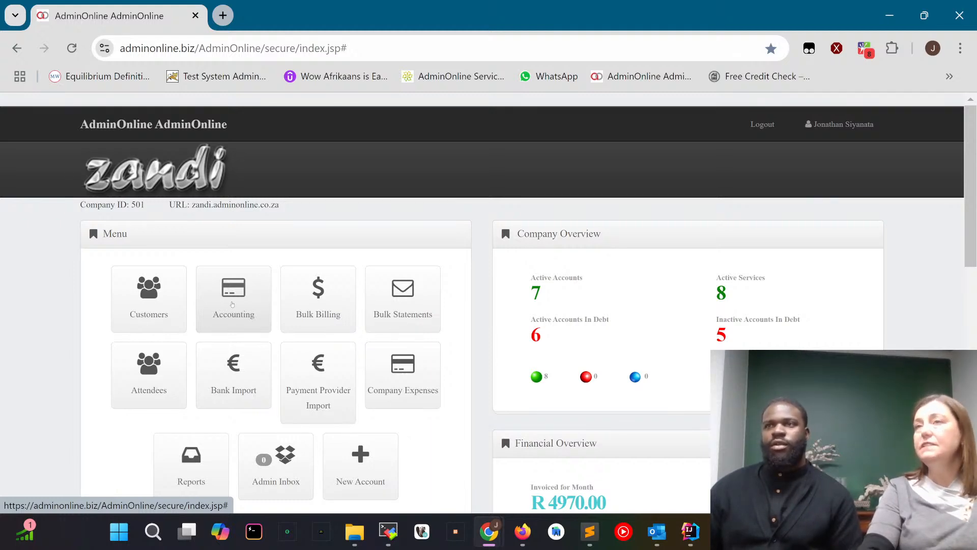
Set up a bulk statement run for 7 October 2024 at 09:00:00 with All Accounts as the statement recipient.
left_click(403, 303)
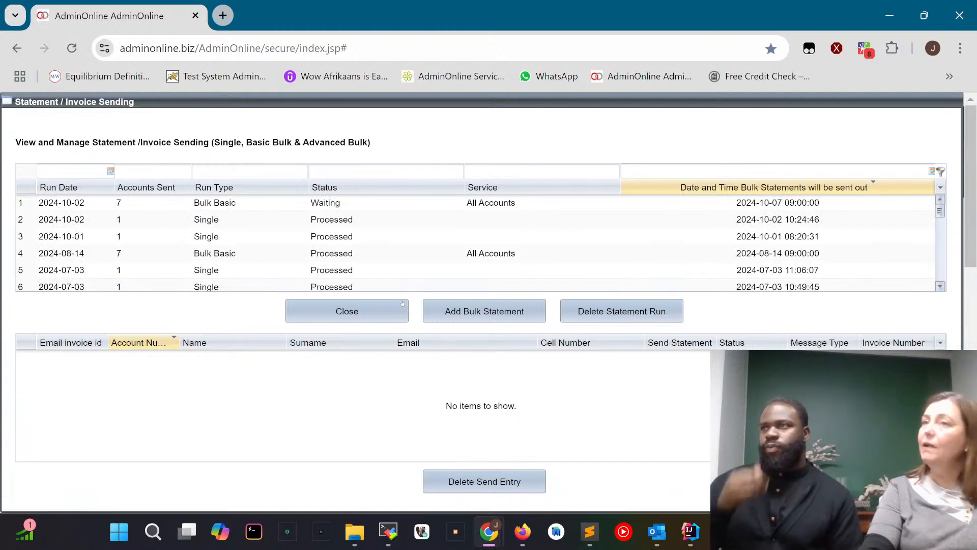
left_click(492, 319)
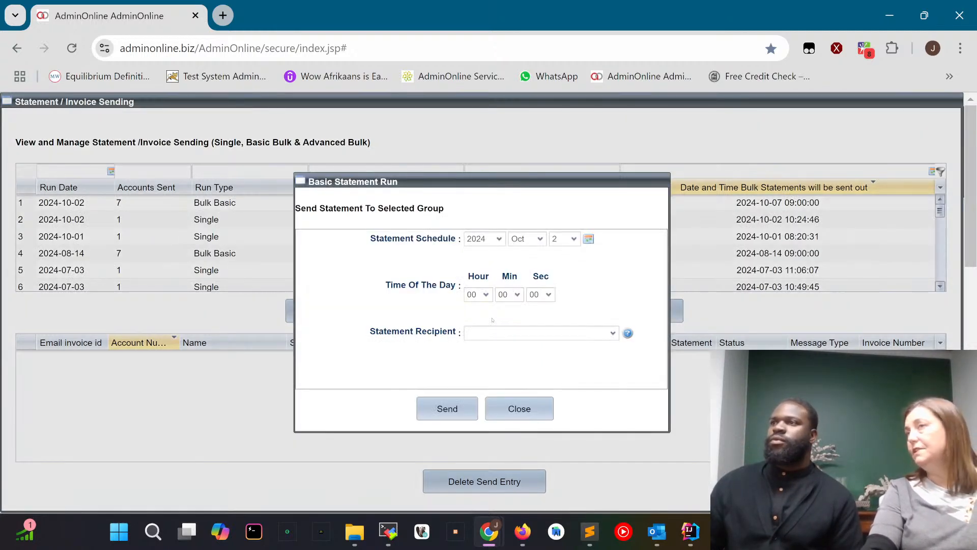
left_click(574, 238)
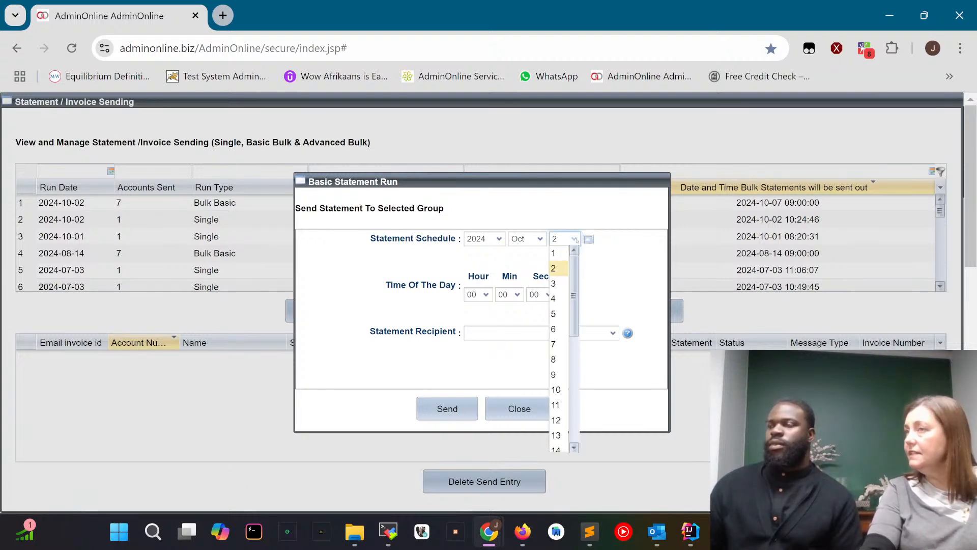
left_click(559, 344)
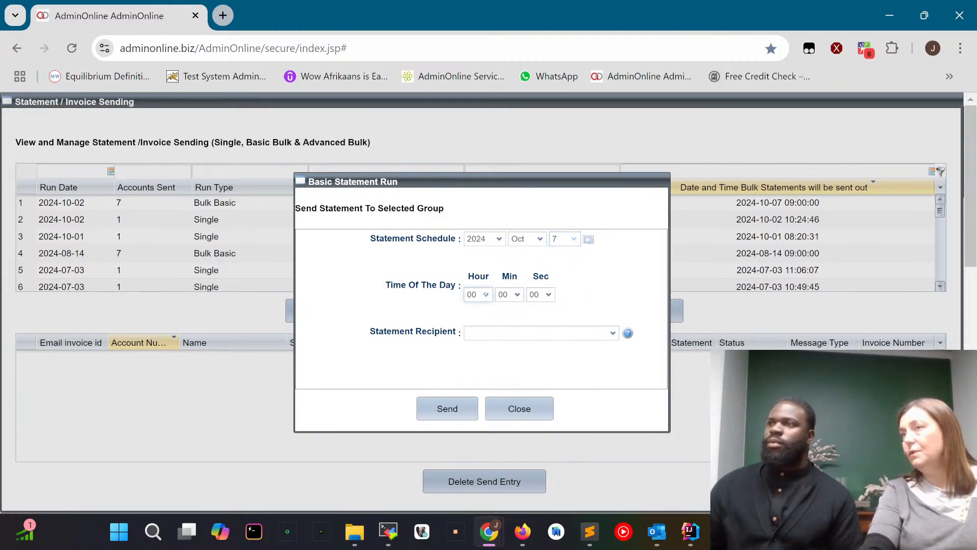
left_click(478, 294)
left_click(469, 446)
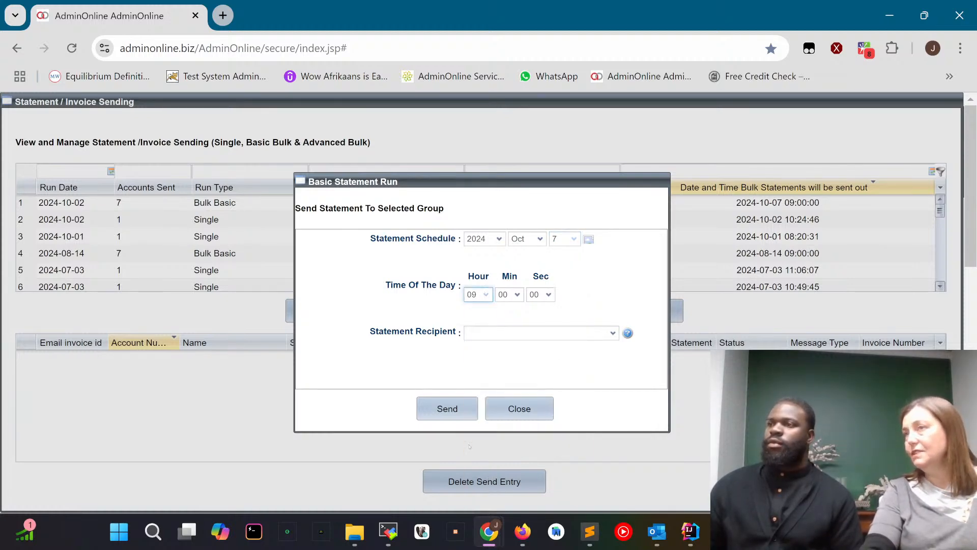
left_click(613, 334)
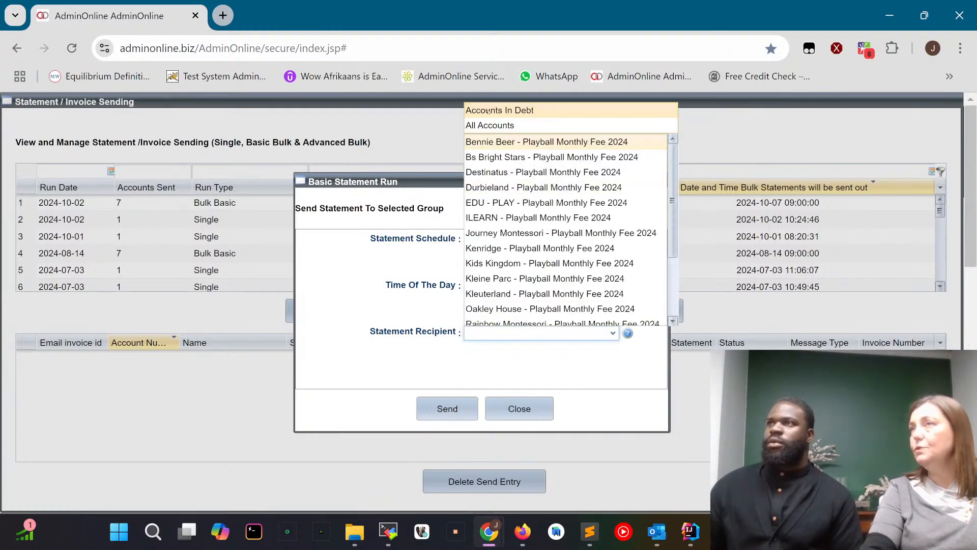
left_click(484, 127)
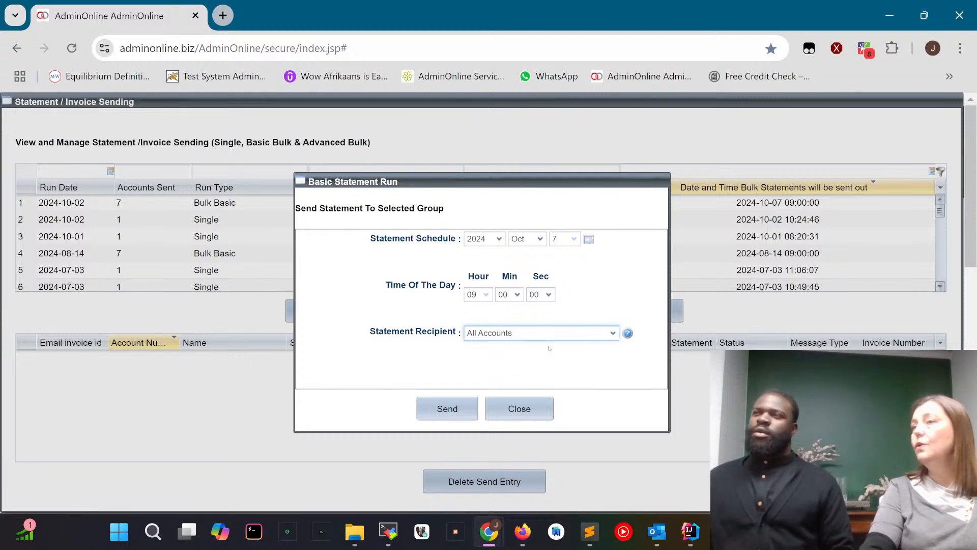
Switch the run's statement recipient to Accounts In Debt and back to All Accounts.
left_click(613, 334)
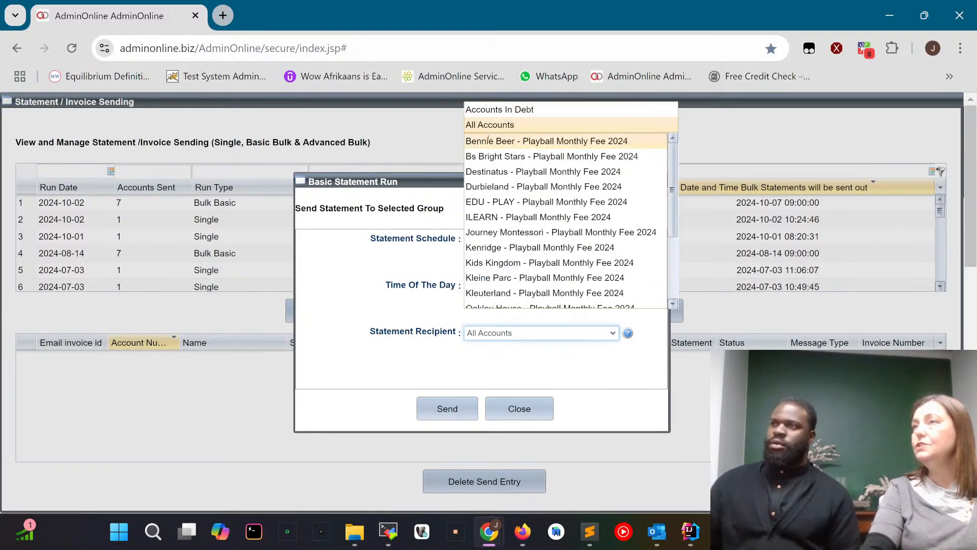
left_click(497, 108)
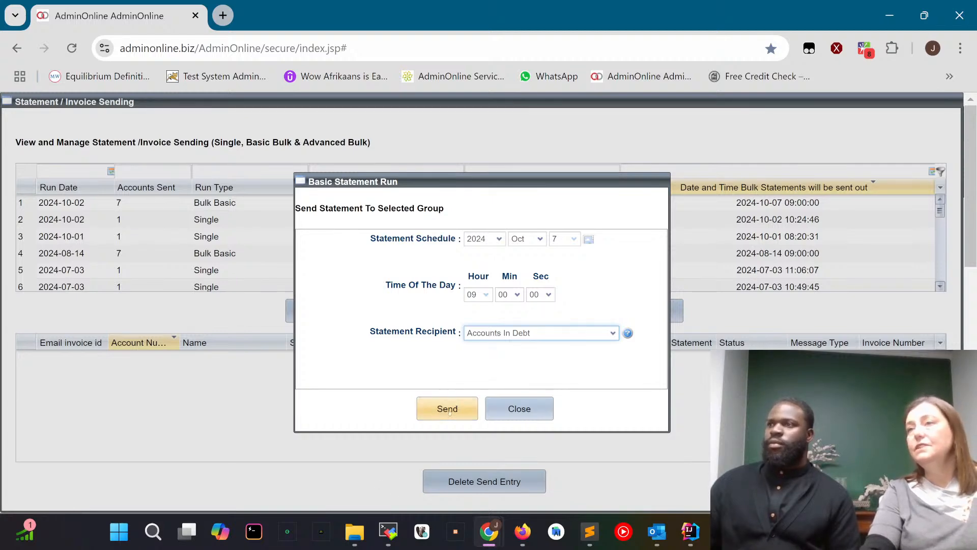
left_click(613, 333)
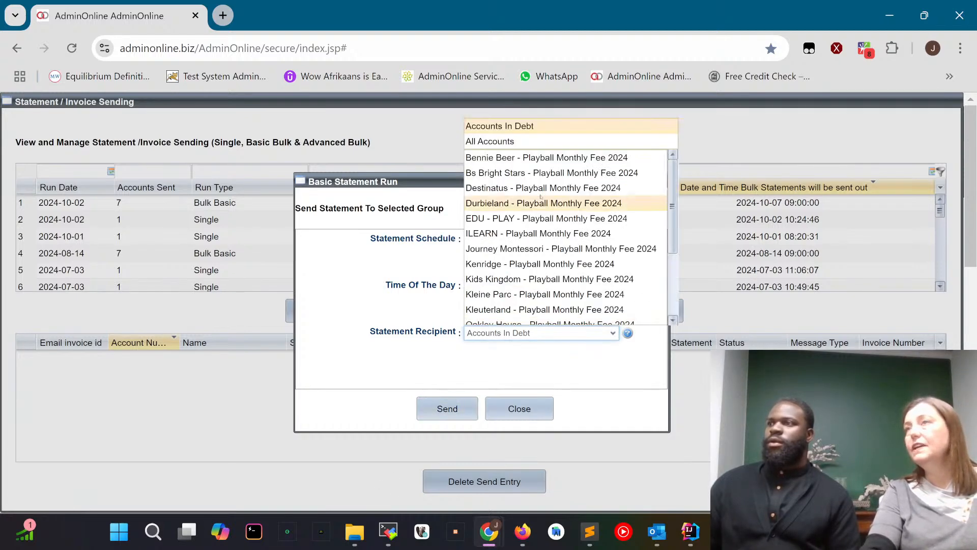
left_click(514, 141)
Send the scheduled statement run, confirm the action, and dismiss the notice.
left_click(459, 406)
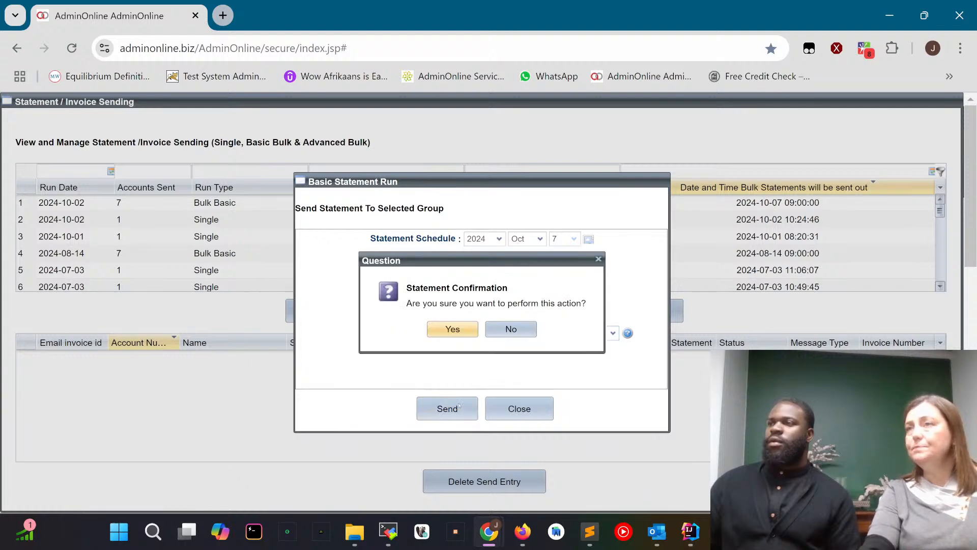
left_click(451, 322)
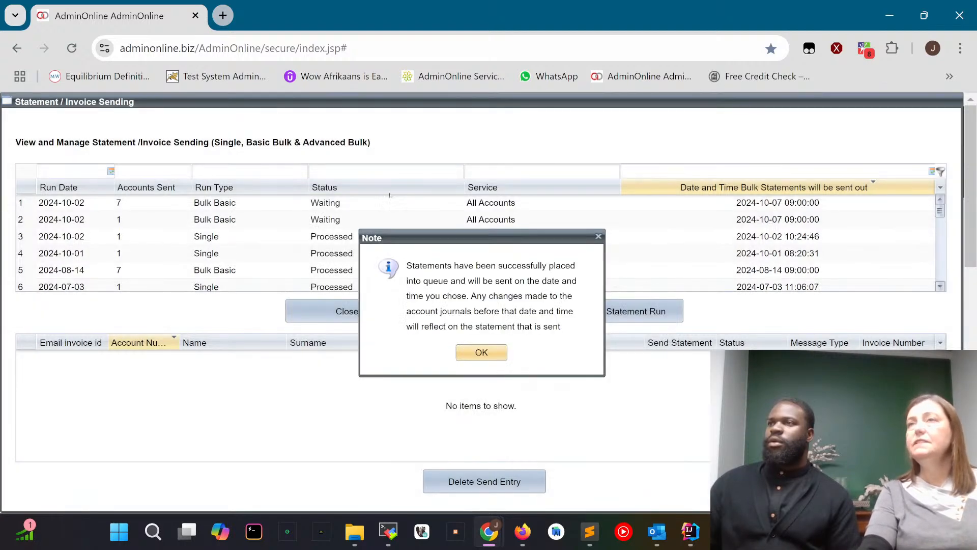
left_click(492, 360)
Delete the fourth send entry from the waiting seven-account bulk run, and return to the main menu.
left_click(264, 202)
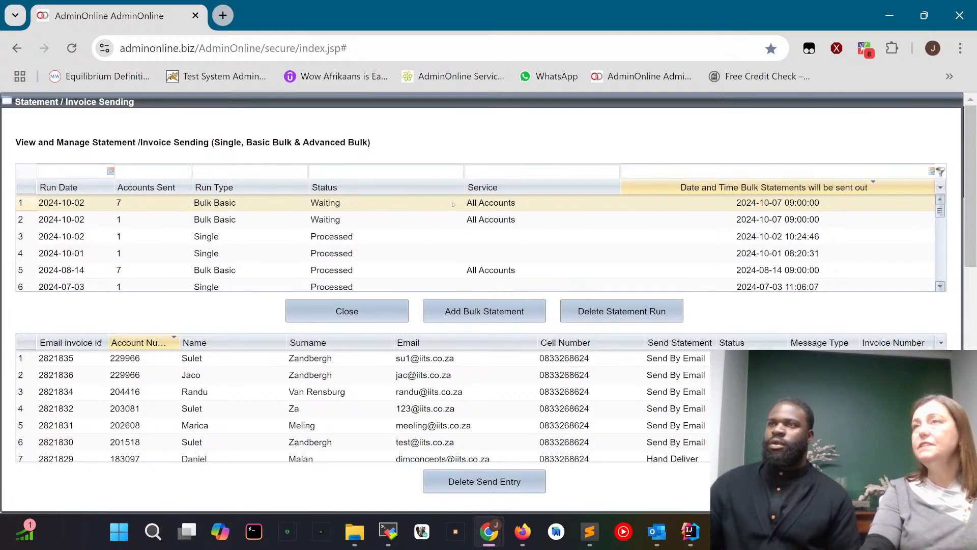
left_click(326, 391)
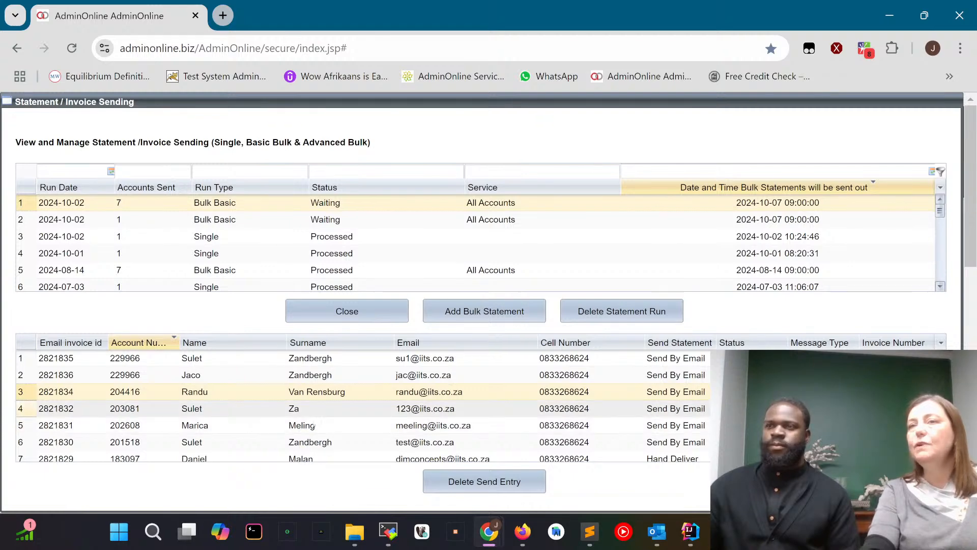
left_click(195, 410)
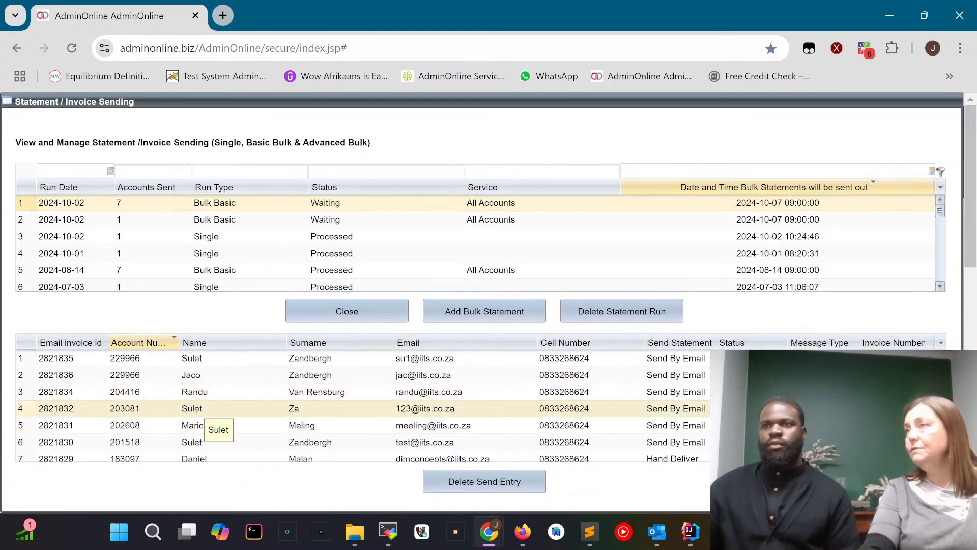
left_click(484, 481)
left_click(457, 340)
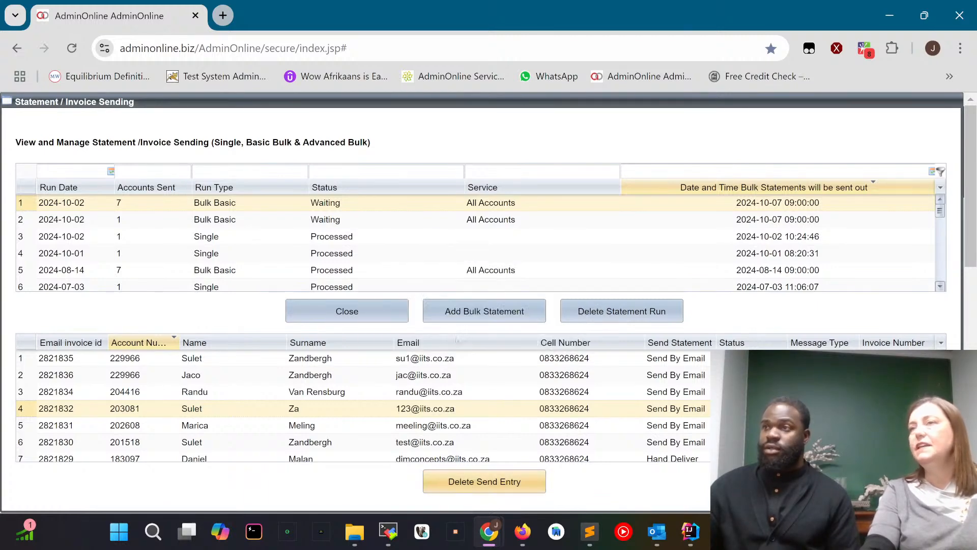
left_click(481, 329)
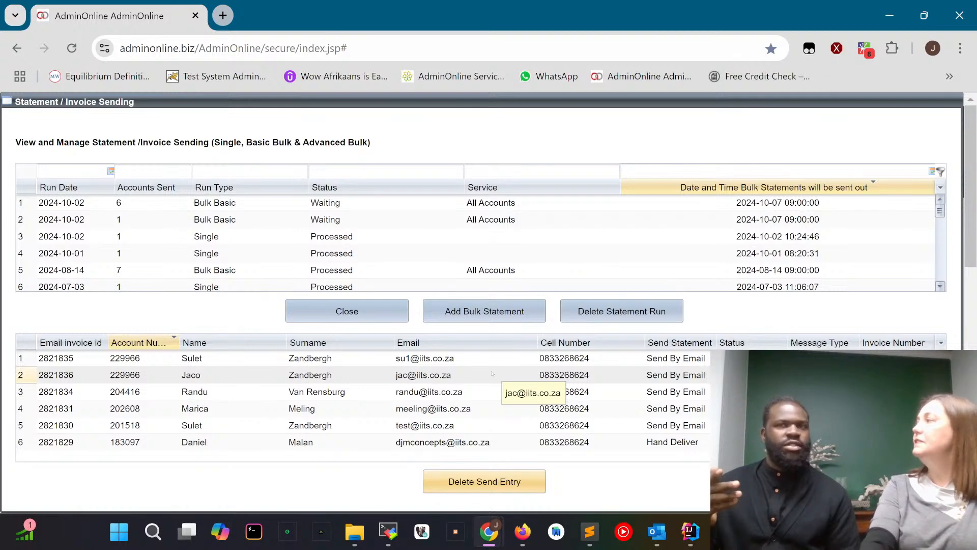
left_click(448, 204)
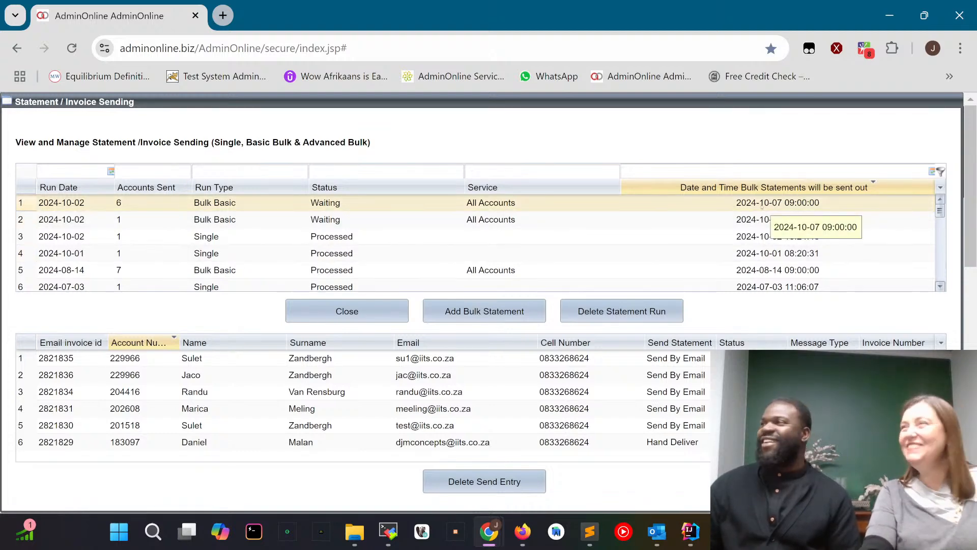
left_click(351, 322)
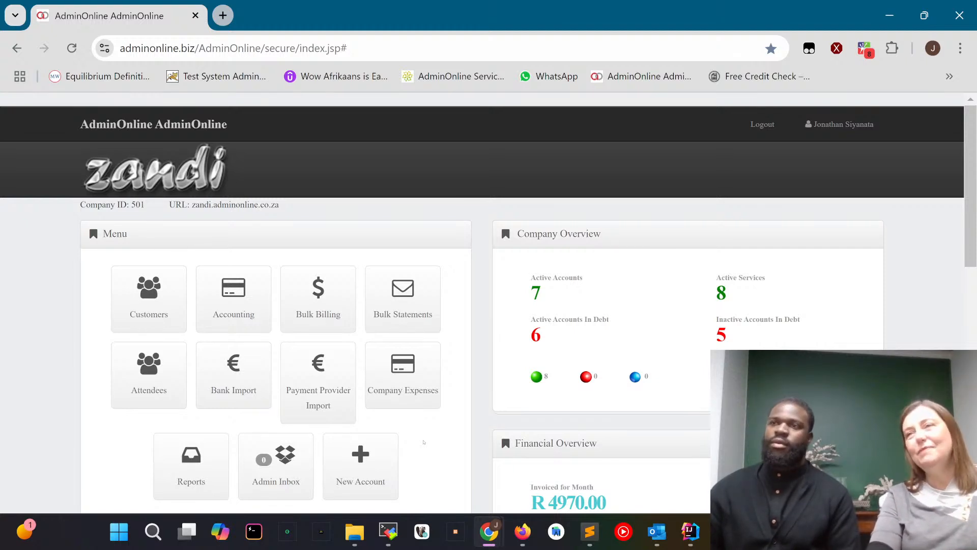
Import the bank file Ready to Import.csv with Other as the bank, accept the possible duplicates, and dismiss the notice.
left_click(239, 371)
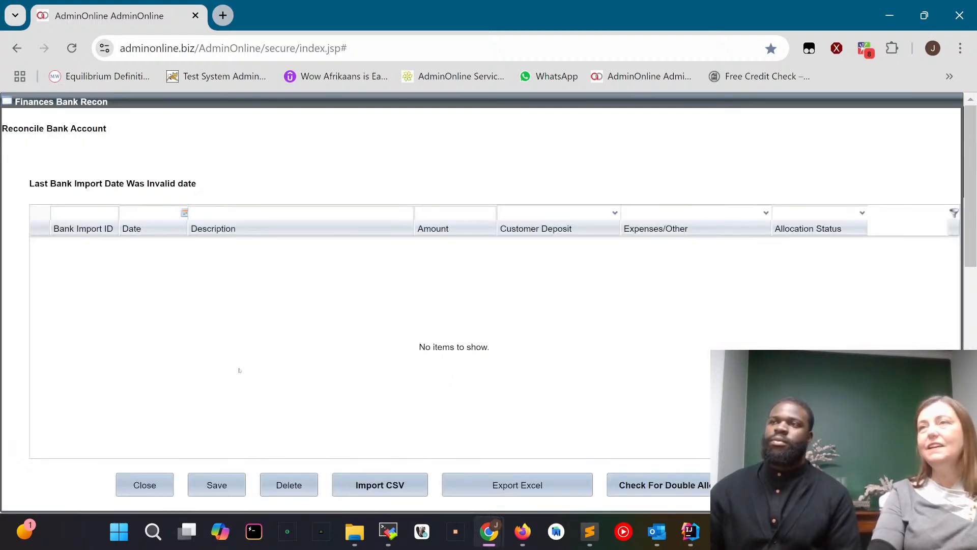
left_click(385, 486)
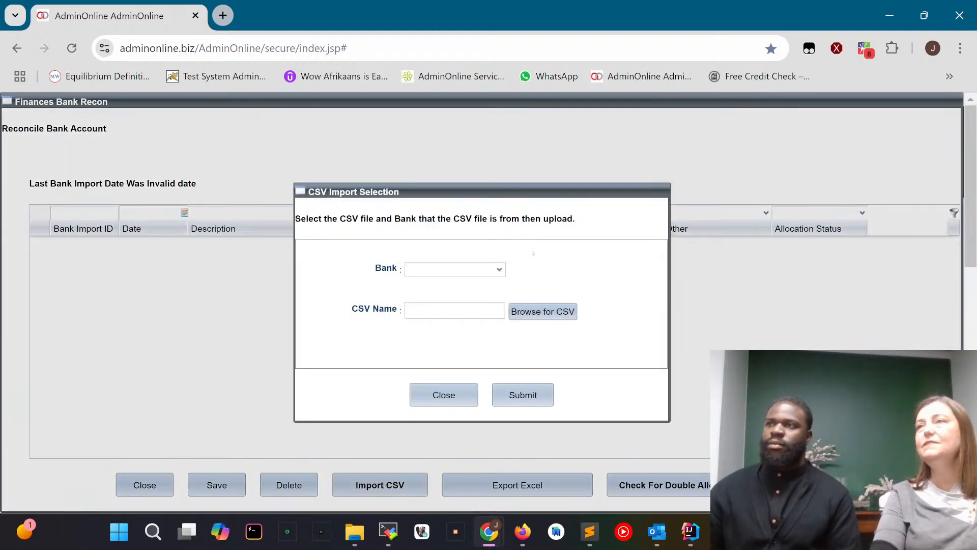
left_click(498, 269)
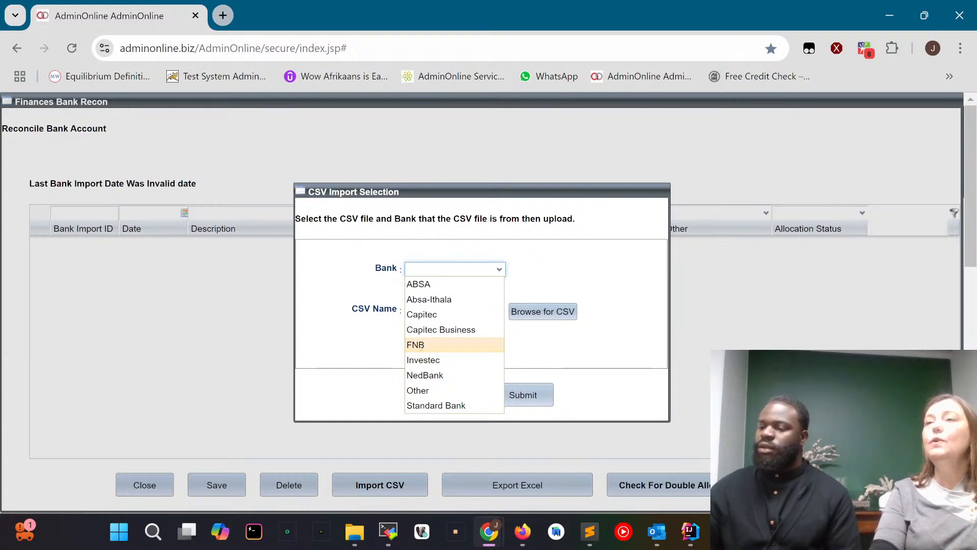
left_click(418, 391)
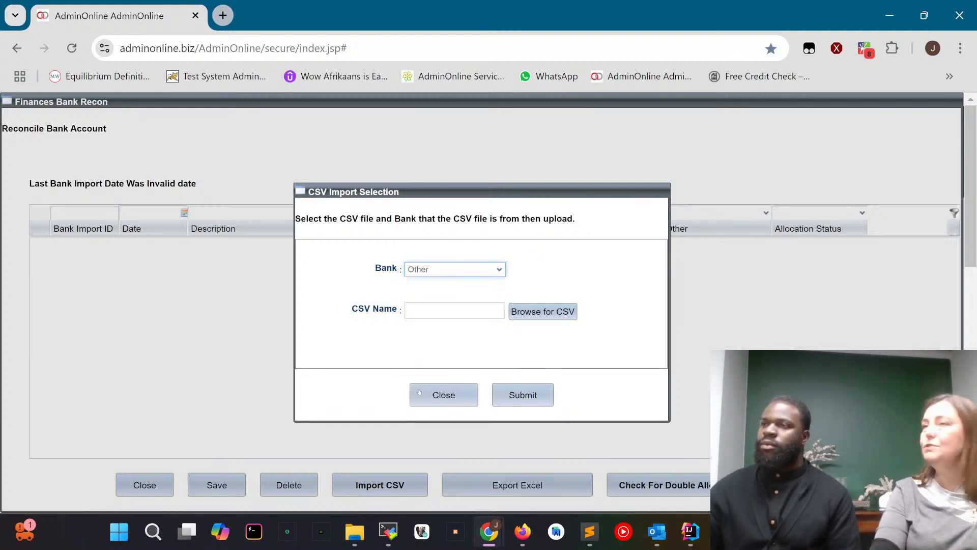
left_click(540, 312)
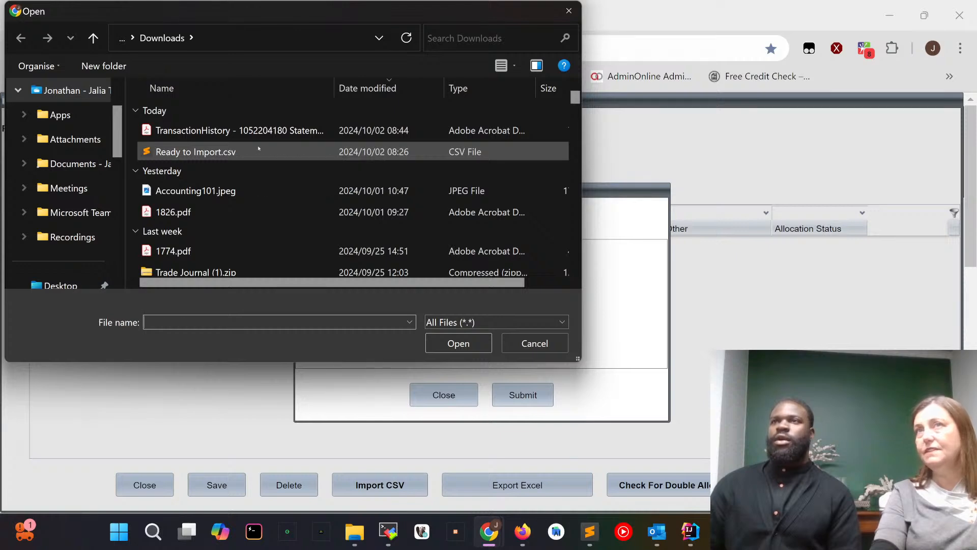
double_click(235, 151)
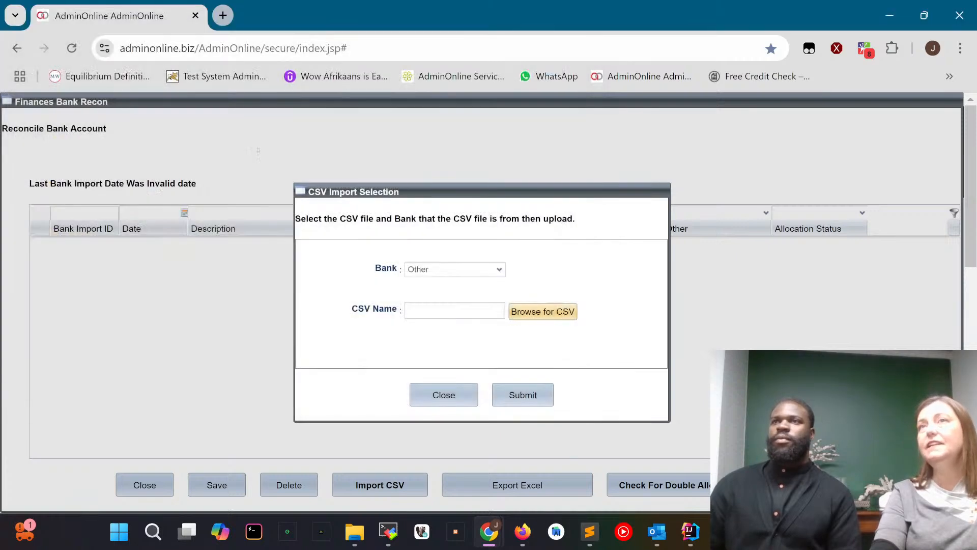
left_click(526, 395)
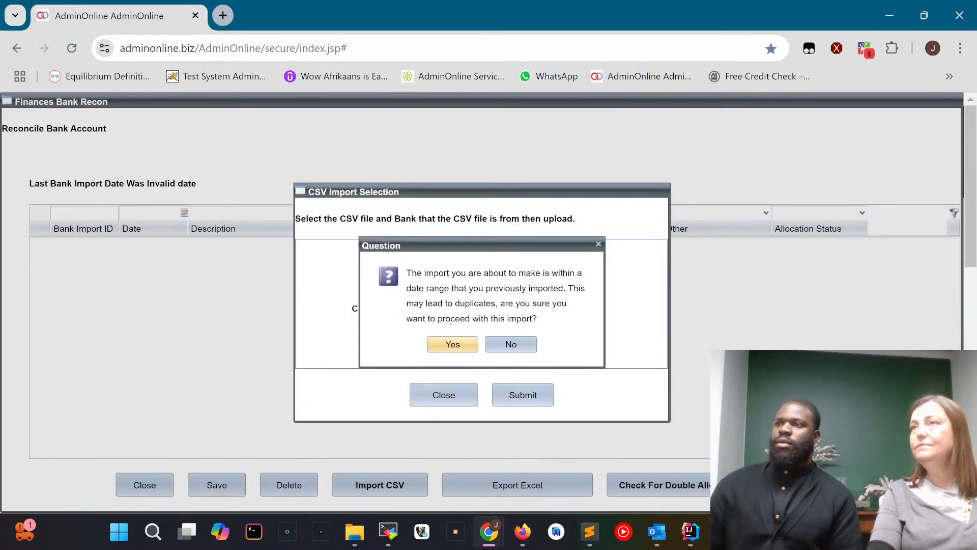
left_click(452, 343)
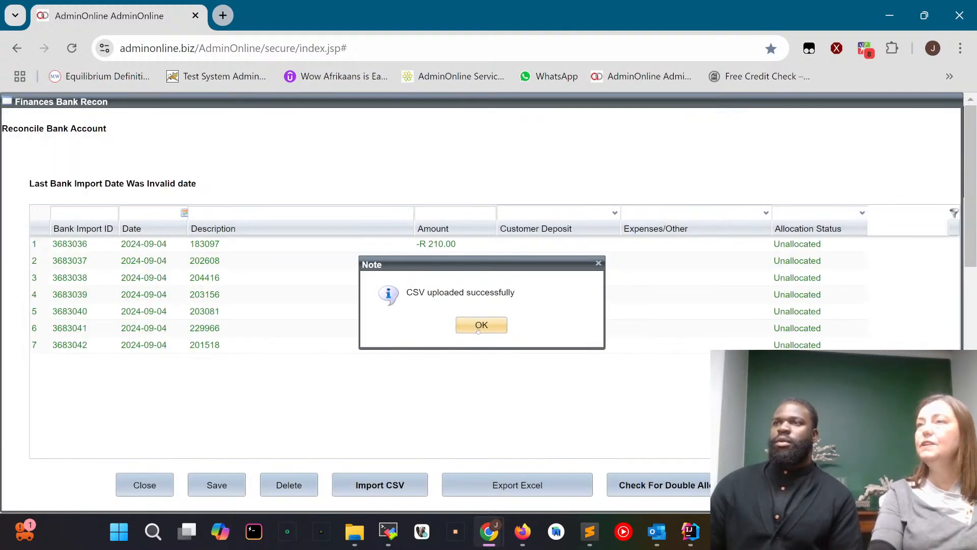
left_click(482, 326)
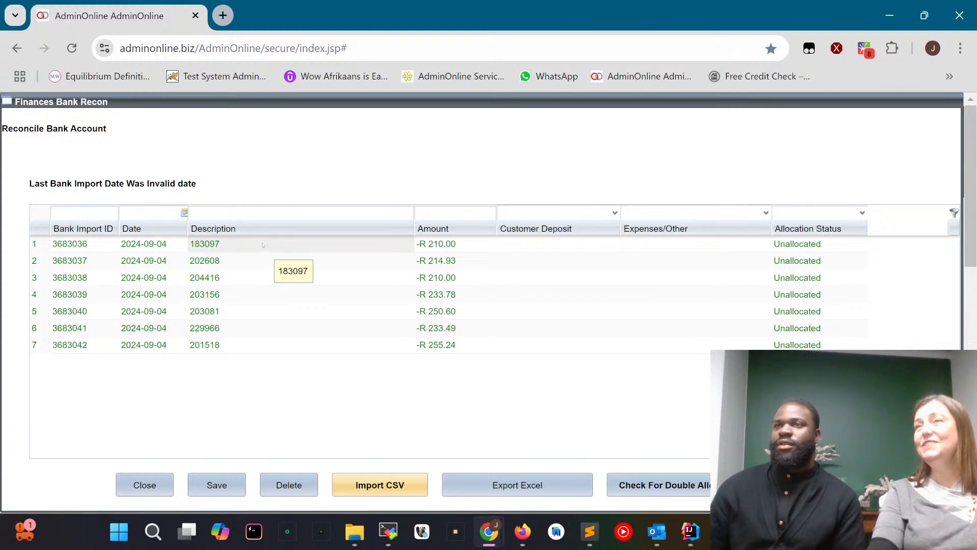
Set the Customer Deposit of the first imported bank transaction to the account whose number matches its description.
left_click(539, 244)
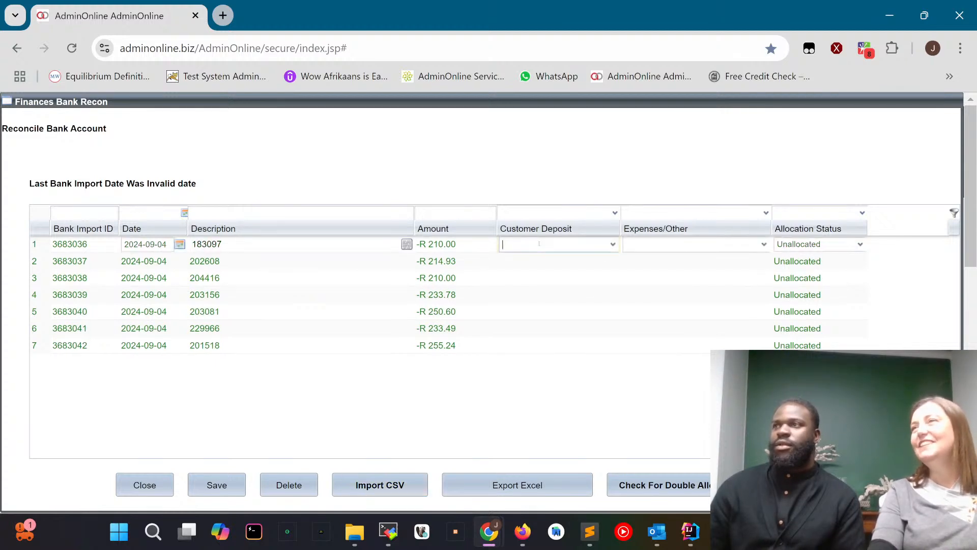
left_click(611, 245)
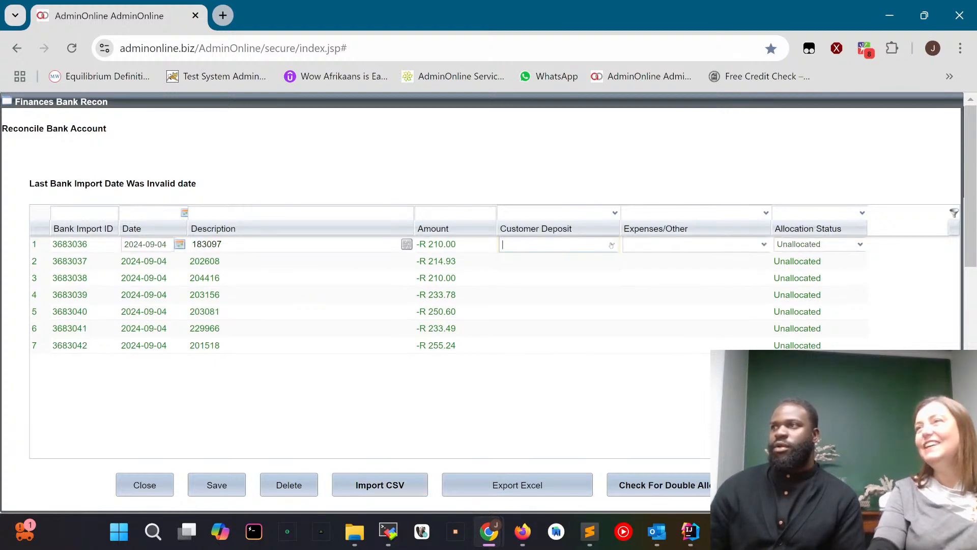
left_click(612, 245)
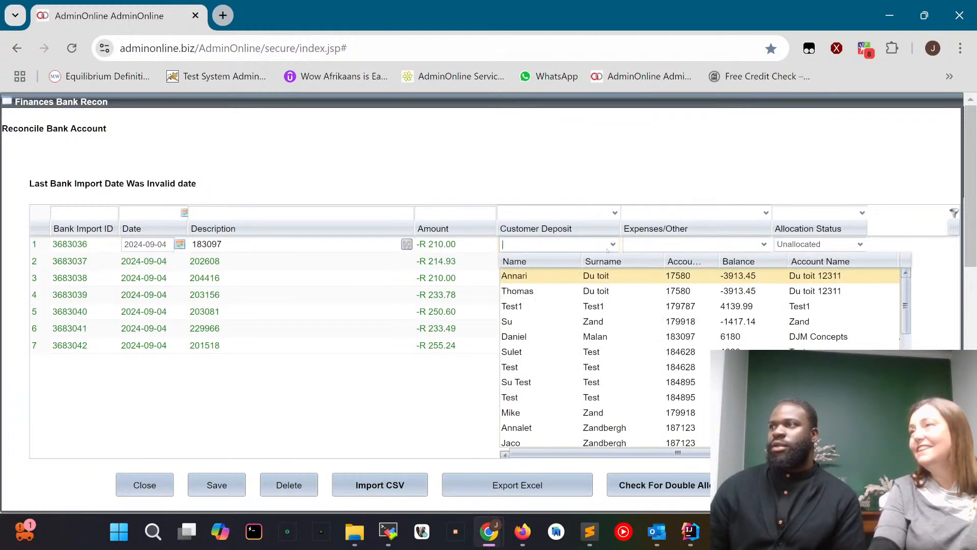
left_click(621, 340)
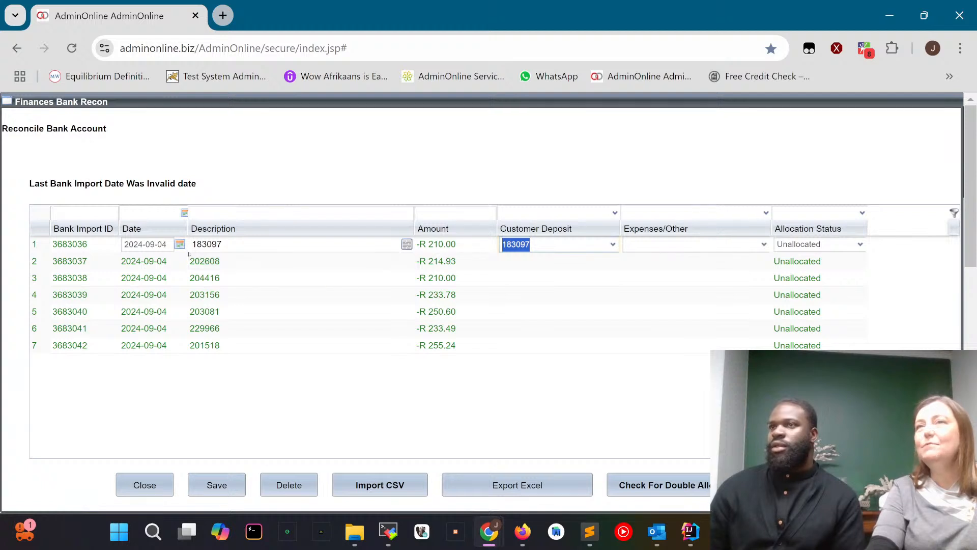
Filter the customer accounts by number for the second bank transaction and assign its Customer Deposit to the matching account.
left_click(532, 261)
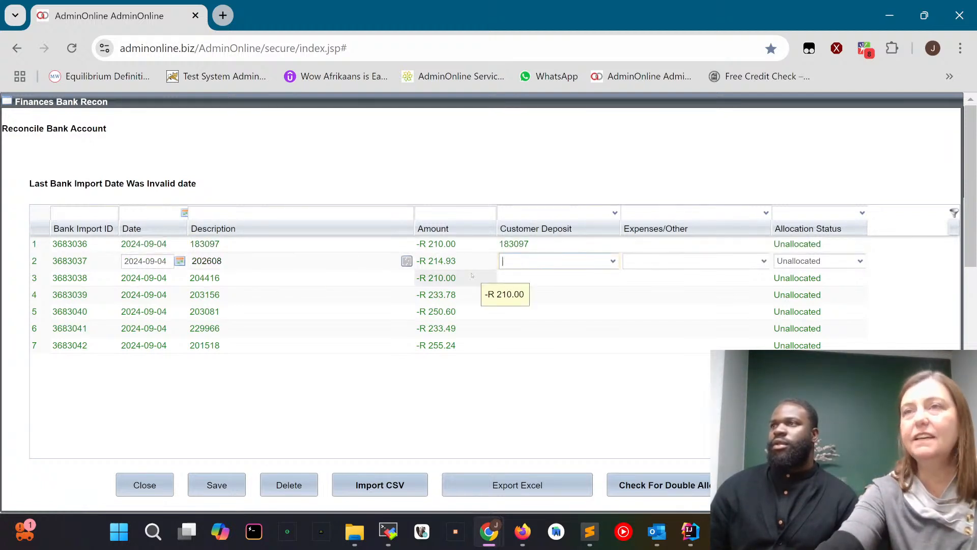
type("202")
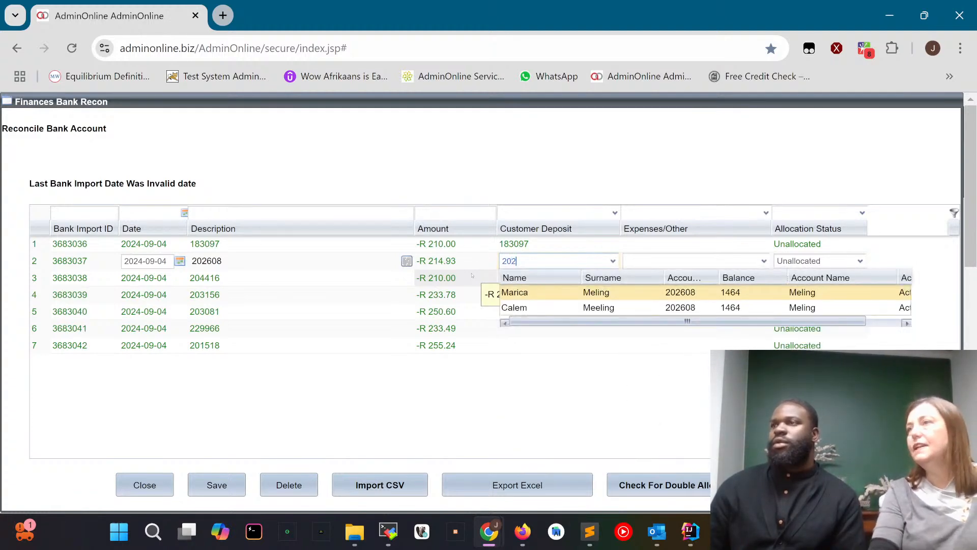
left_click(599, 292)
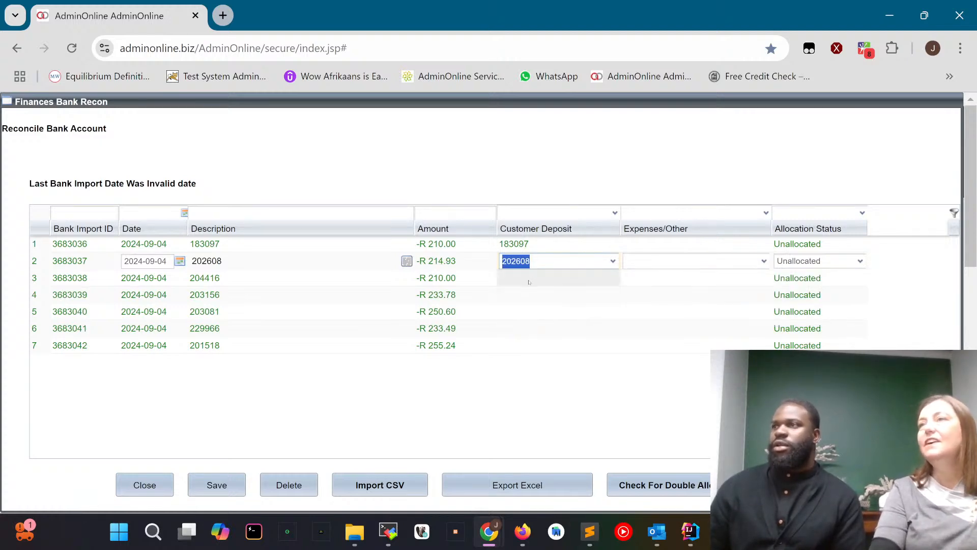
Assign the Customer Deposit of the third bank transaction to the account whose number matches its description.
left_click(556, 278)
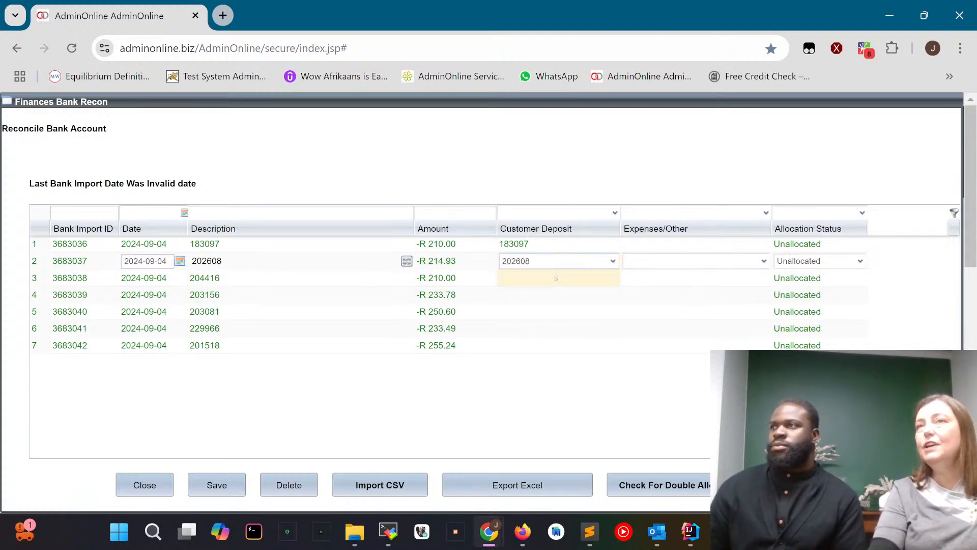
left_click(614, 278)
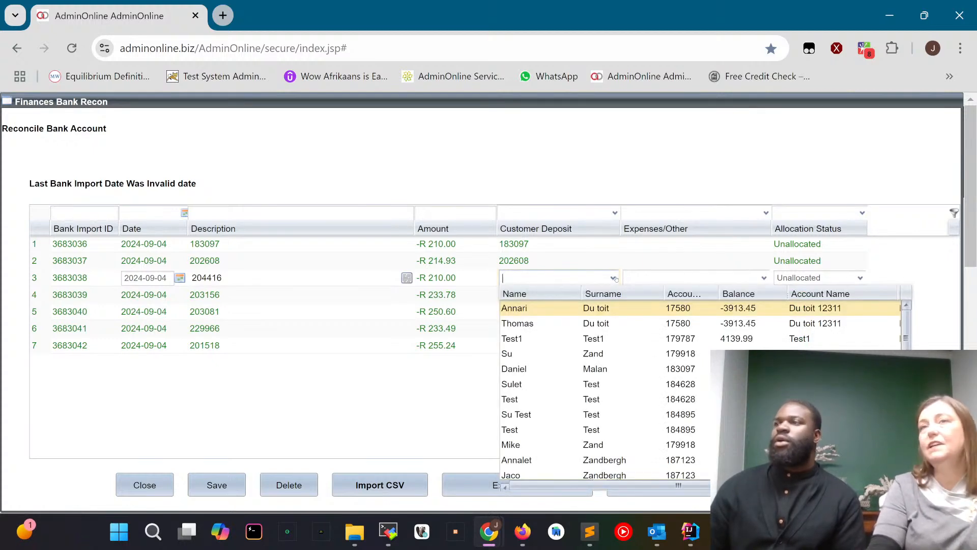
scroll(611, 385, "down", 3)
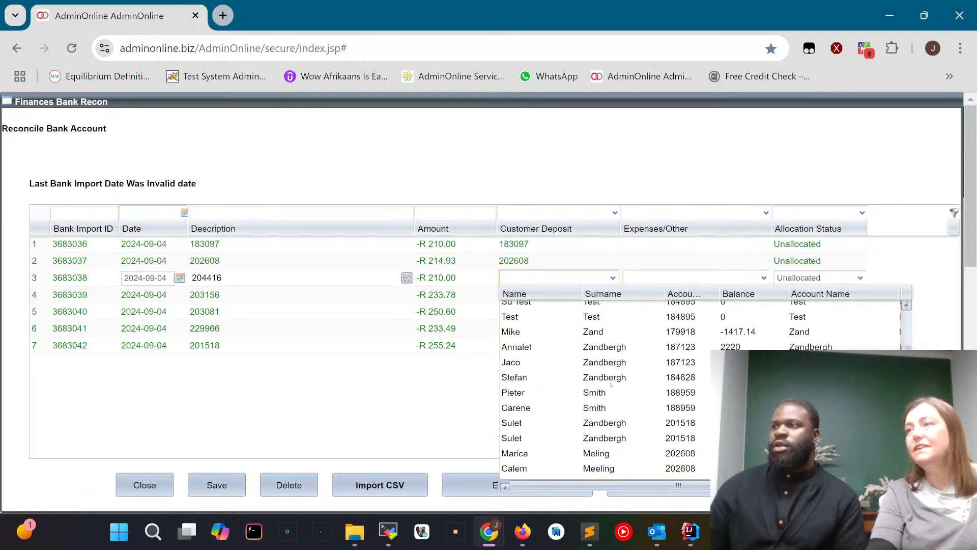
scroll(611, 385, "down", 5)
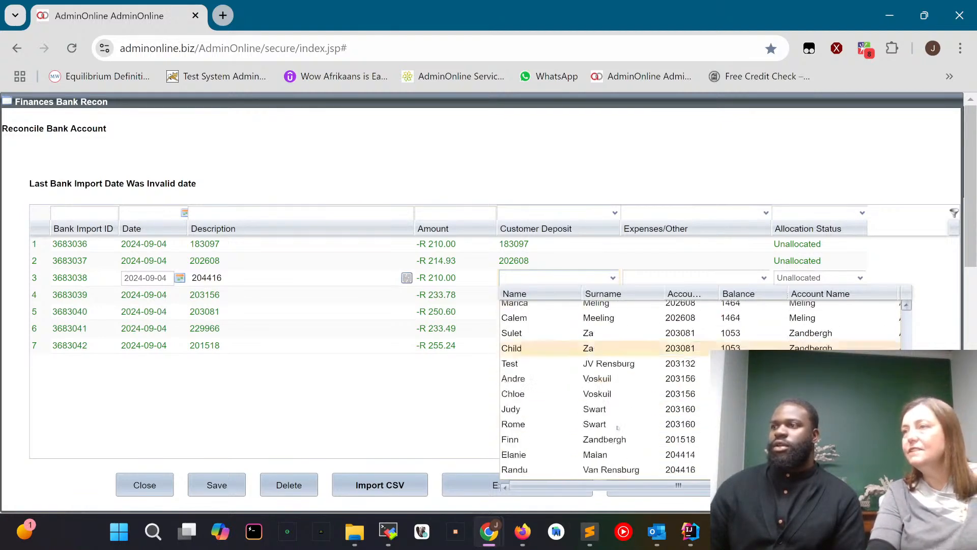
left_click(618, 432)
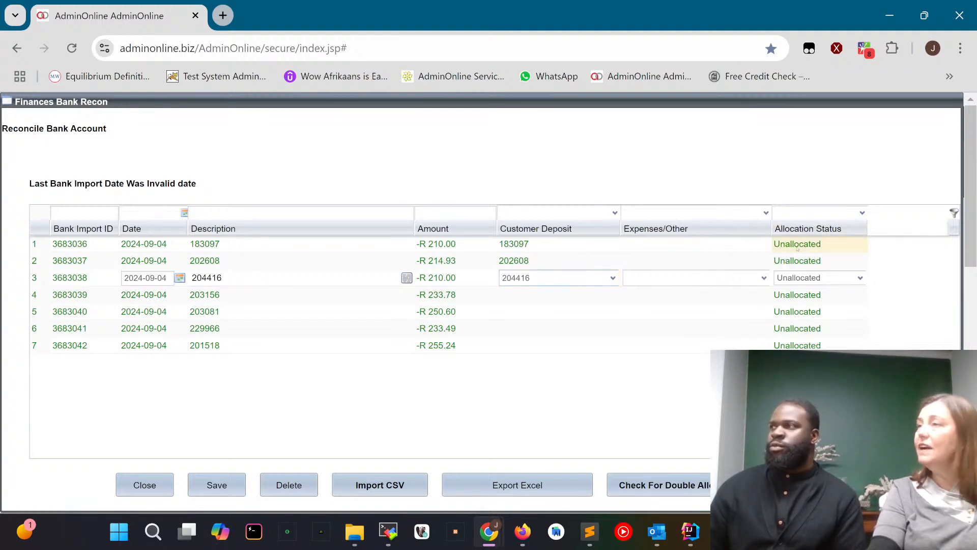
Set the Allocation Status of the first three bank transactions to Approved.
left_click(798, 245)
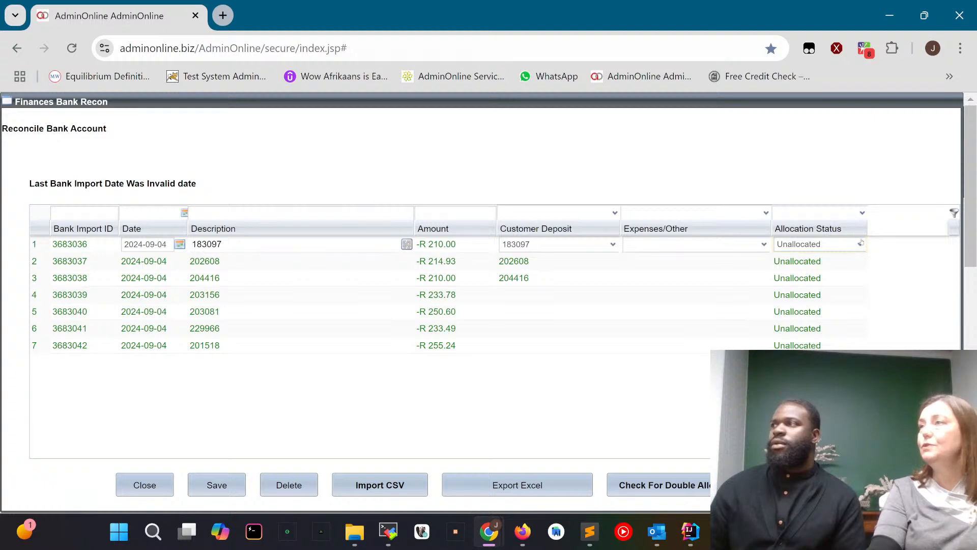
left_click(798, 247)
left_click(797, 258)
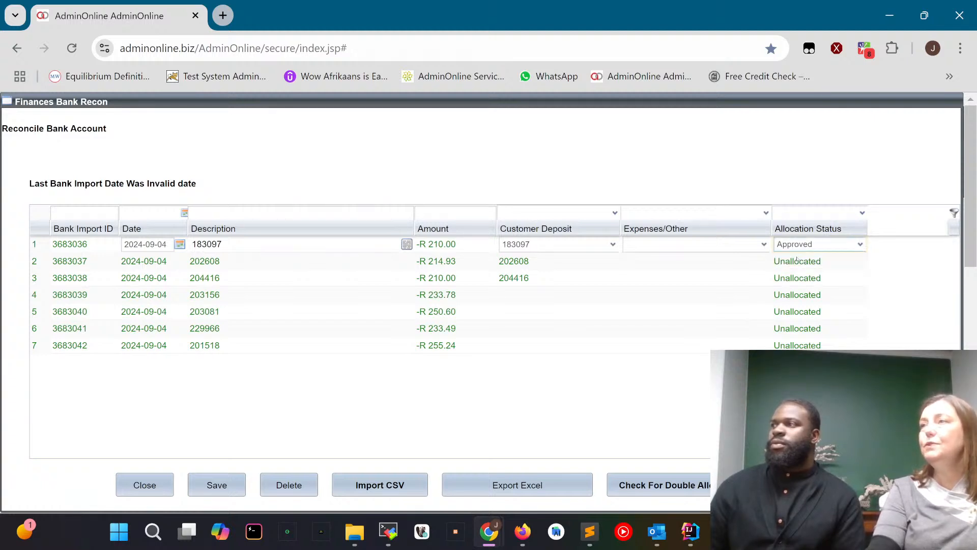
left_click(797, 260)
left_click(860, 261)
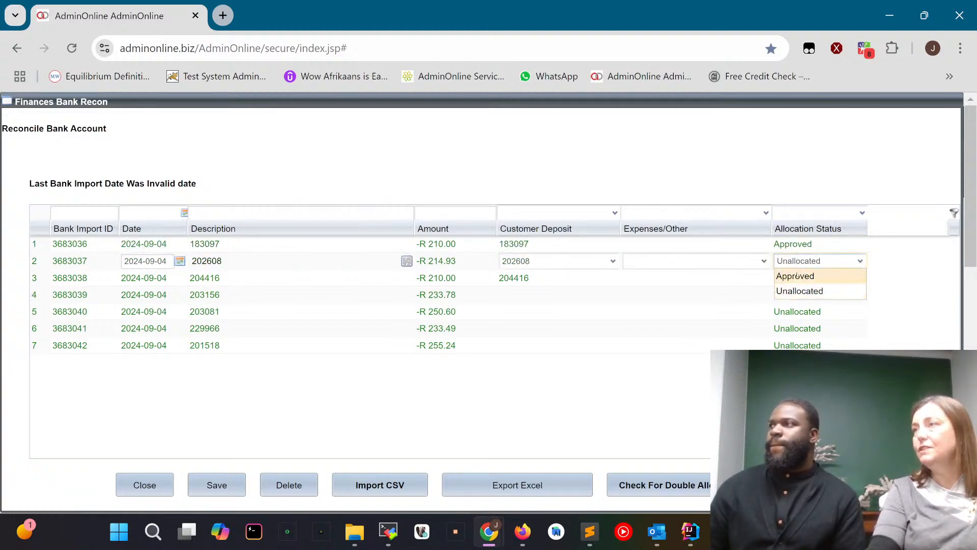
left_click(797, 275)
left_click(855, 278)
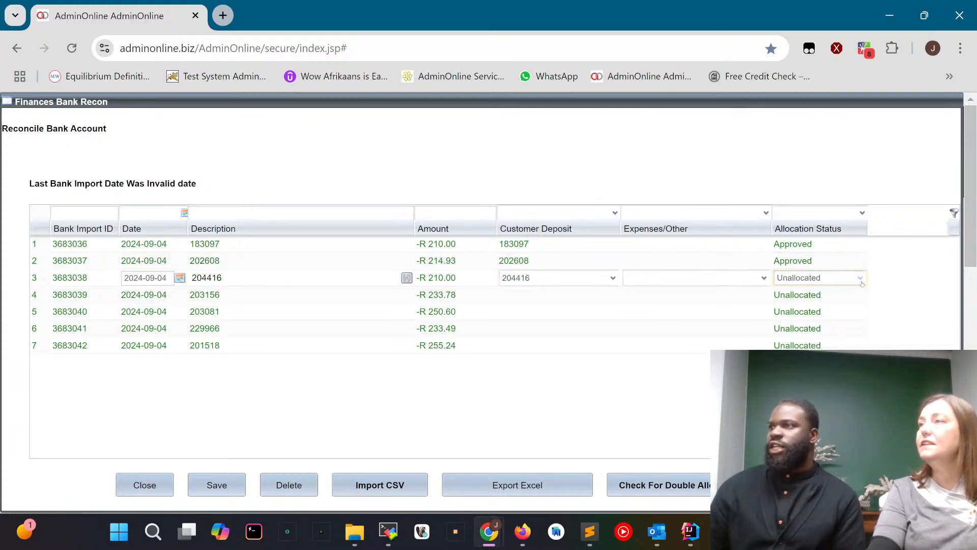
left_click(860, 279)
left_click(799, 294)
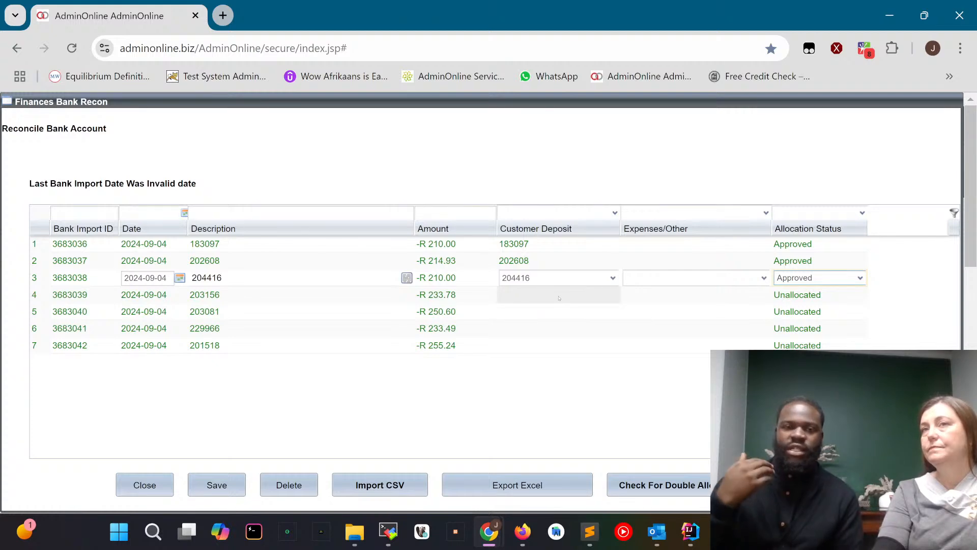
Assign the fourth bank transaction to the customer account matching its description, set it to Approved, and save the allocations.
left_click(559, 298)
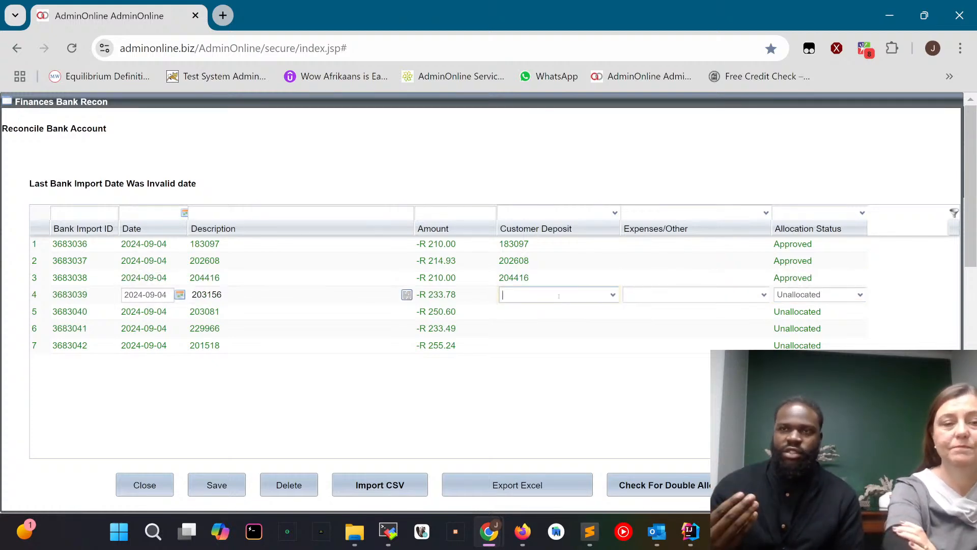
type("203")
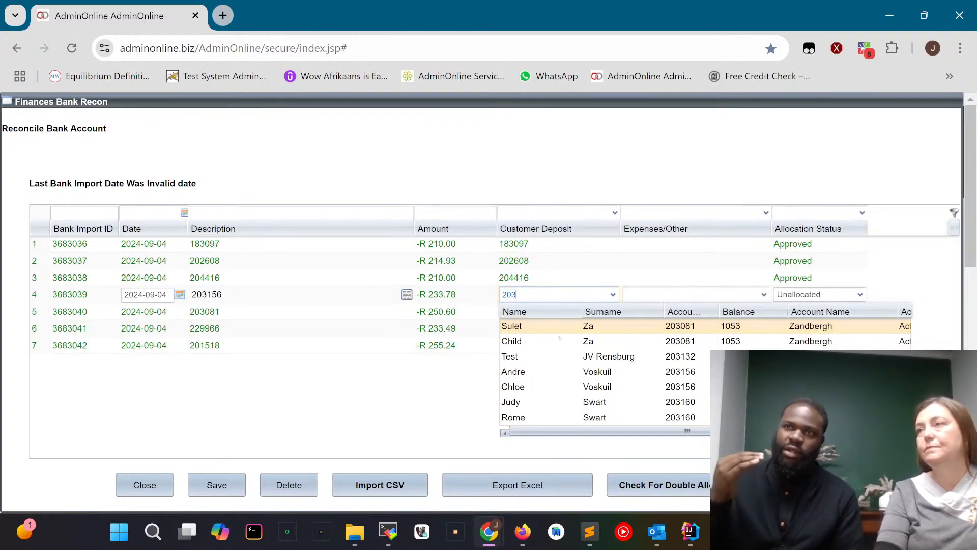
left_click(524, 371)
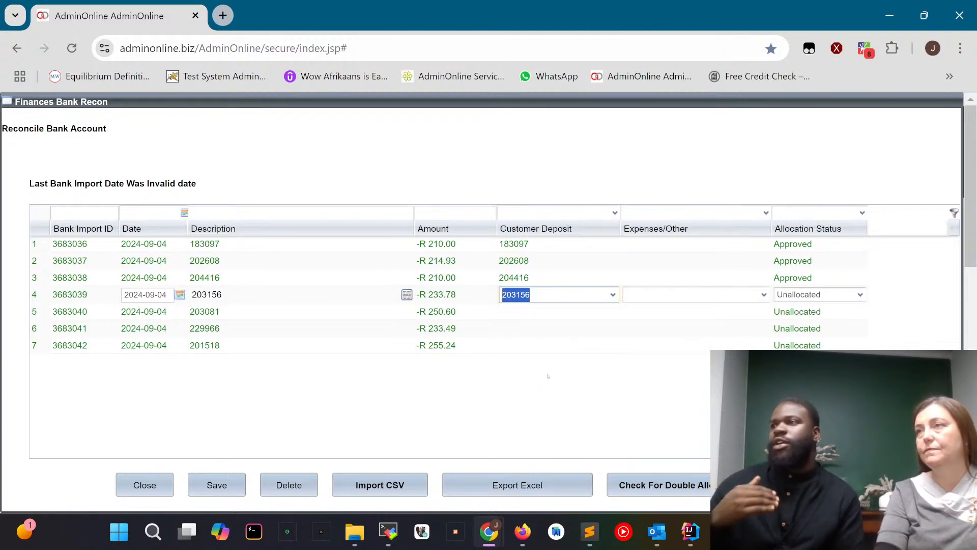
left_click(860, 295)
left_click(805, 311)
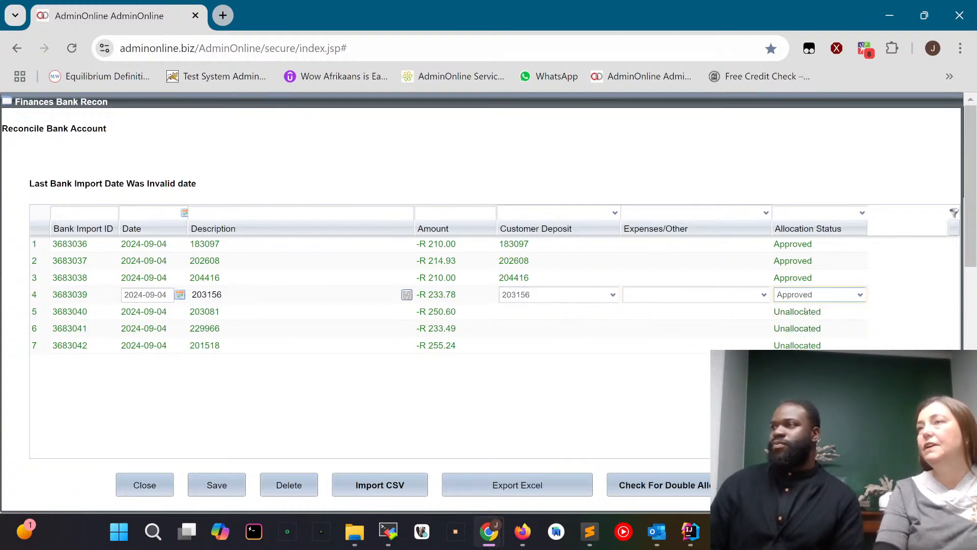
left_click(219, 488)
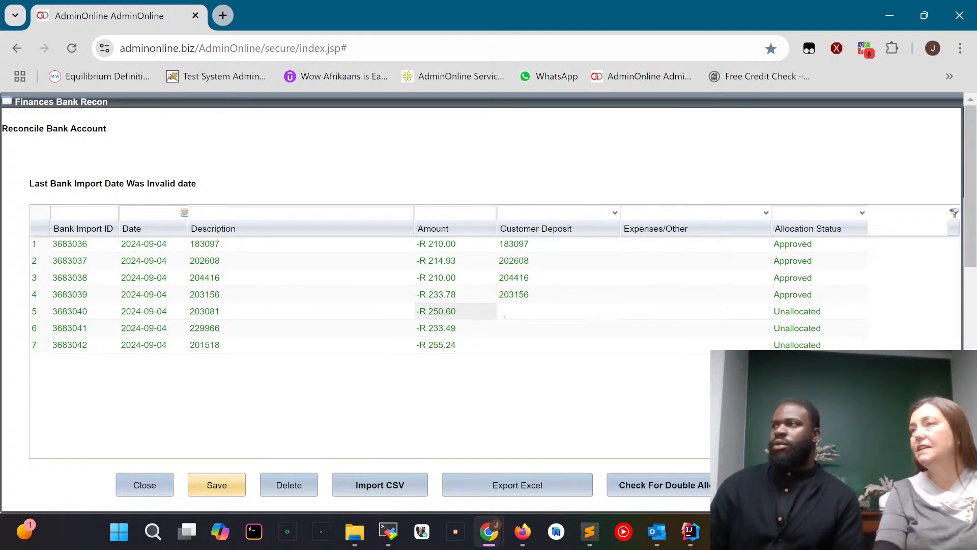
Open Accounting from the main menu and examine the 2024-09-04 EFT payment in the third account's journals, widening the Date and Category Group columns.
left_click(163, 491)
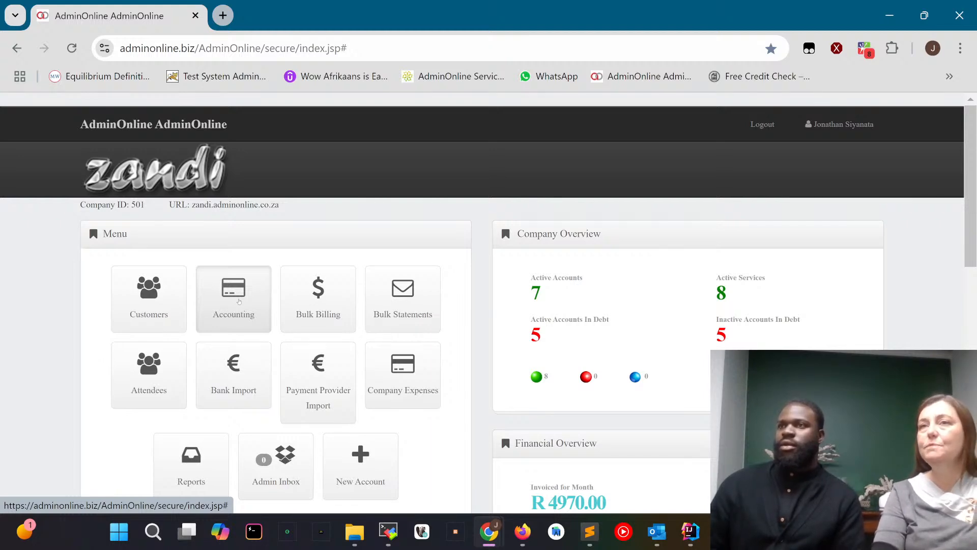
left_click(239, 302)
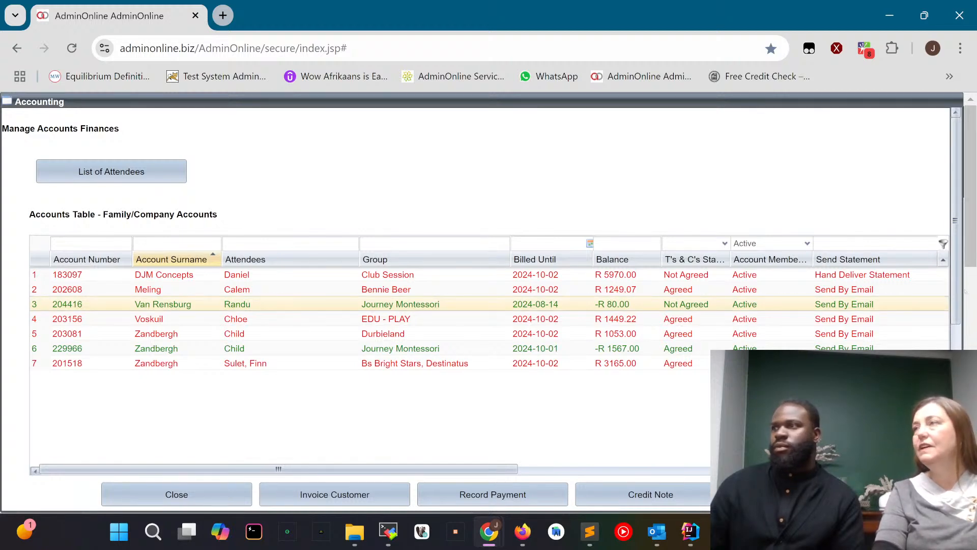
left_click_drag(959, 317, 959, 444)
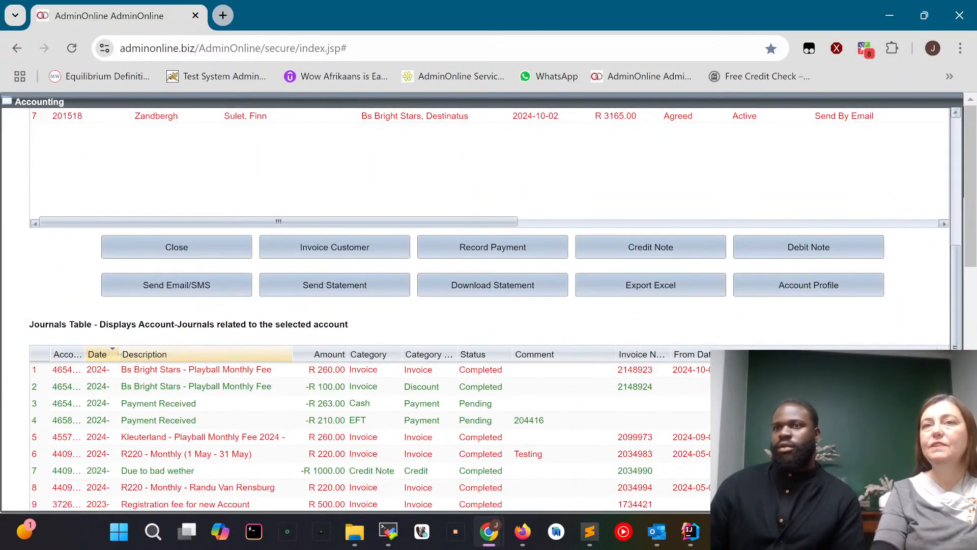
left_click_drag(119, 353, 234, 353)
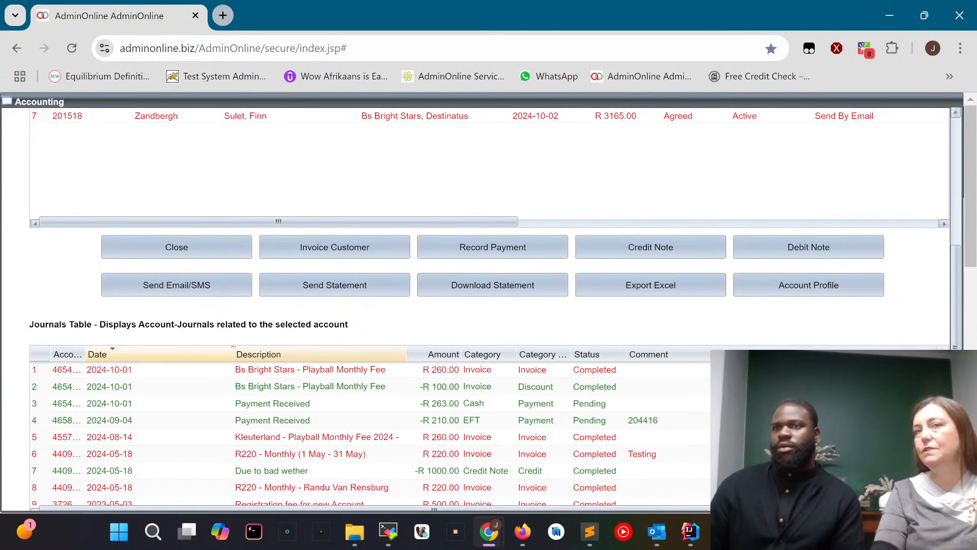
left_click(138, 424)
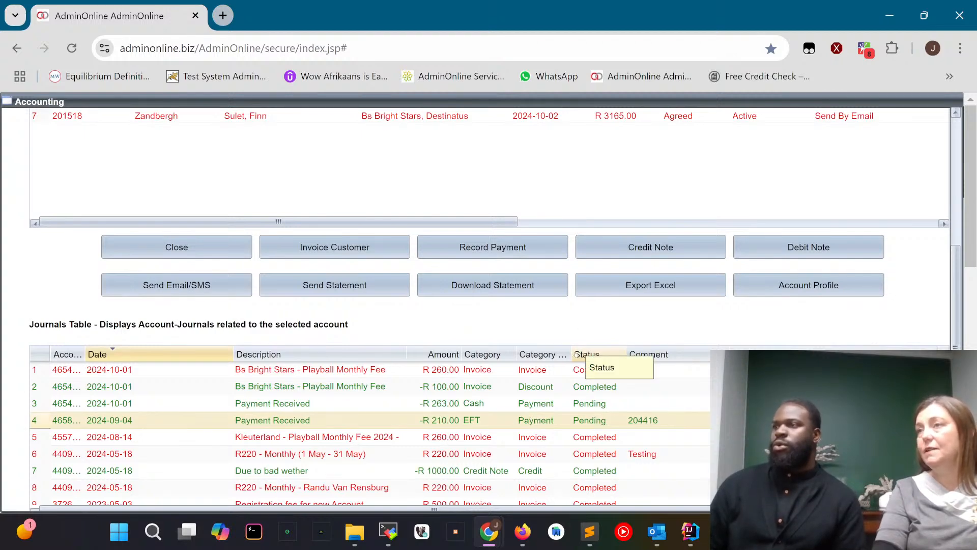
left_click_drag(573, 355, 656, 355)
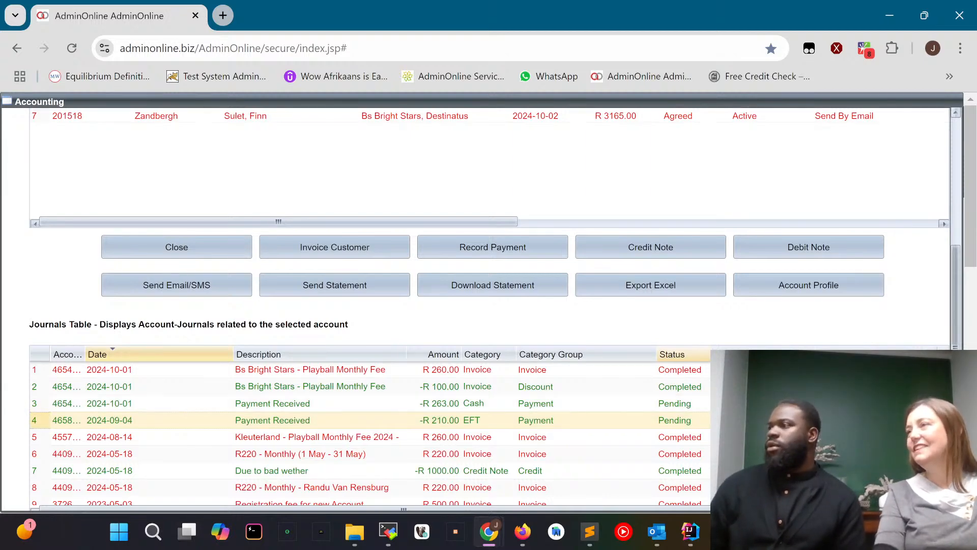
scroll(636, 490, "down", 2)
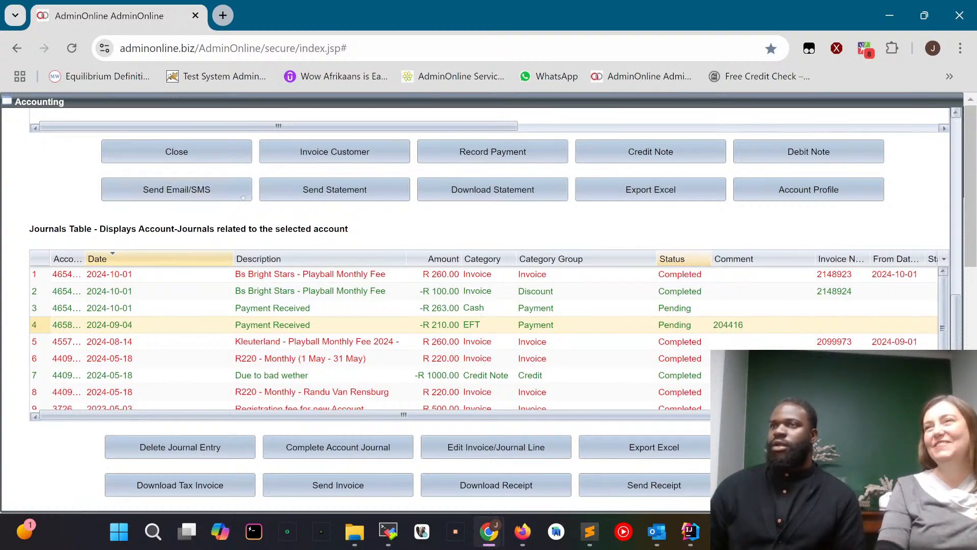
scroll(176, 189, "up", 5)
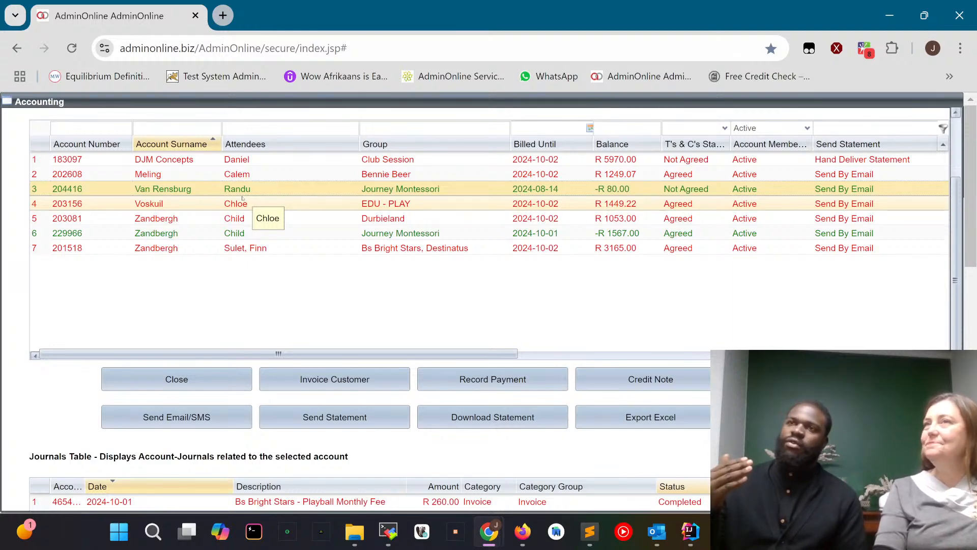
Leave Accounting, reopen Bank Import to review the allocation statuses, and return to the main menu.
left_click(175, 379)
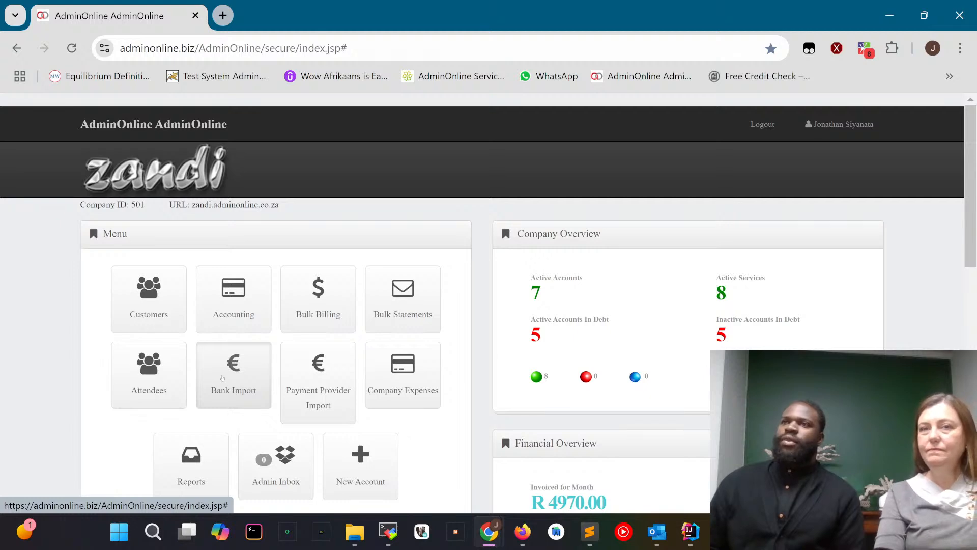
left_click(222, 378)
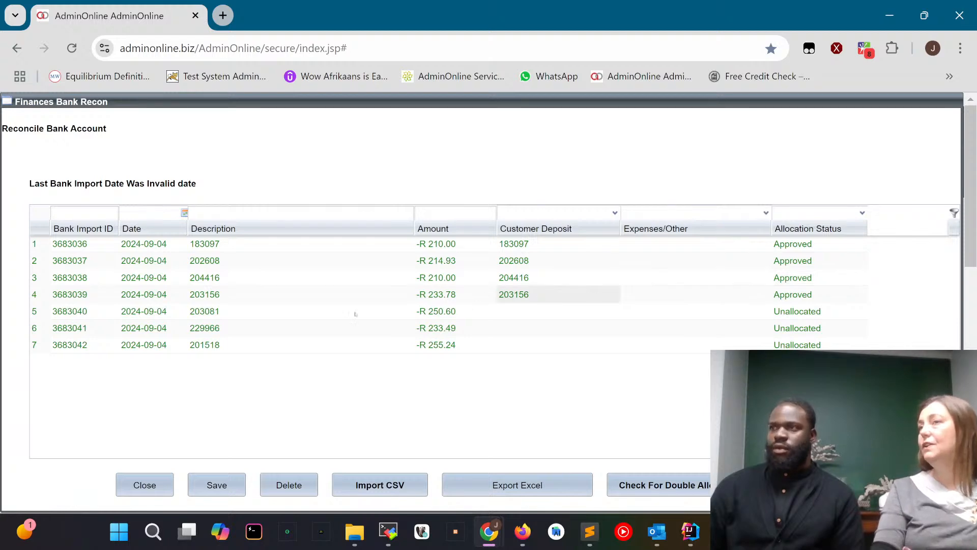
left_click(130, 488)
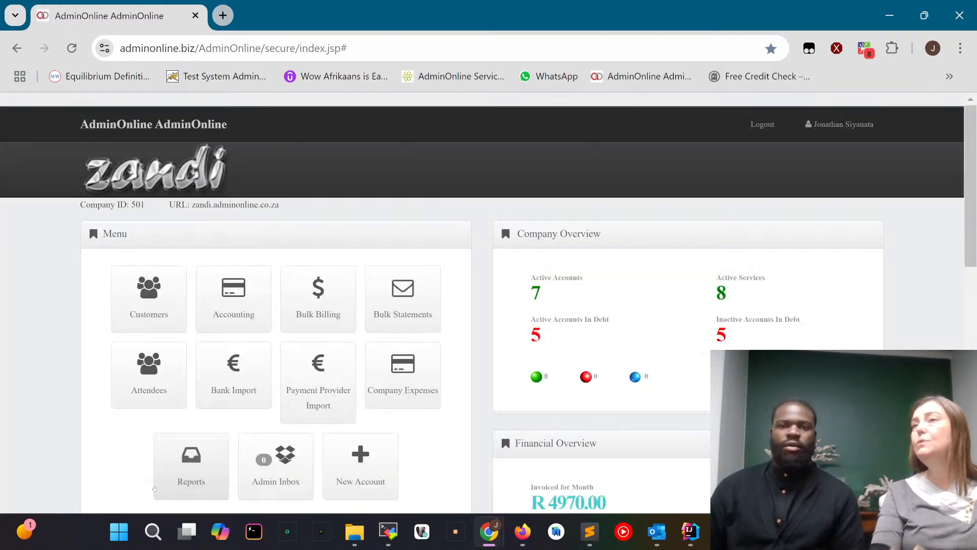
Open Company Details from the settings, examine the Delete Bank Recon Done Days setting under Company's Member Details, and close the form.
scroll(626, 324, "down", 10)
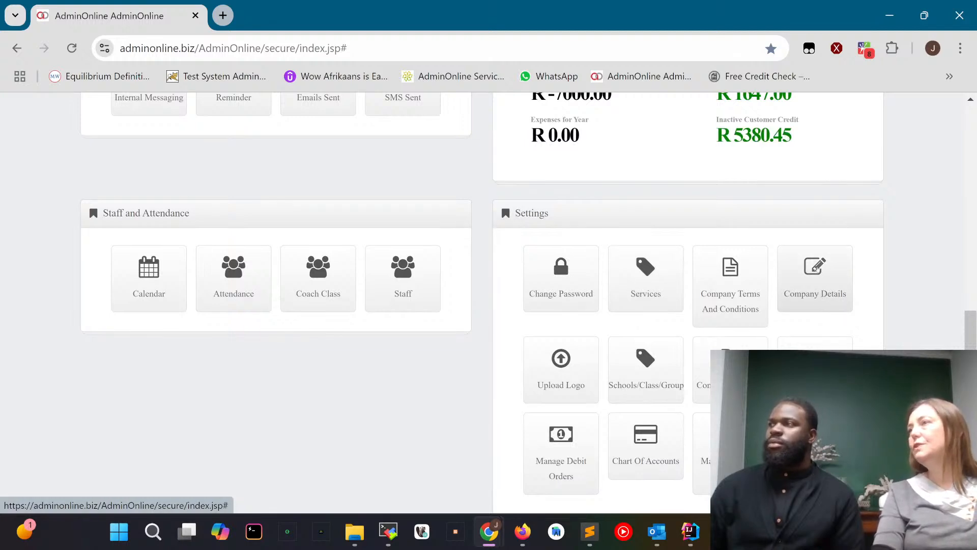
left_click(815, 268)
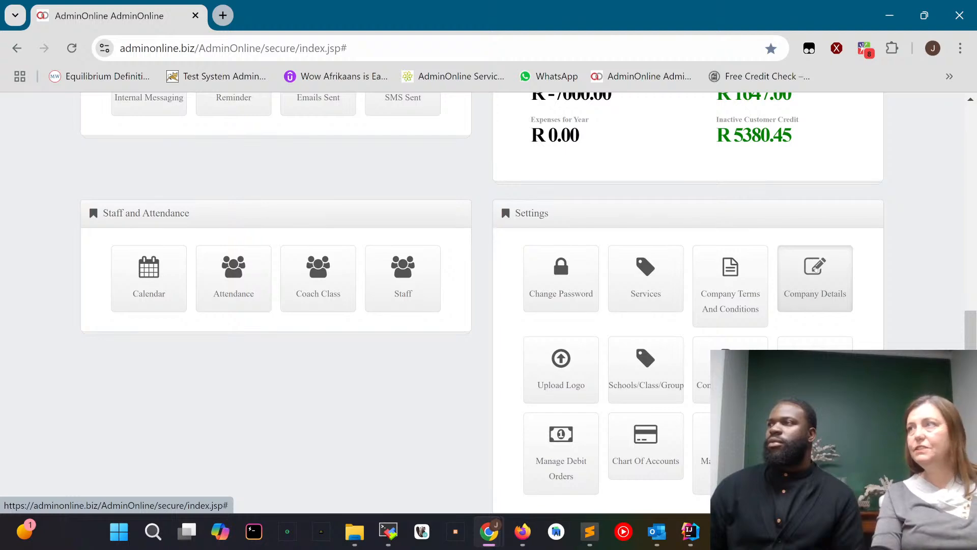
left_click(815, 268)
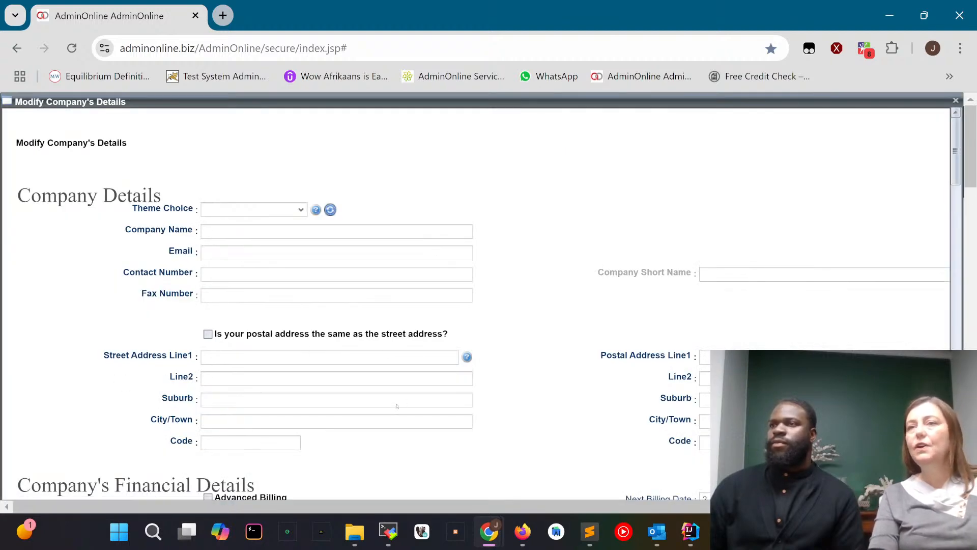
scroll(317, 395, "down", 2)
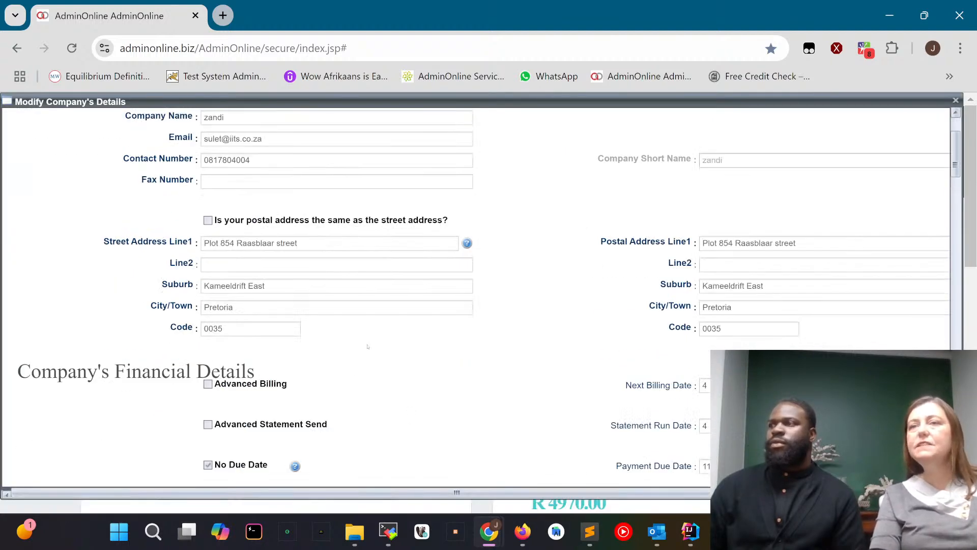
scroll(368, 347, "down", 2)
scroll(367, 346, "down", 2)
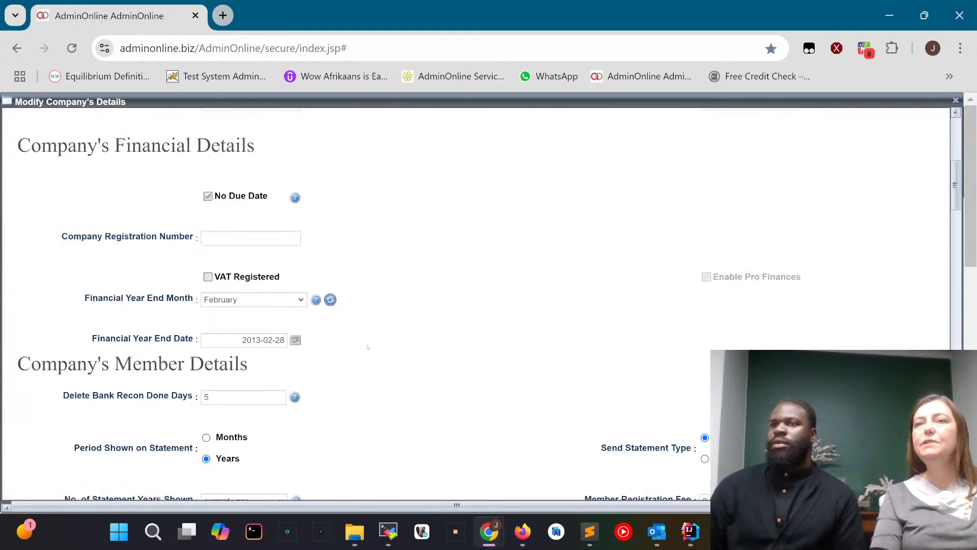
scroll(367, 346, "down", 1)
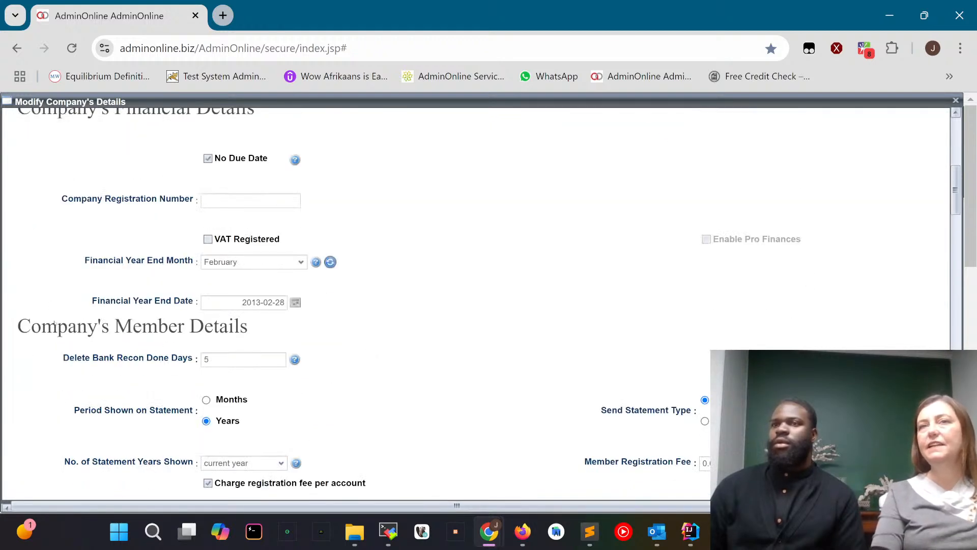
scroll(54, 325, "down", 1)
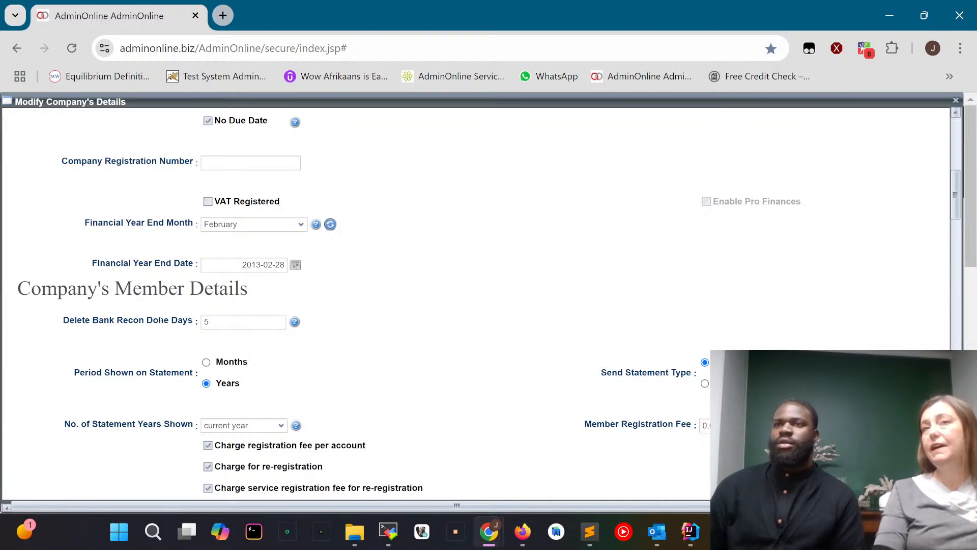
left_click(220, 320)
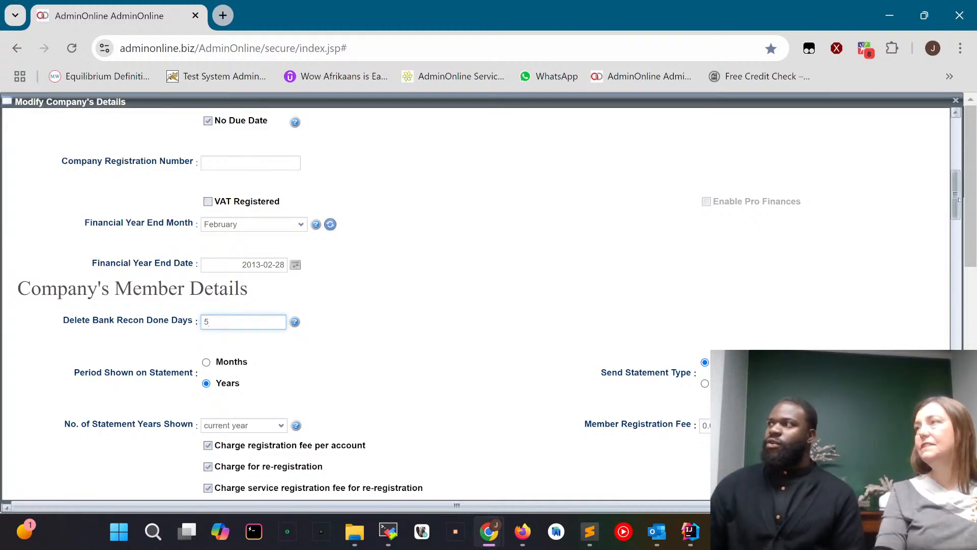
left_click_drag(956, 191, 956, 475)
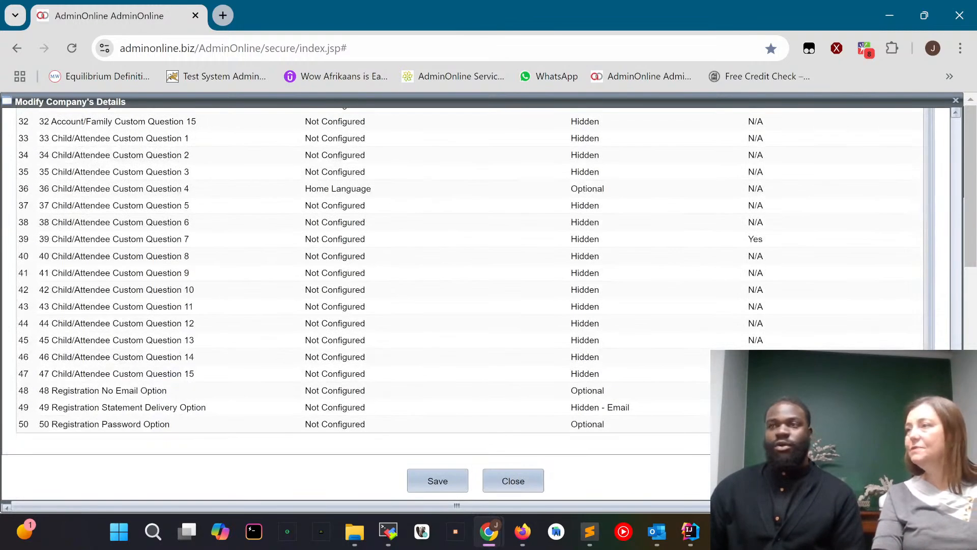
left_click(515, 481)
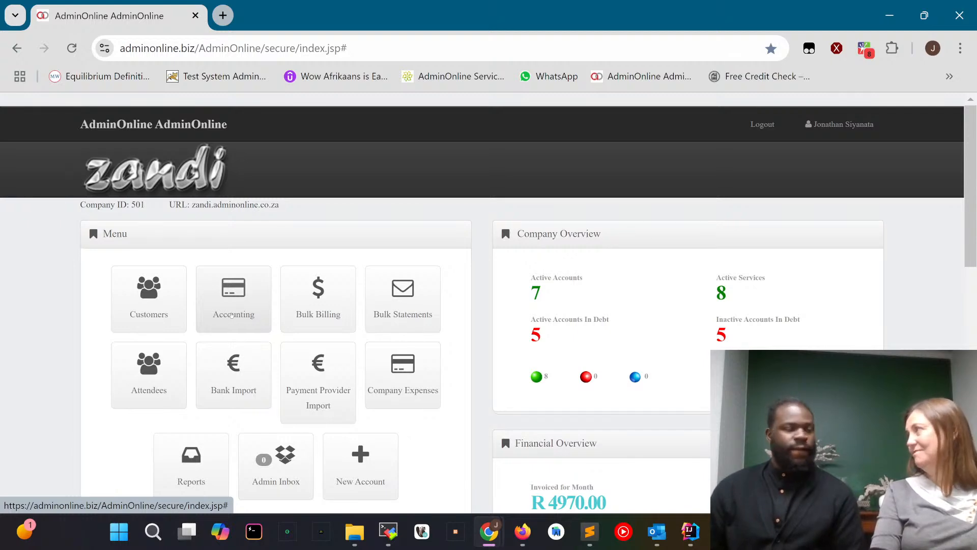
Open Accounting and begin recording a payment for the second account, dated 1 Oct 2024 with category Cash Received.
left_click(231, 315)
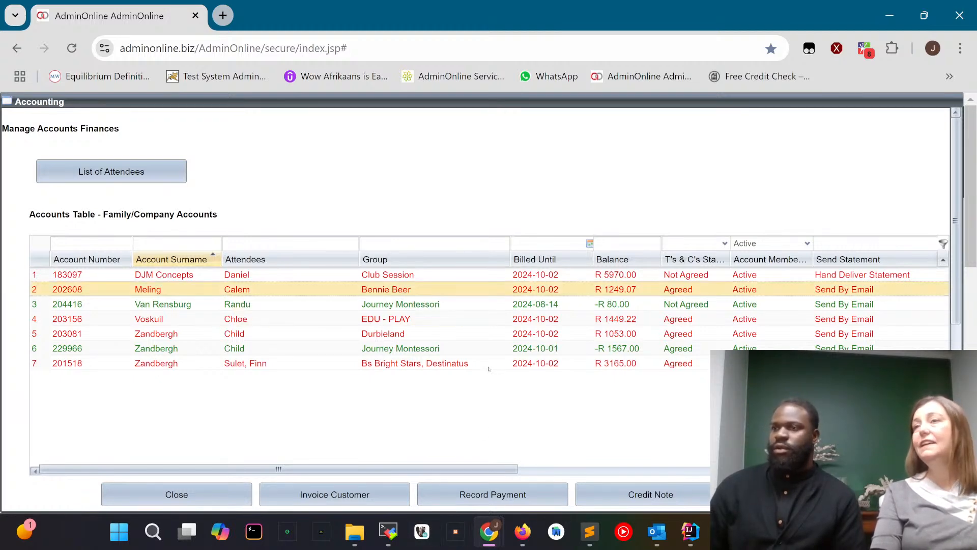
scroll(484, 380, "down", 2)
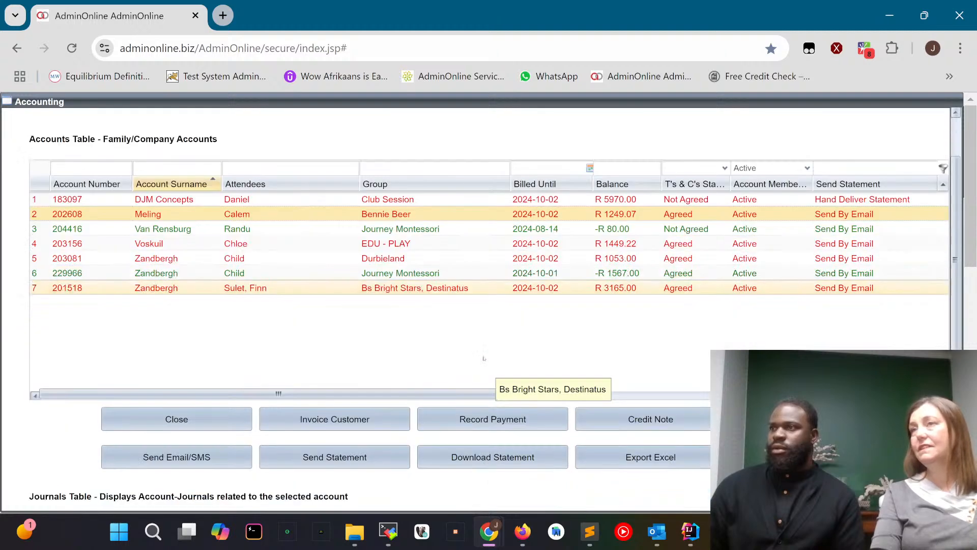
left_click(491, 421)
left_click(497, 178)
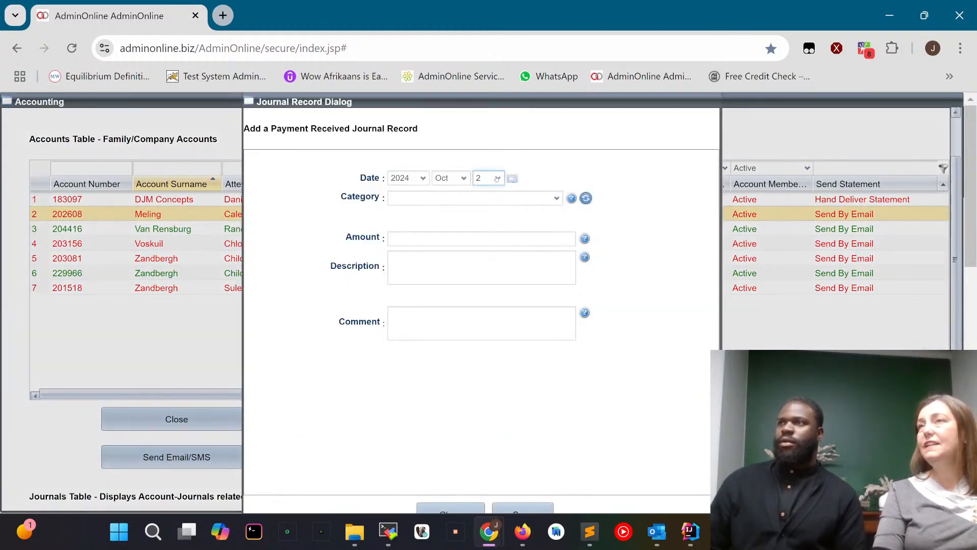
left_click(487, 192)
left_click(448, 198)
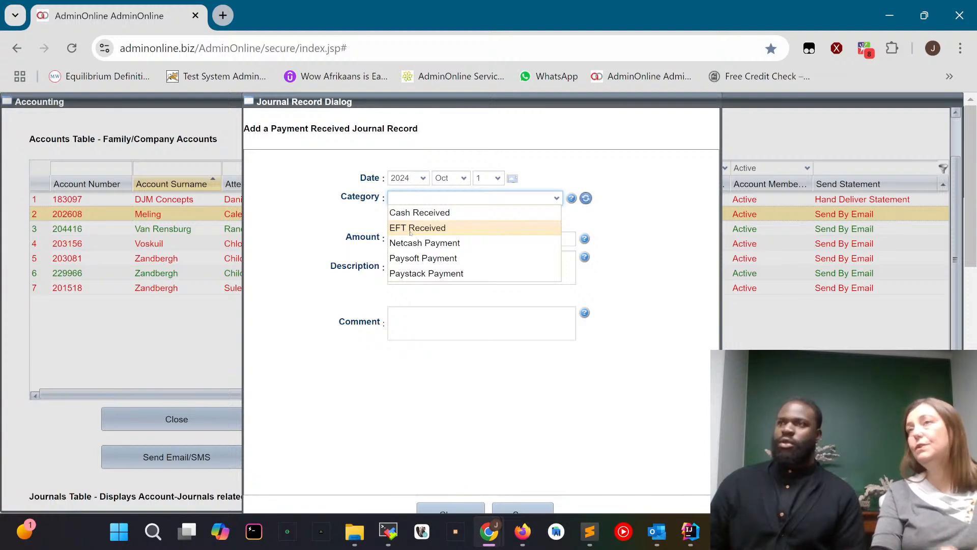
left_click(411, 216)
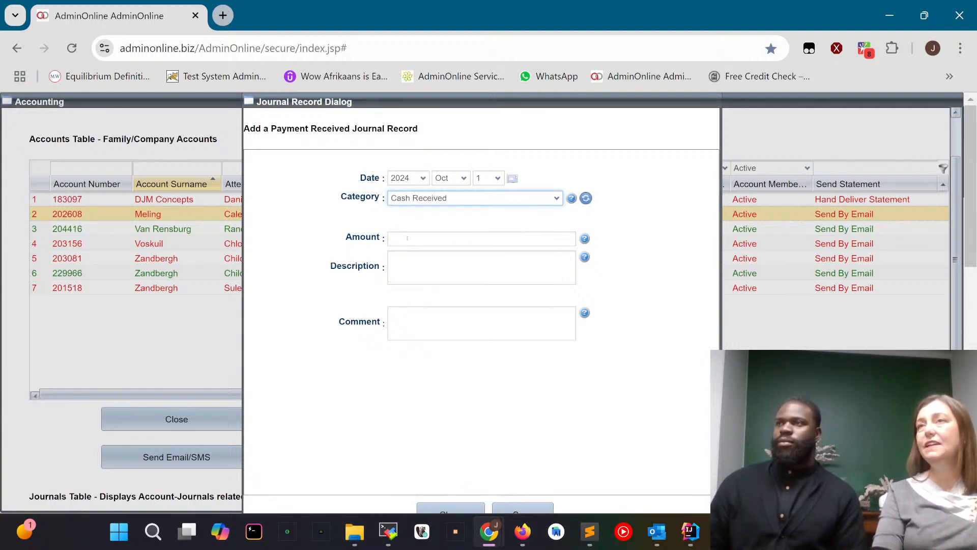
Set the payment amount to 2000 with the description "Payment Received" and save the journal record.
left_click(407, 239)
type("2000")
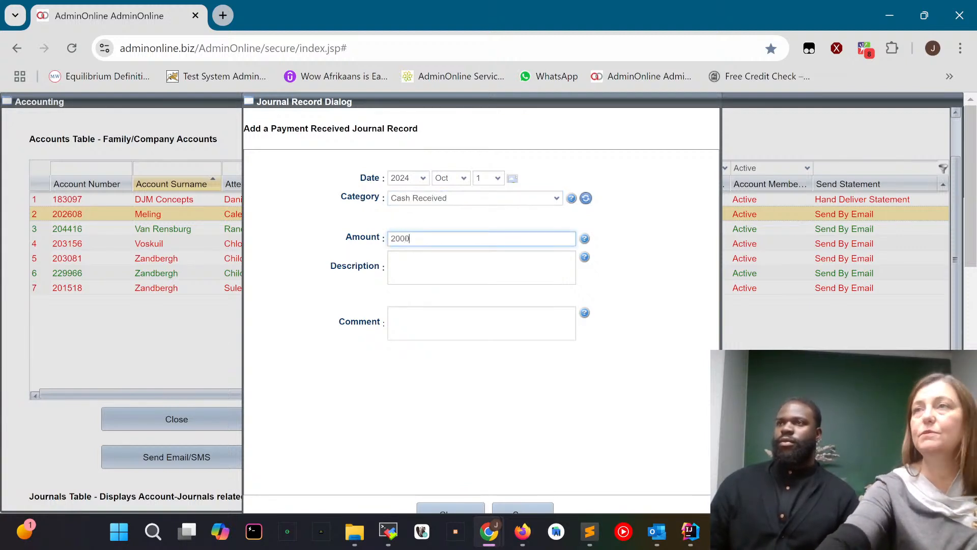
left_click(408, 260)
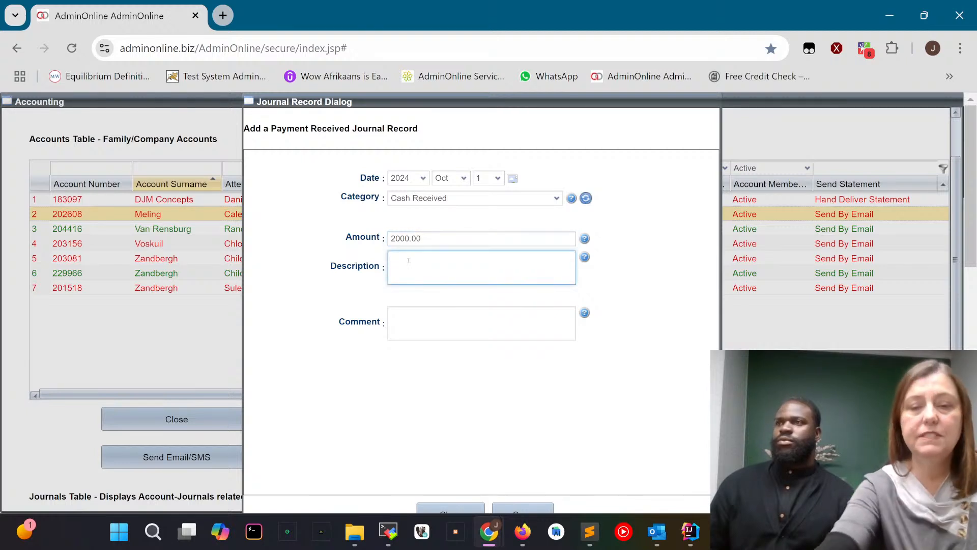
type("Paymen")
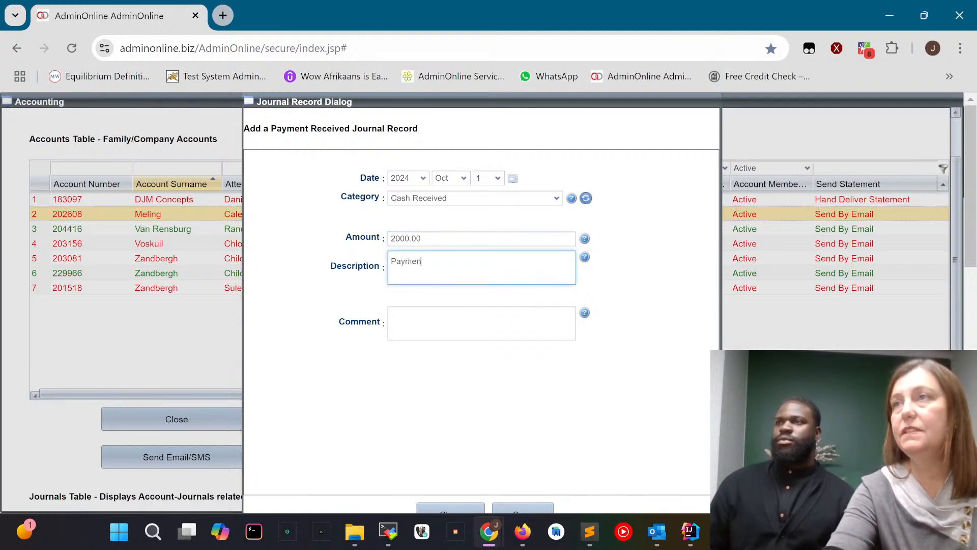
type("t Received")
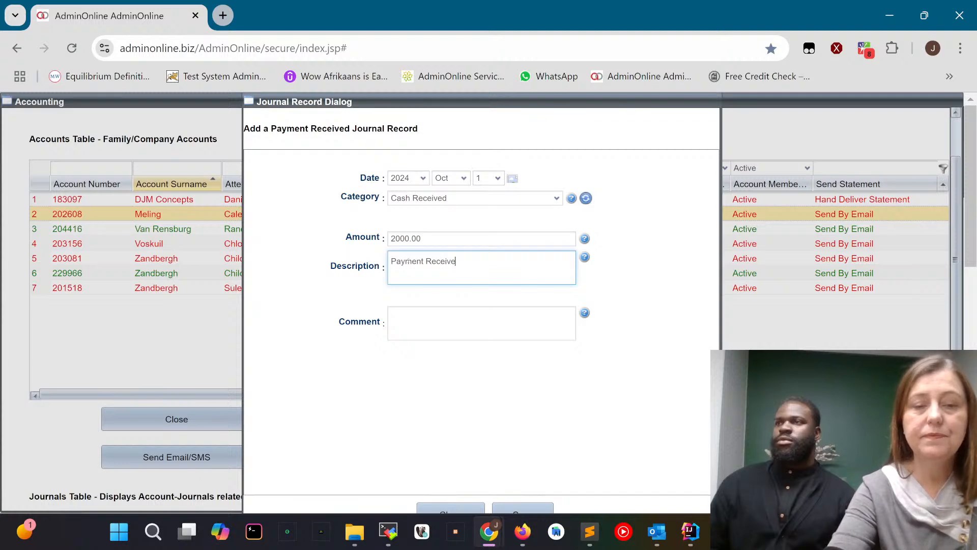
left_click(408, 301)
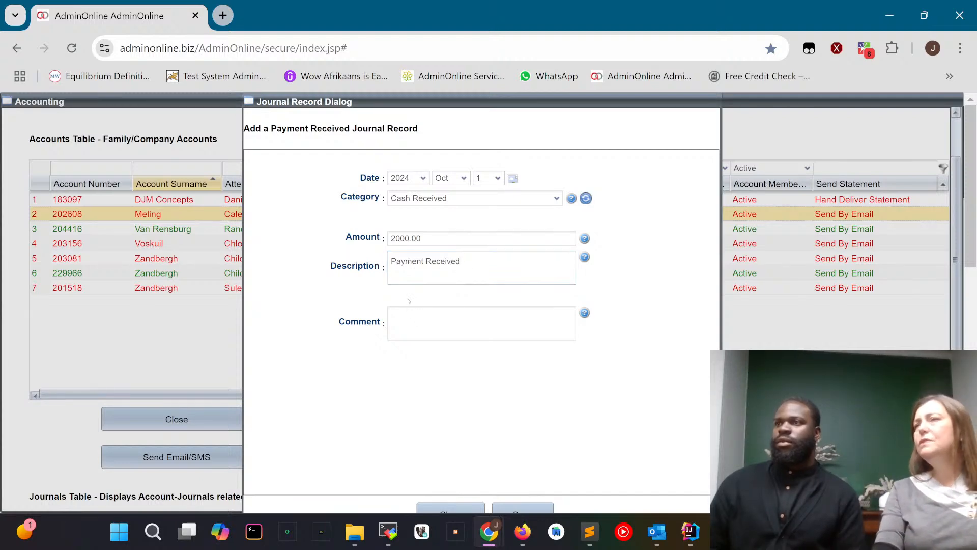
scroll(413, 314, "down", 1)
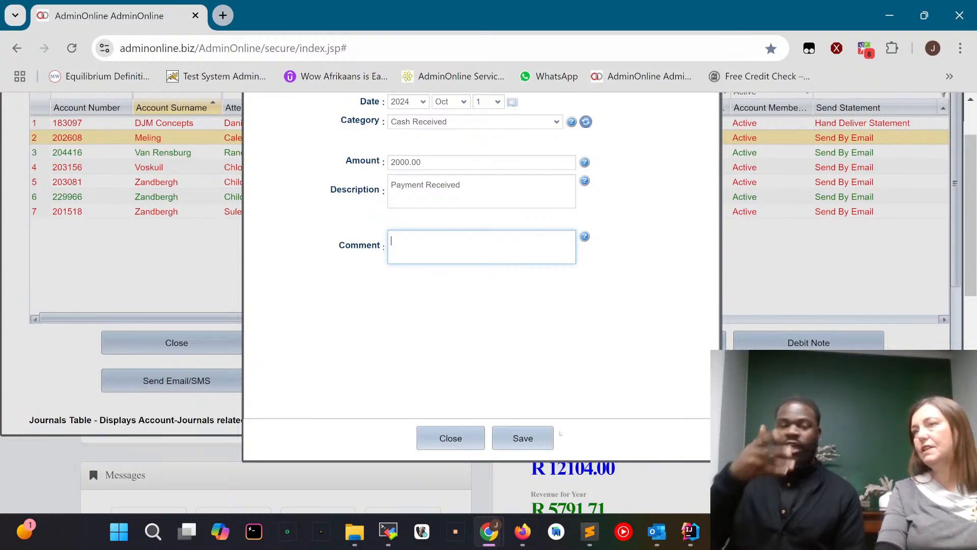
left_click(518, 437)
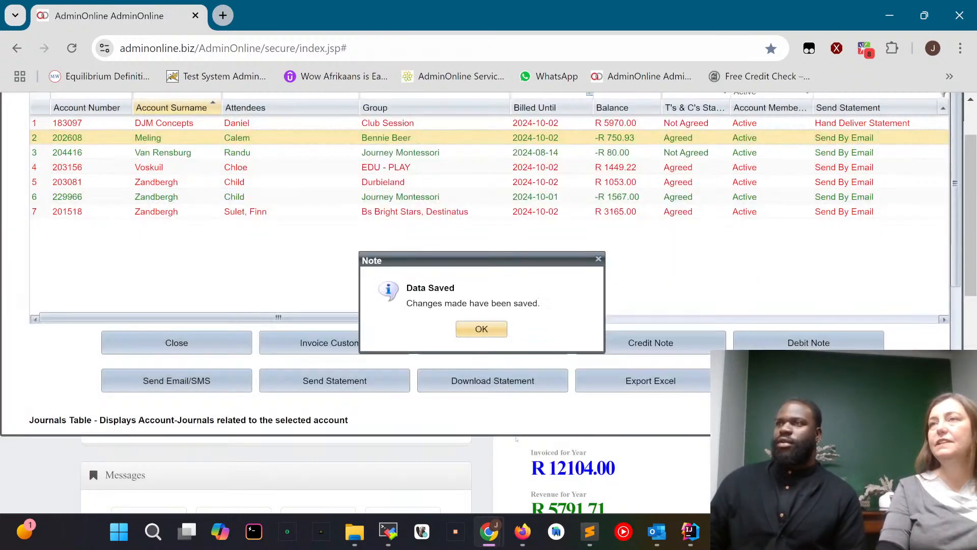
left_click(477, 331)
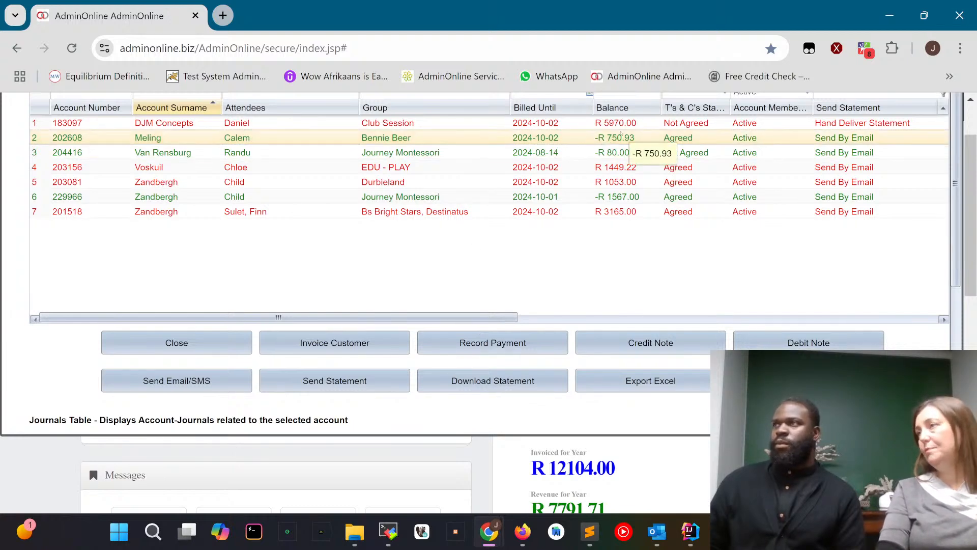
Examine the cash payment in the second account's journals, widening the Date column, and return to the main menu.
scroll(489, 229, "down", 2)
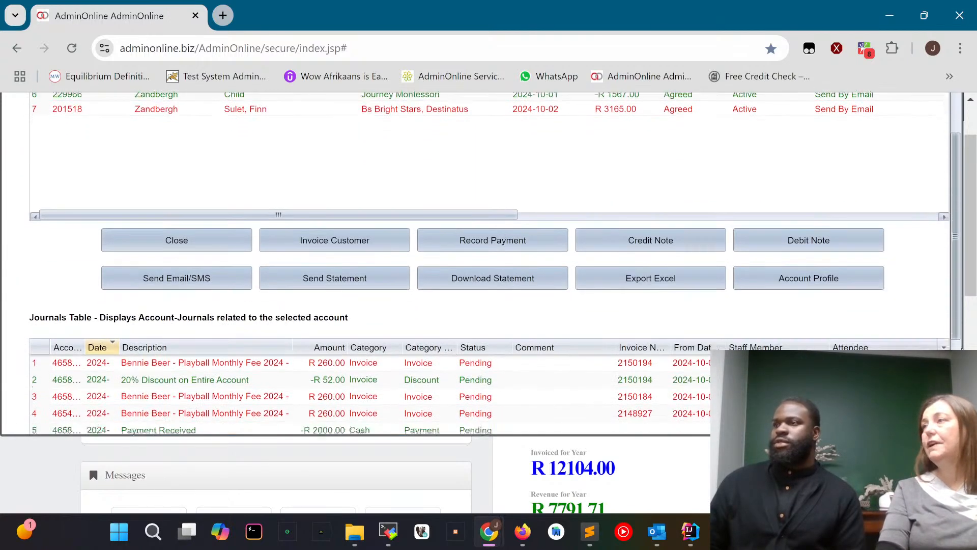
scroll(243, 336, "down", 1)
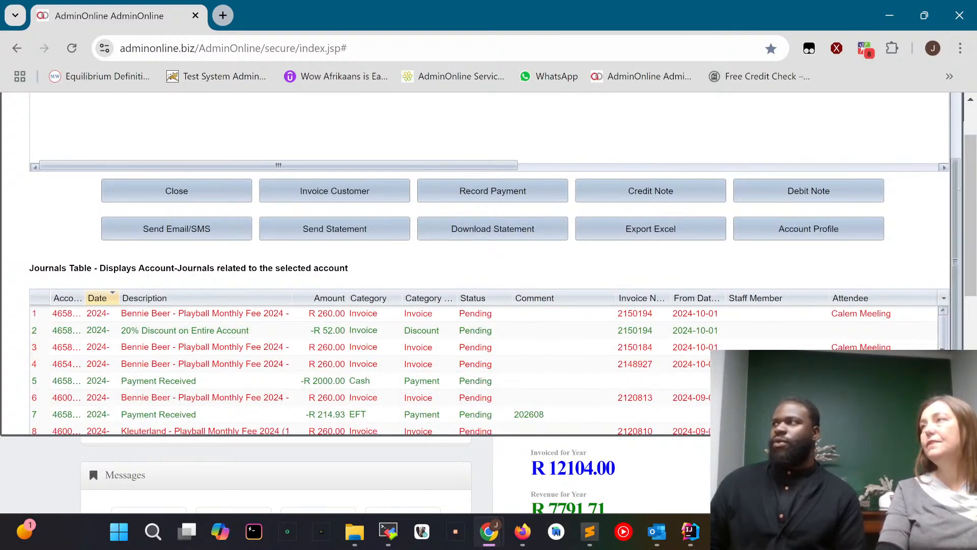
scroll(370, 108, "up", 2)
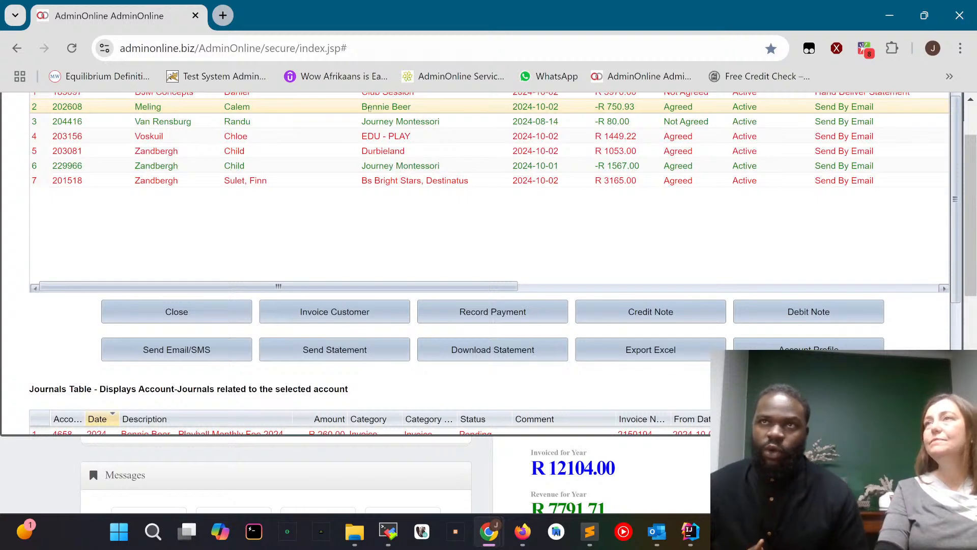
scroll(370, 109, "down", 4)
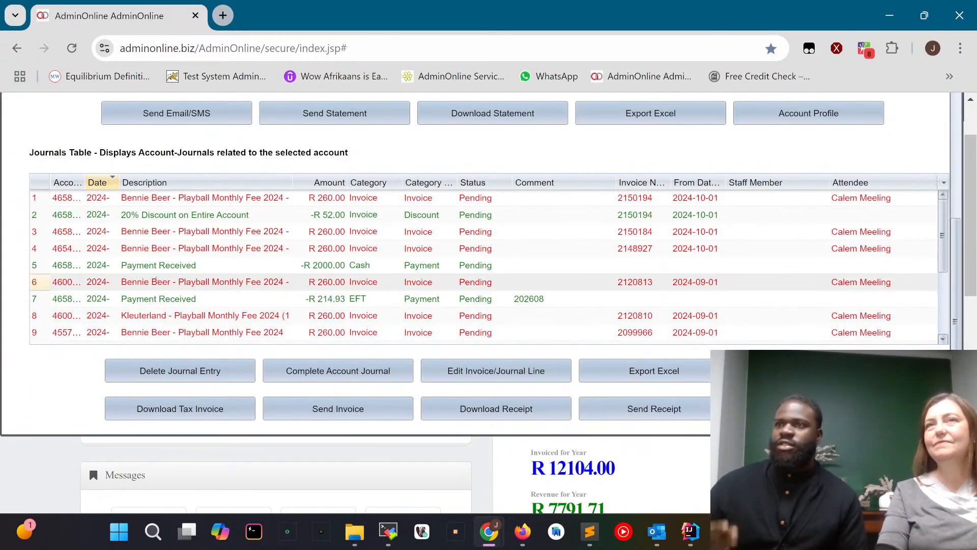
left_click_drag(121, 185, 251, 184)
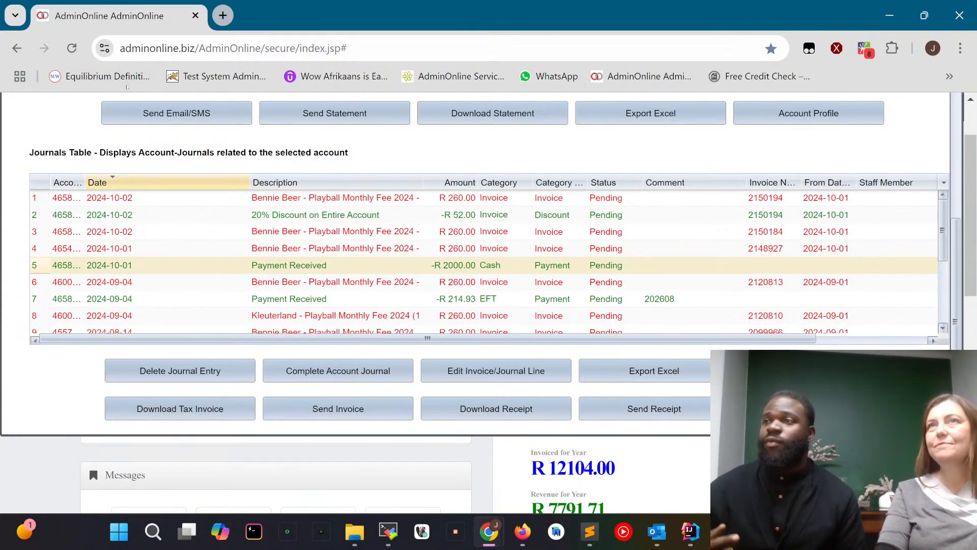
scroll(244, 183, "up", 4)
left_click(174, 266)
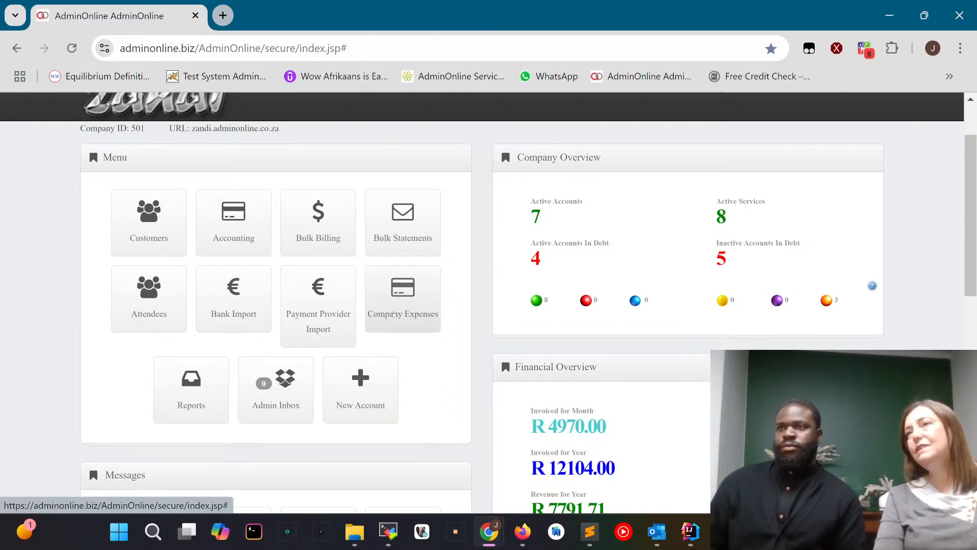
Open Company Expenses and review the Month End posting options, selecting Company and Customer Journal, but close the dialog without saving.
left_click(404, 302)
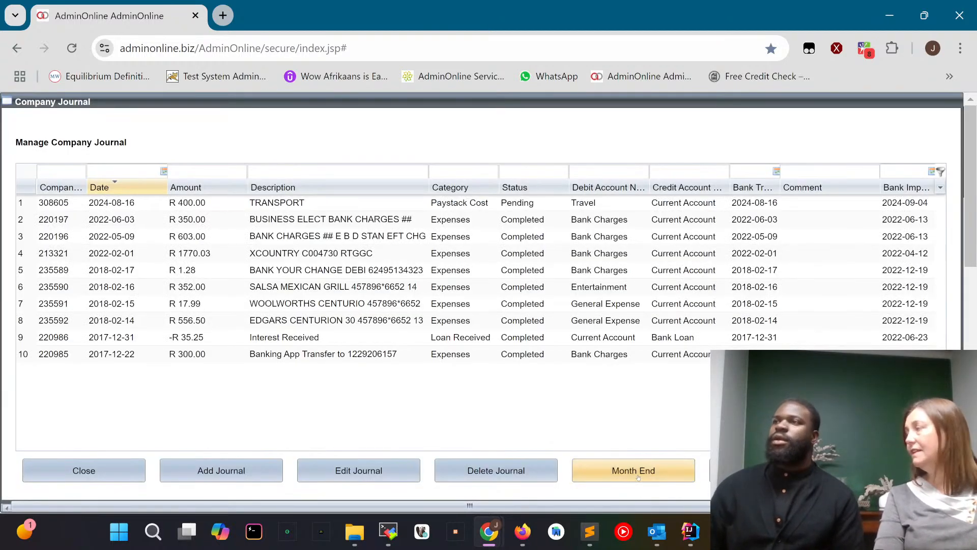
left_click(638, 476)
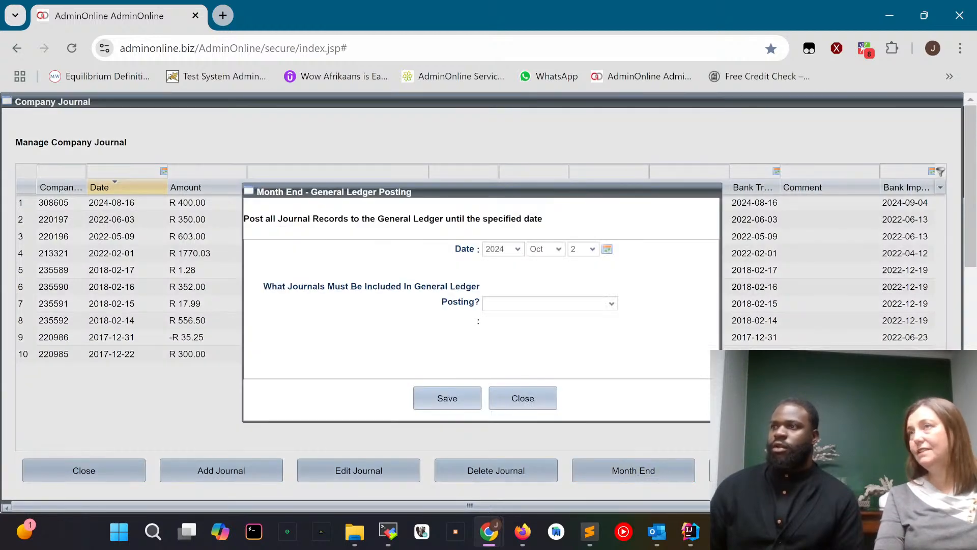
left_click(612, 304)
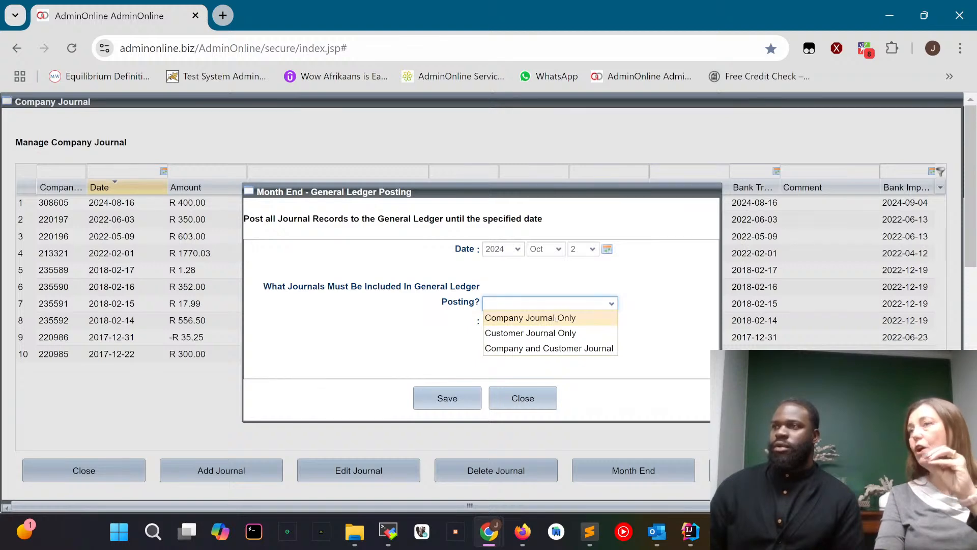
left_click(543, 348)
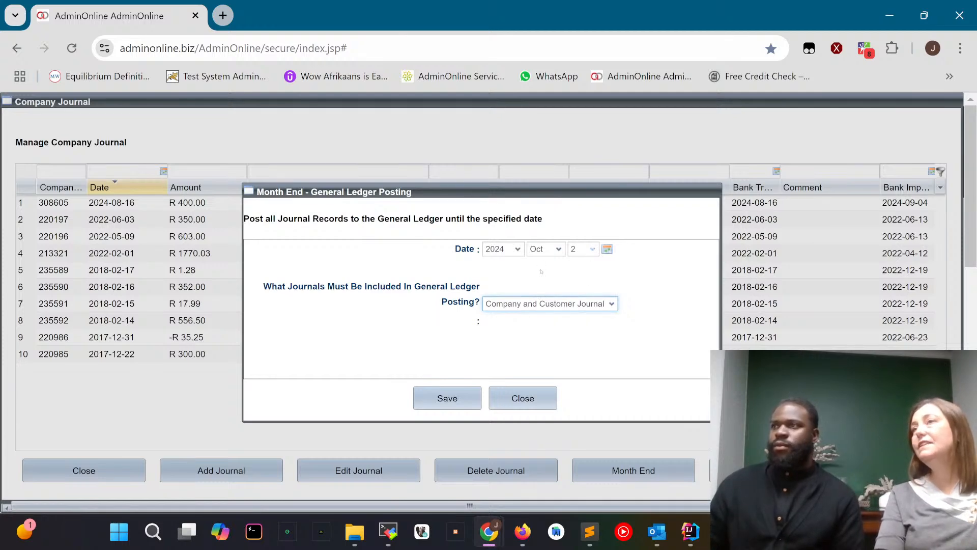
left_click(531, 399)
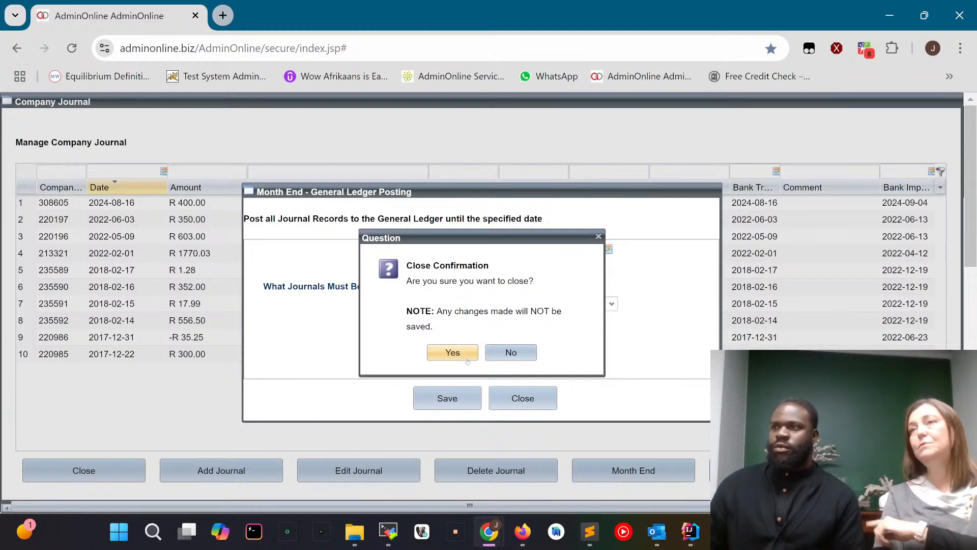
left_click(449, 351)
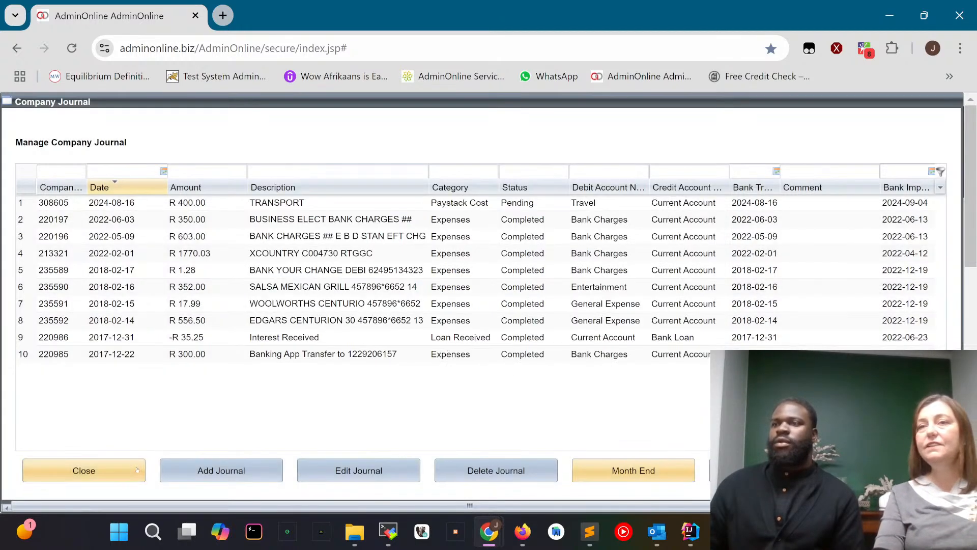
Close the Company Journal and open the list of available reports.
left_click(84, 471)
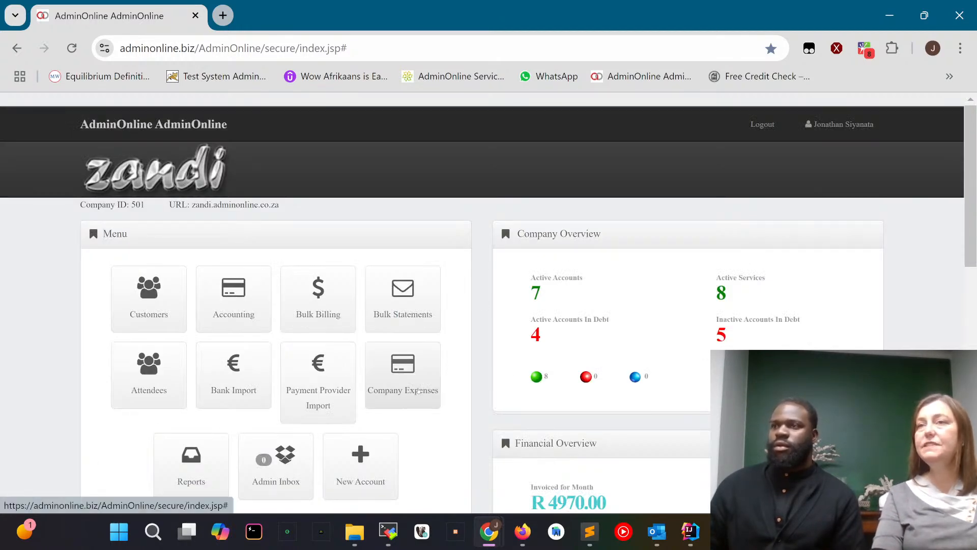
scroll(196, 474, "down", 3)
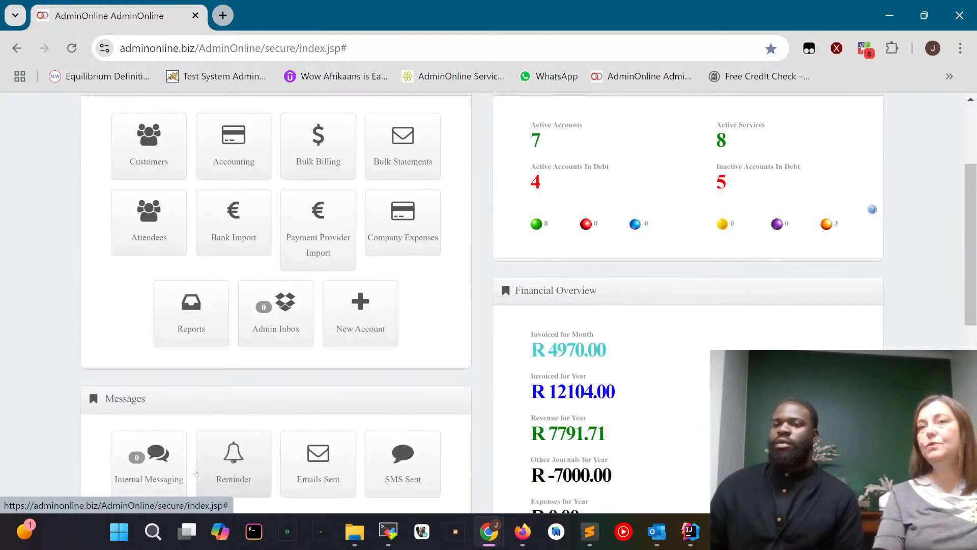
left_click(192, 321)
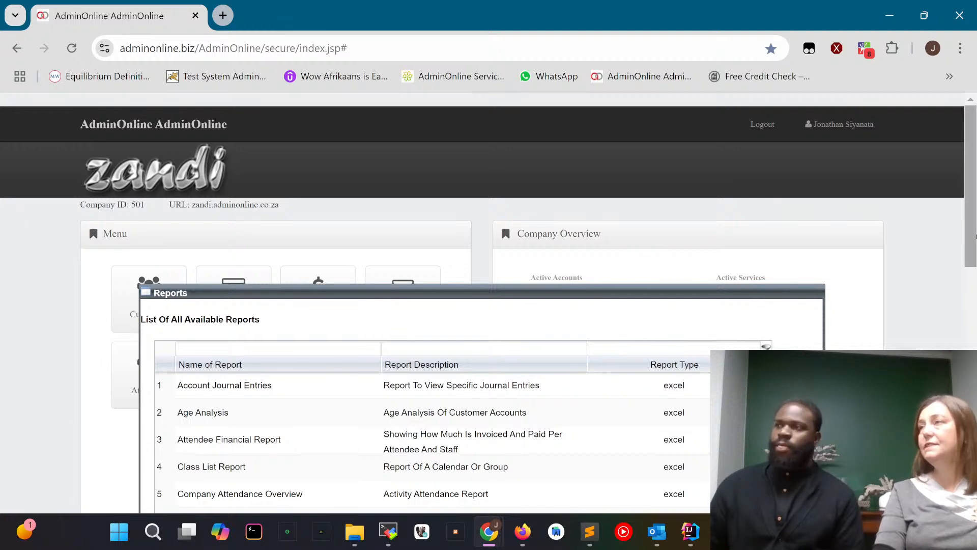
Select the Trial Balance report in the list and open its date range settings.
left_click_drag(969, 259, 968, 290)
scroll(879, 262, "down", 5)
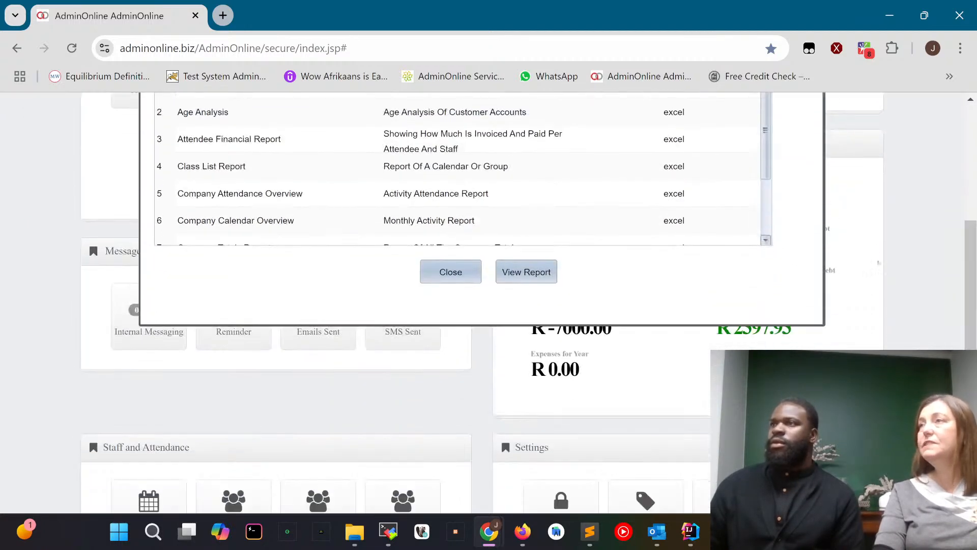
scroll(772, 234, "down", 3)
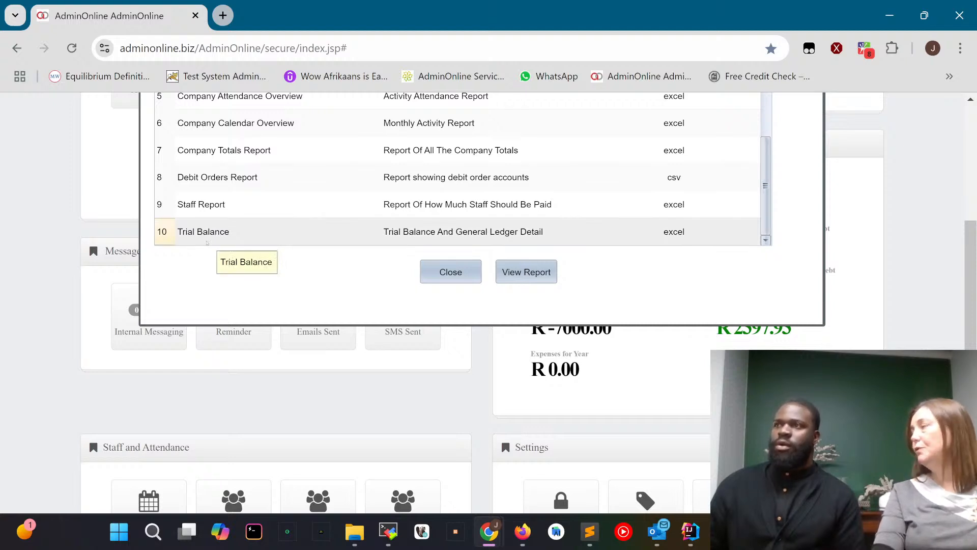
left_click(400, 227)
scroll(401, 227, "up", 1)
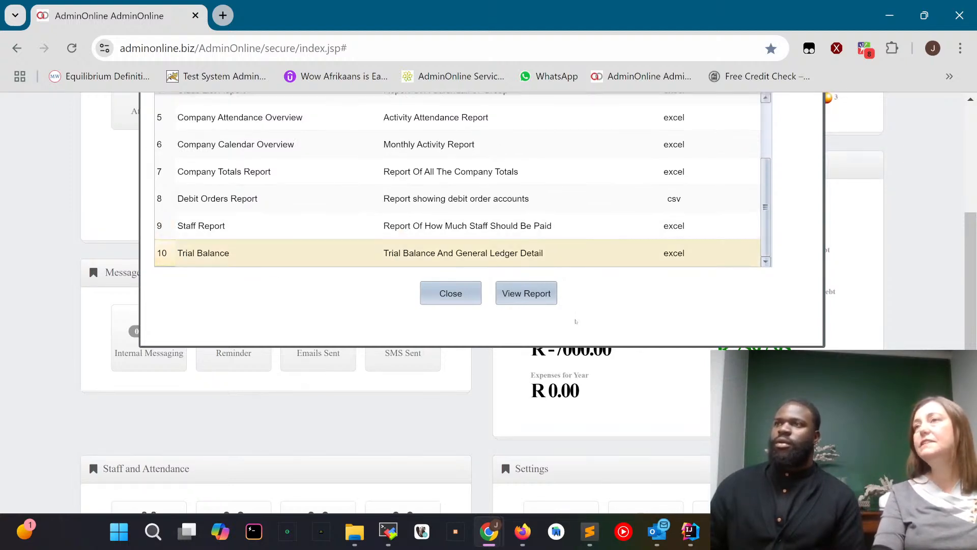
left_click(524, 293)
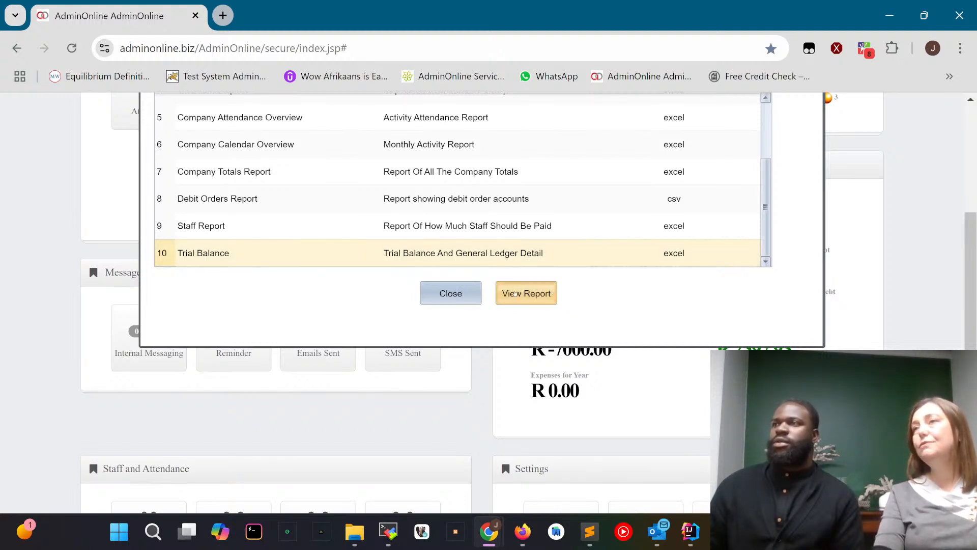
left_click(515, 293)
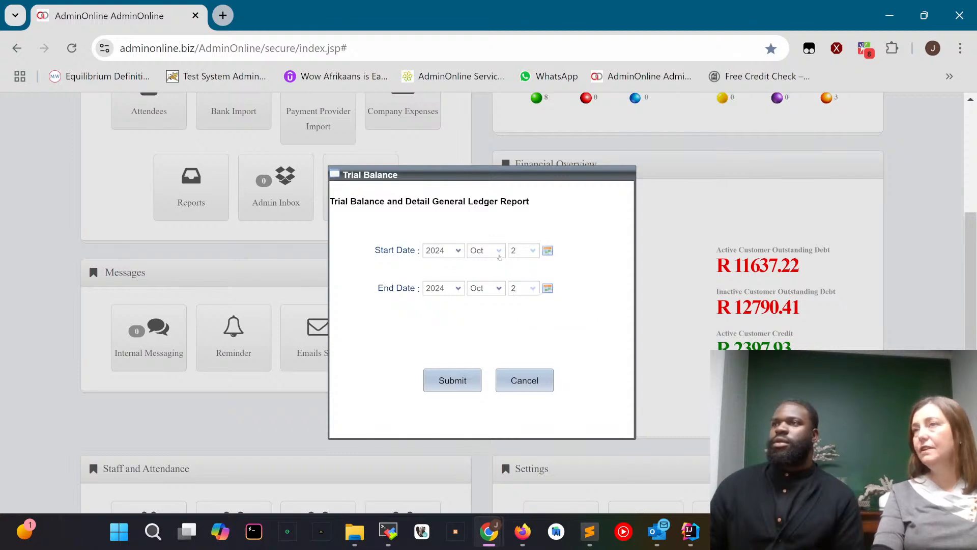
Set the Trial Balance report period from 1 Sep 2024 to 30 Sep 2024.
left_click(499, 250)
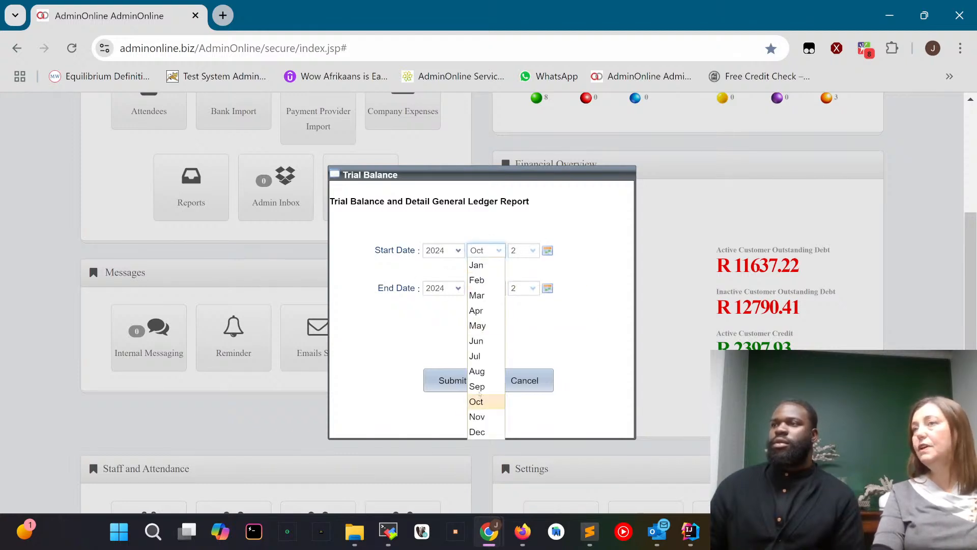
left_click(479, 388)
left_click(531, 250)
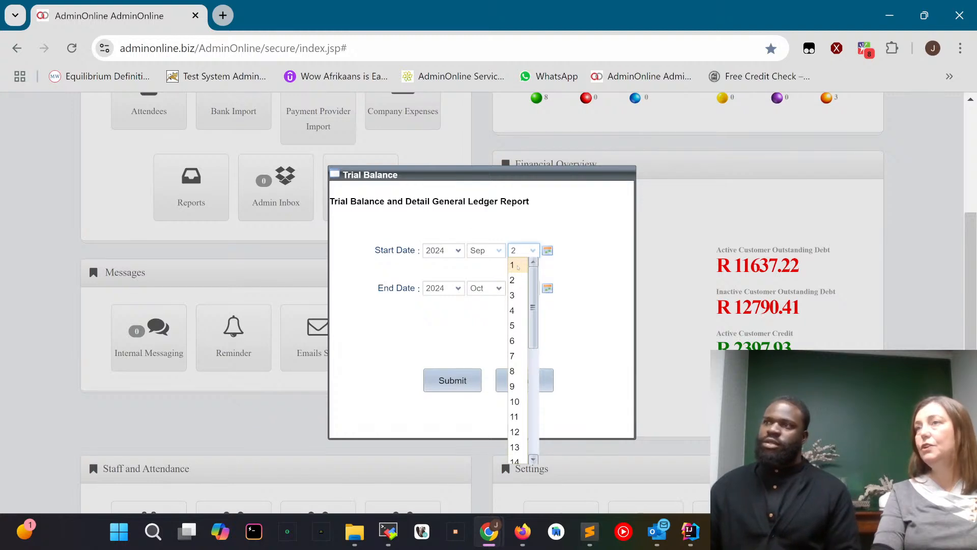
left_click(515, 265)
left_click(481, 289)
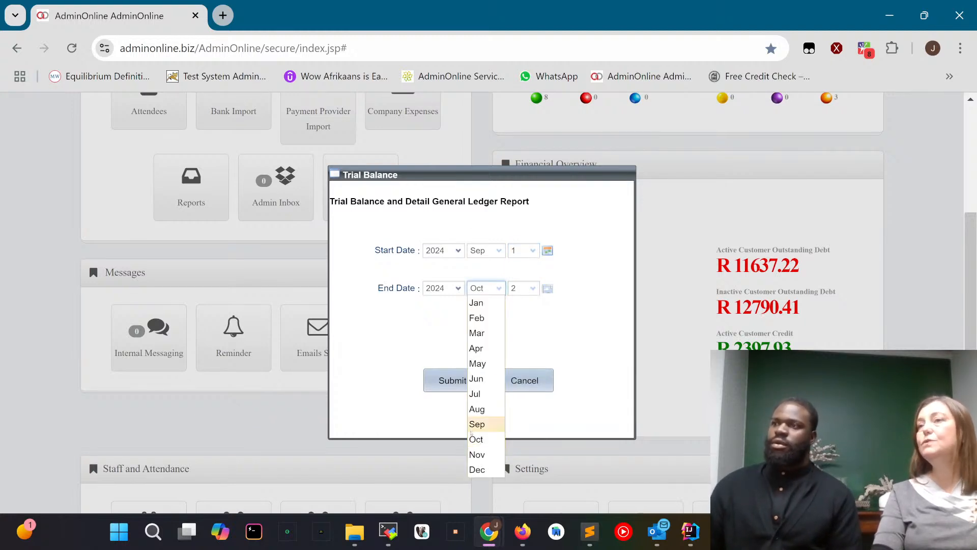
left_click(474, 425)
left_click(525, 288)
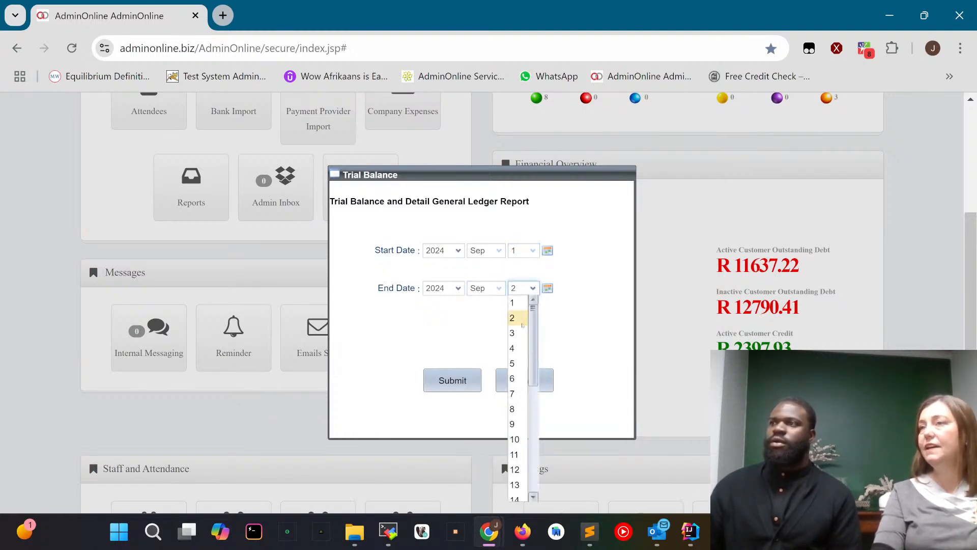
scroll(523, 492, "down", 5)
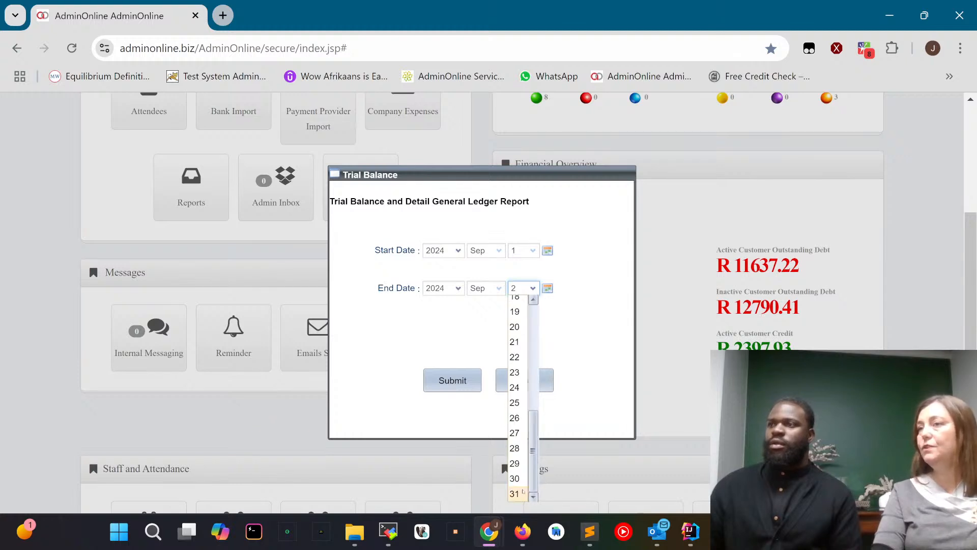
left_click(516, 478)
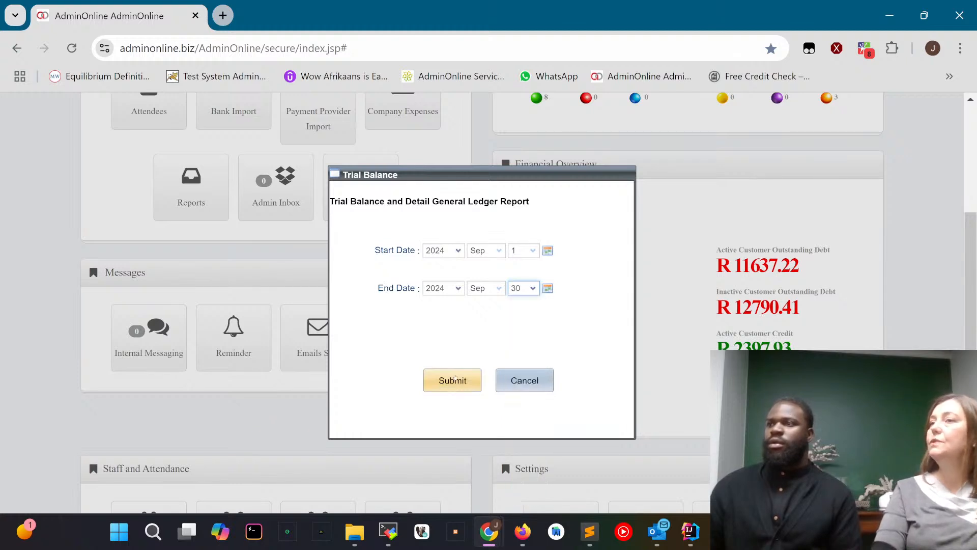
Generate the Trial Balance report, save the Excel workbook to the Downloads folder and dismiss the download note.
left_click(453, 380)
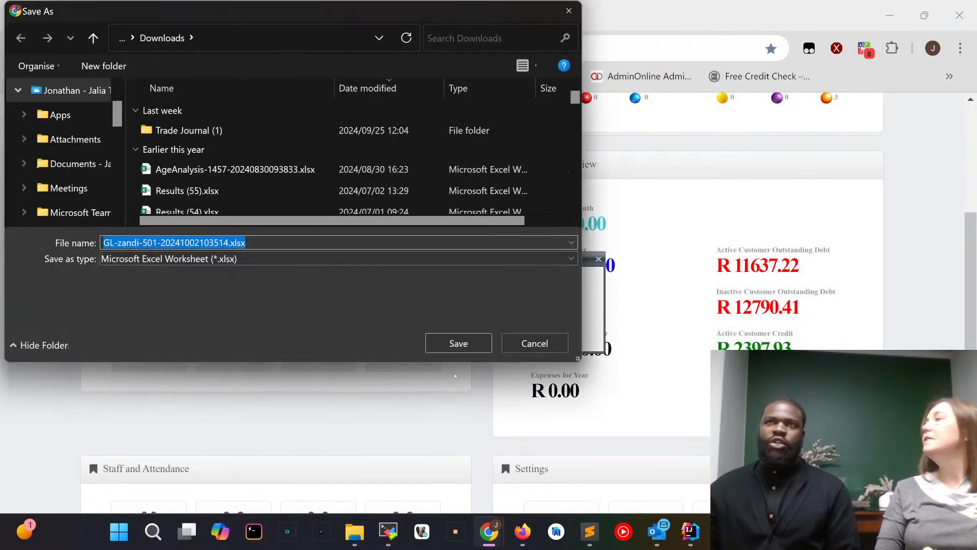
left_click(458, 344)
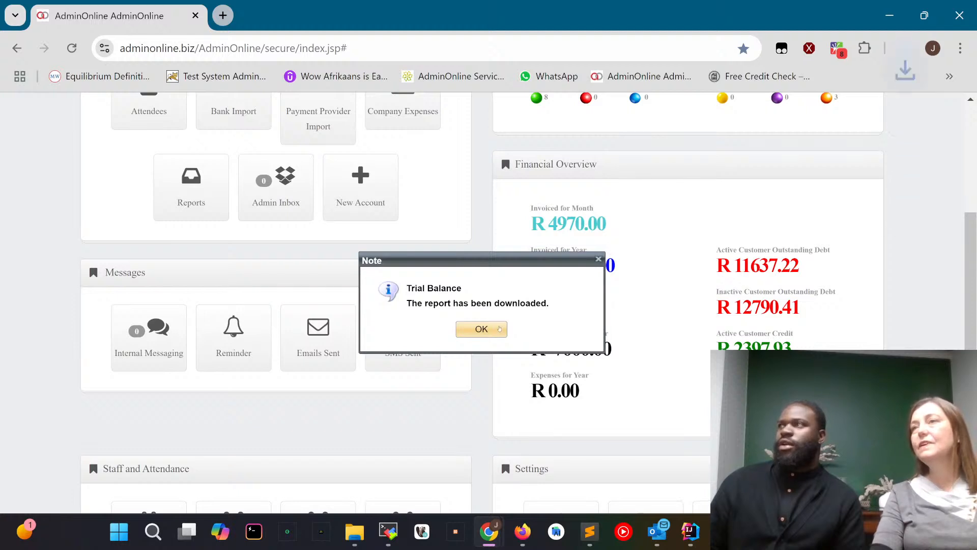
left_click(476, 330)
Open the downloaded general ledger workbook in Excel and enlarge its window to fill the screen.
mouse_move(769, 81)
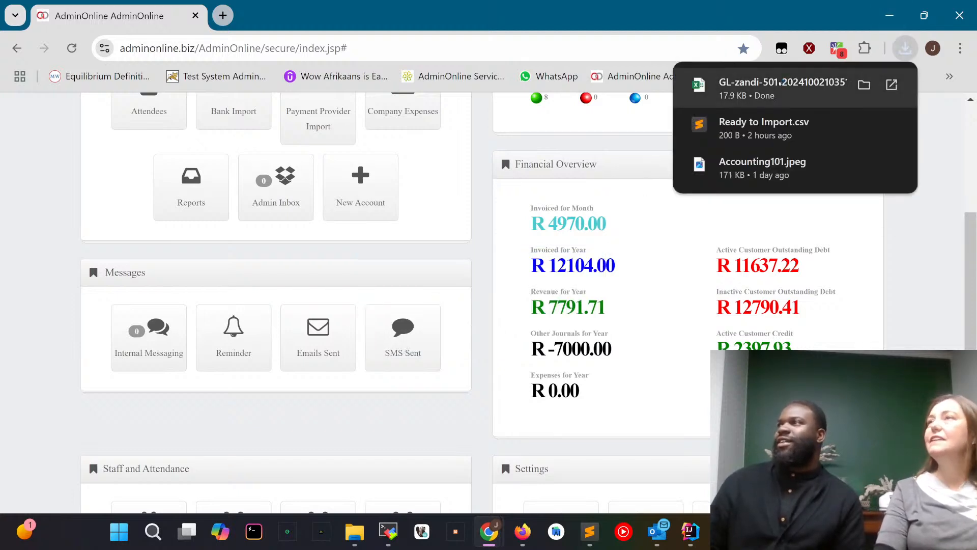
left_click(779, 83)
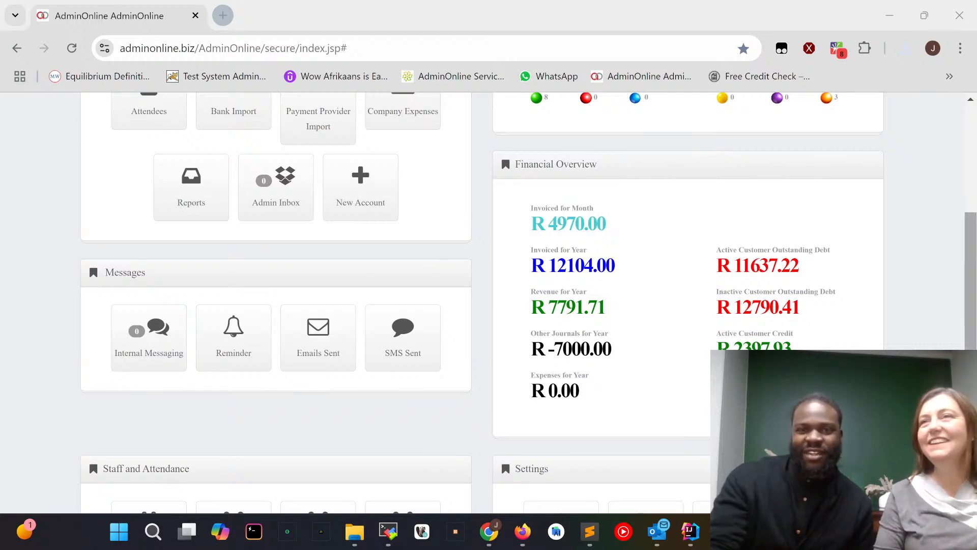
left_click_drag(0, 30, 976, 326)
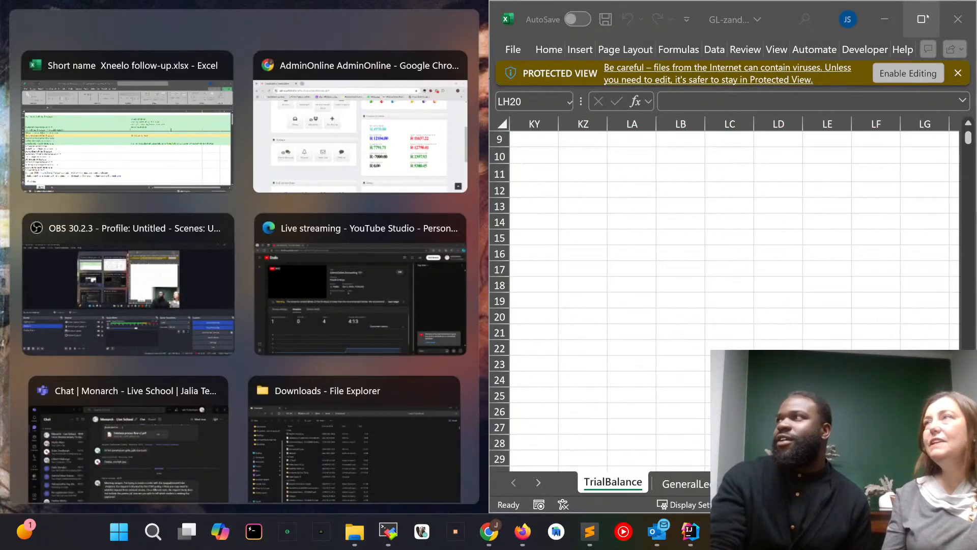
left_click(922, 19)
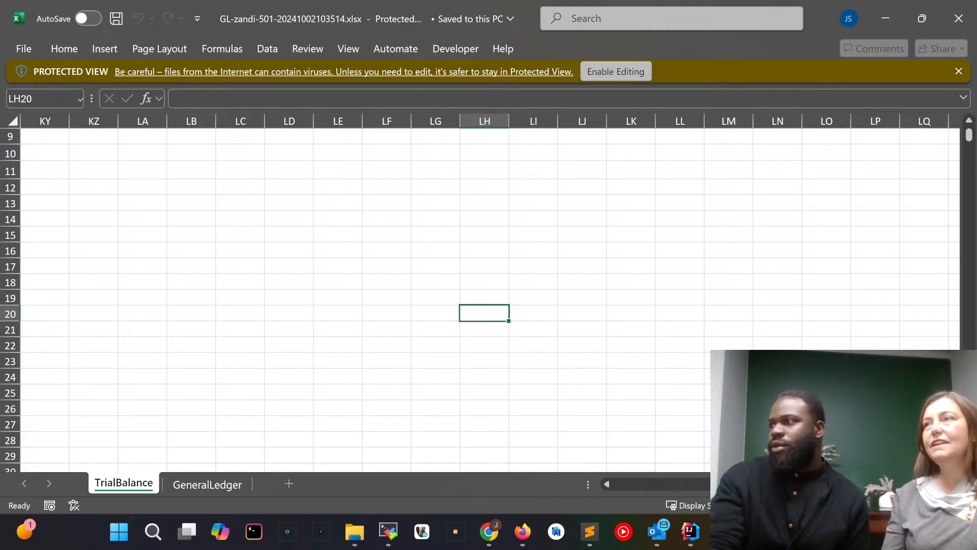
Review the grand totals and chart of accounts totals on the TrialBalance sheet, and switch to the GeneralLedger sheet.
scroll(804, 218, "left", 20)
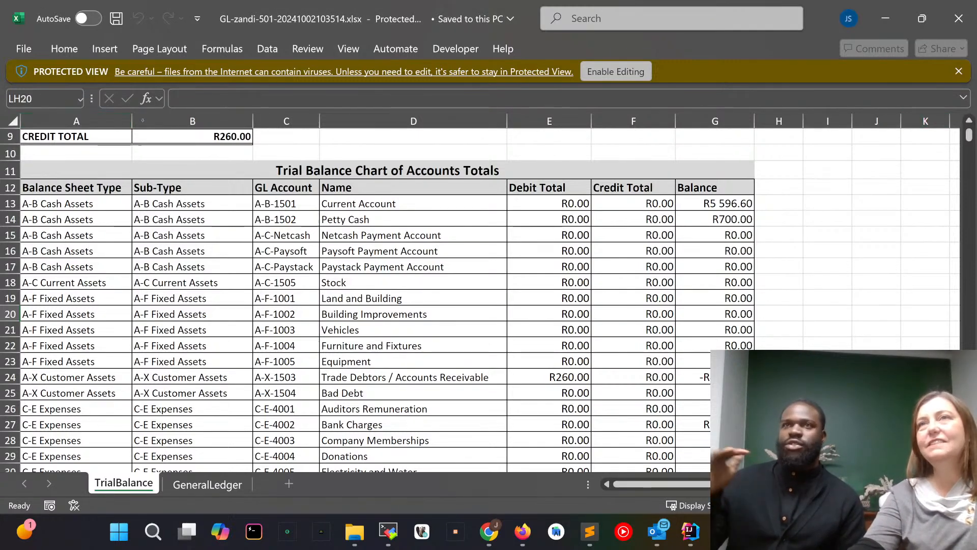
scroll(240, 221, "up", 3)
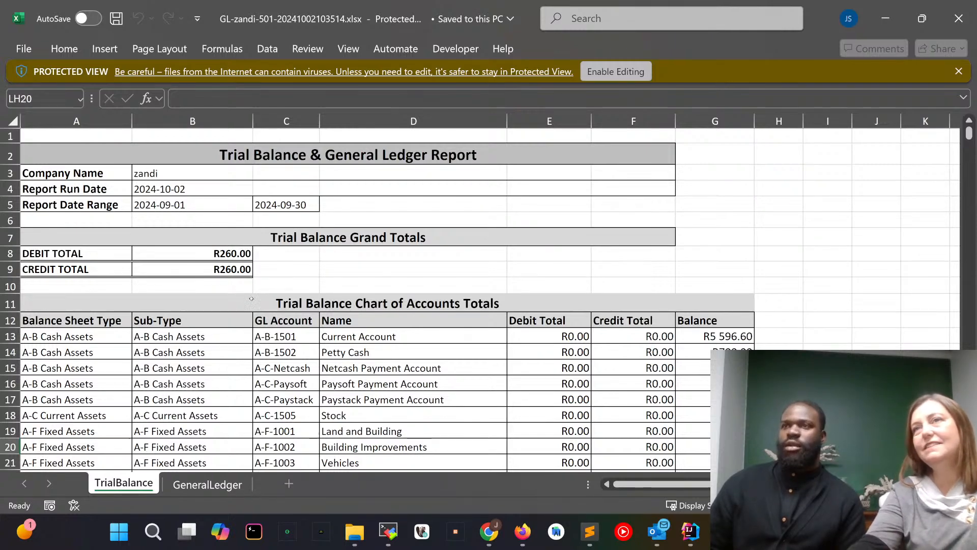
scroll(413, 321, "down", 6)
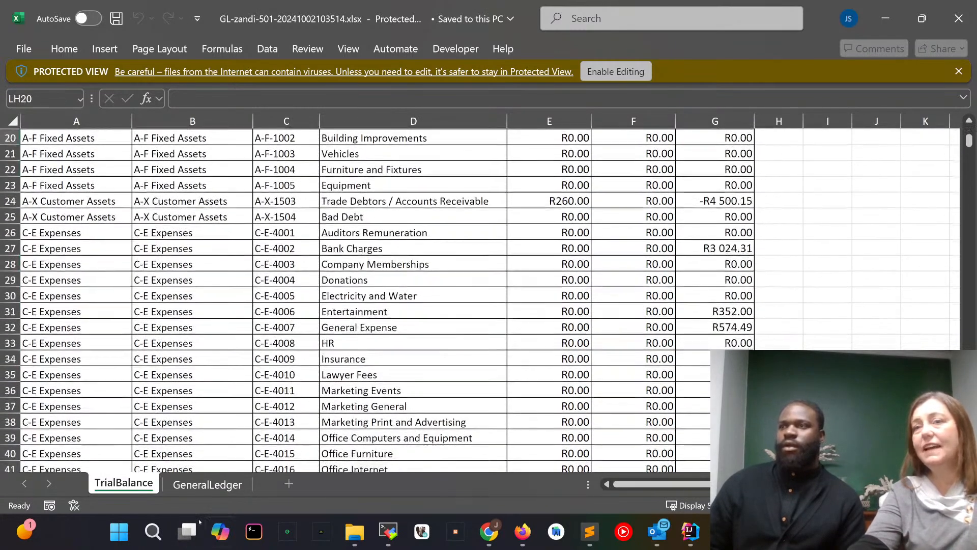
left_click(208, 485)
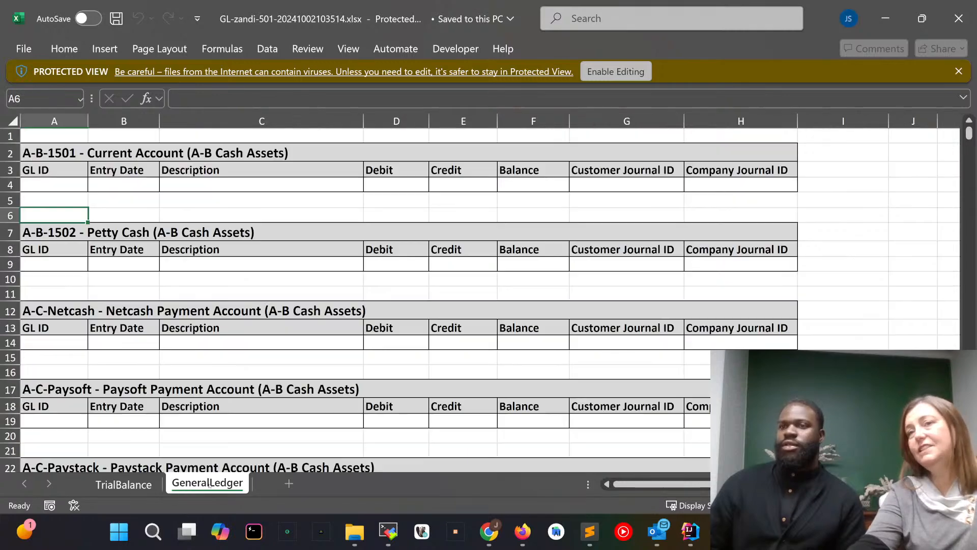